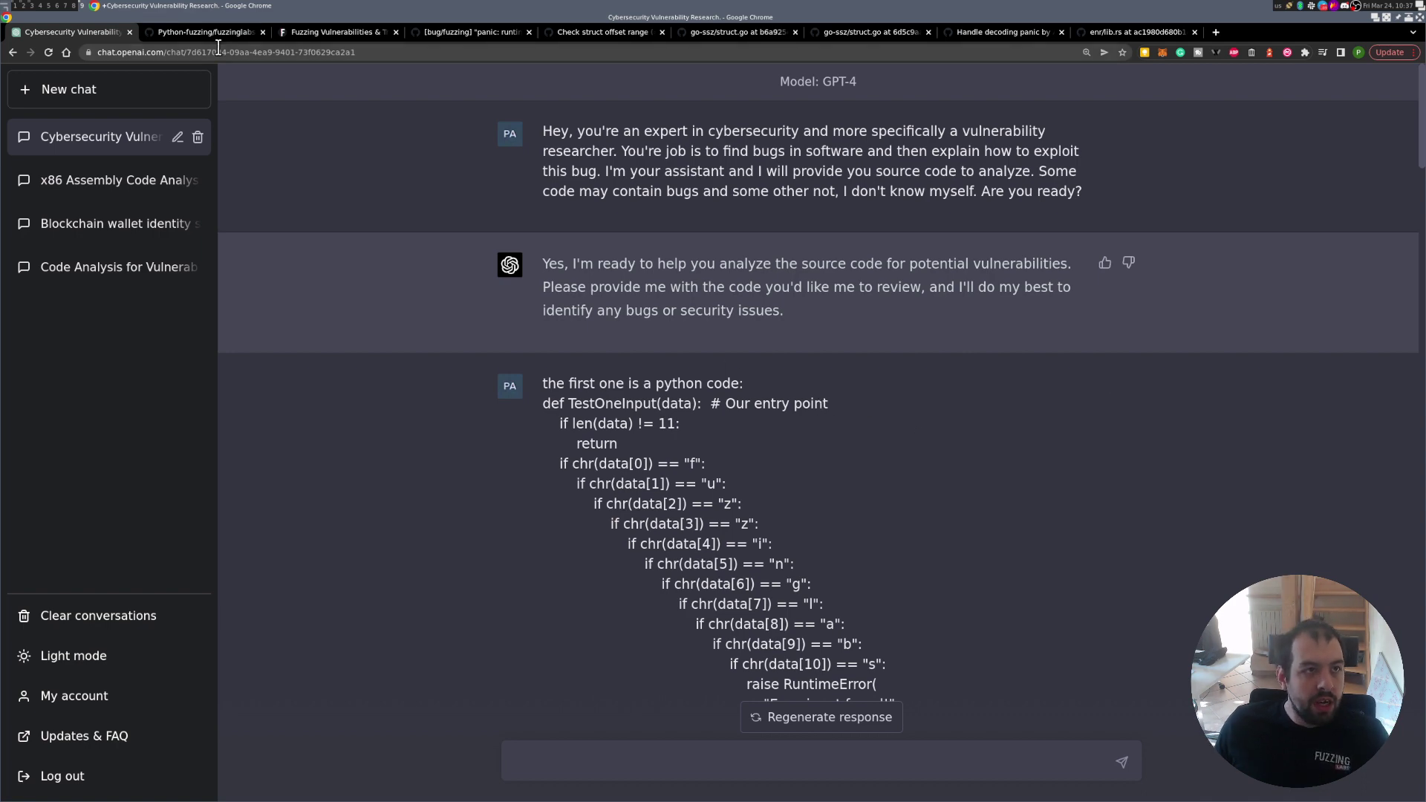
View the Fuzzing Labs trophies page, and open the fuzzinglabs.py source in the Python-fuzzing repository
{"action": "left_click", "coordinate": [351, 34]}
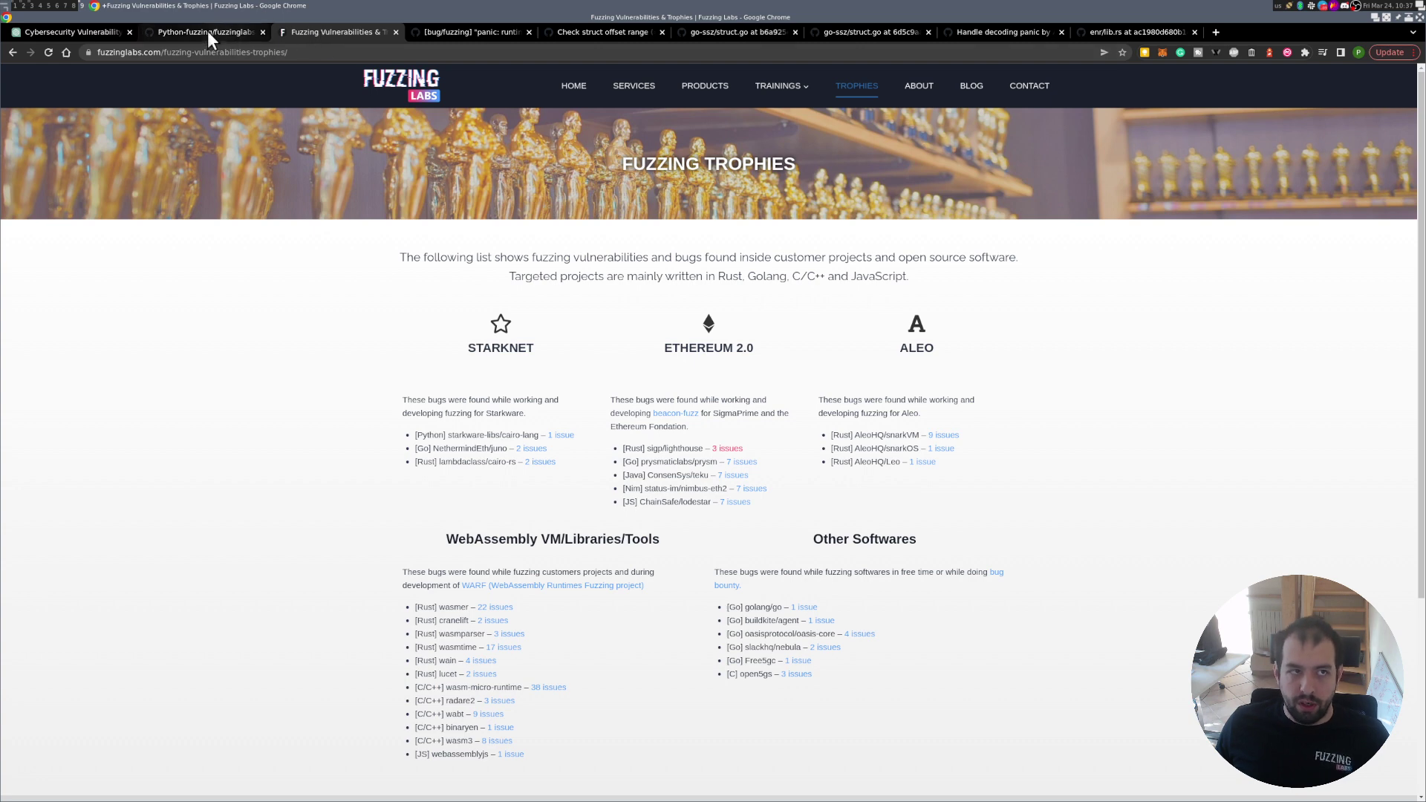
{"action": "mouse_move", "coordinate": [204, 33]}
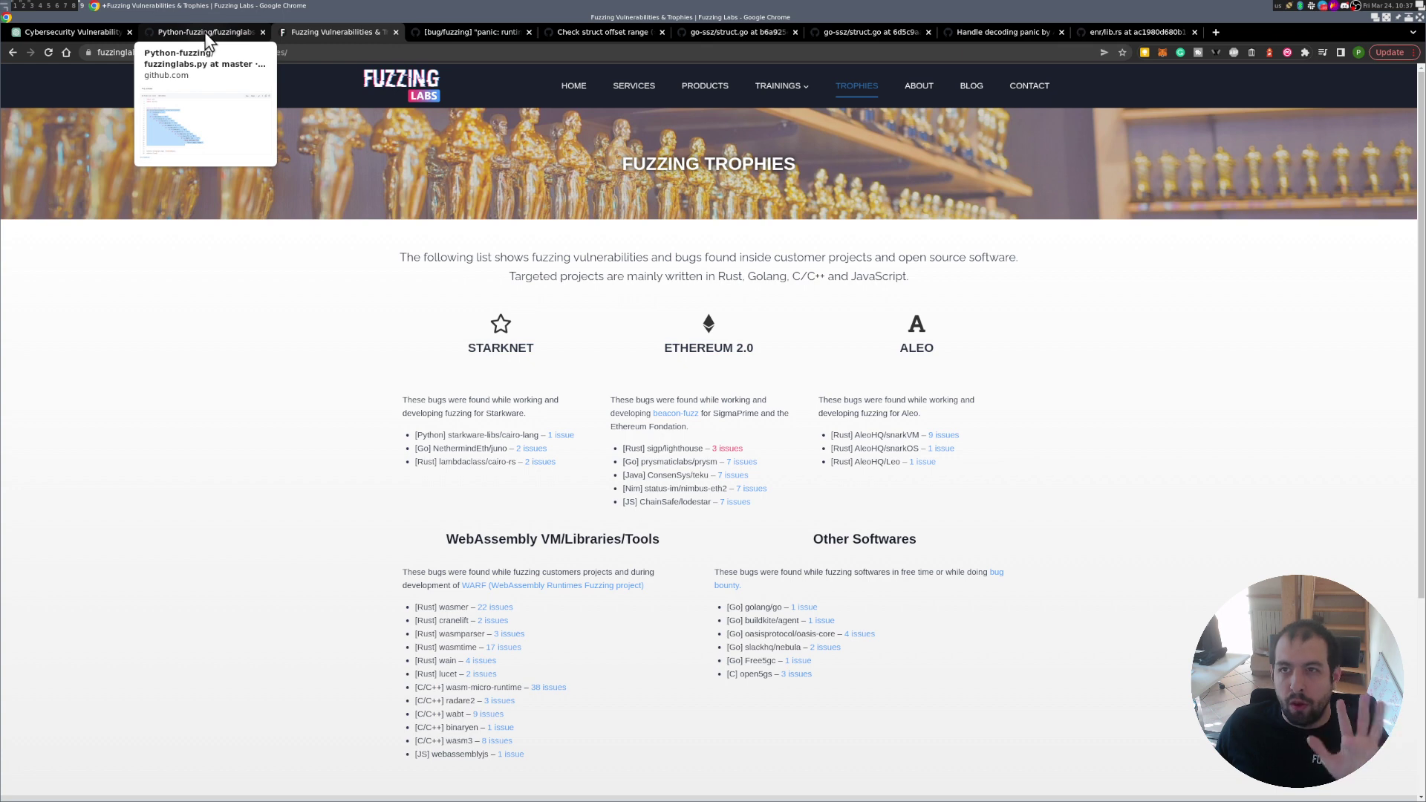
{"action": "left_click", "coordinate": [206, 35]}
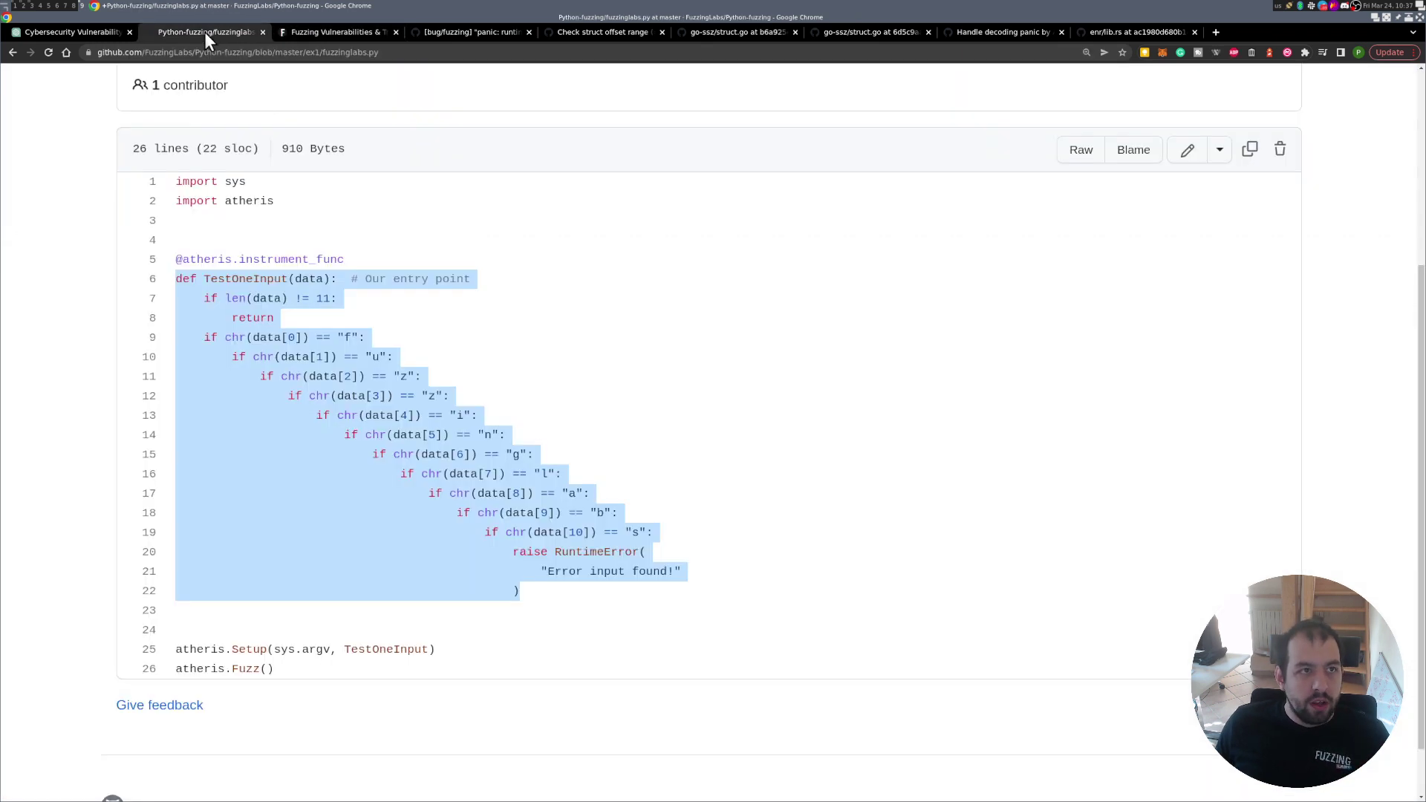
{"action": "left_click", "coordinate": [580, 415]}
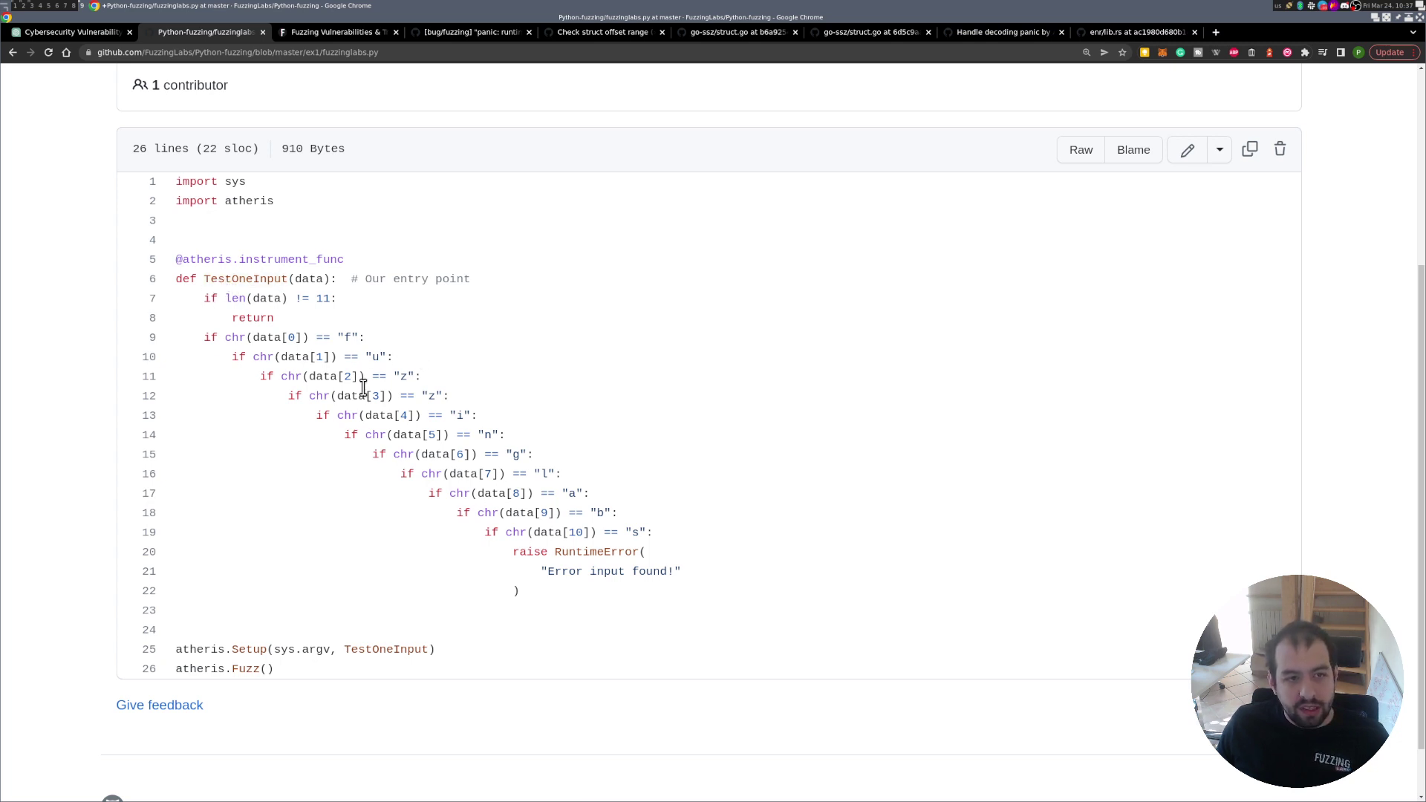
Highlight the TestOneInput function in fuzzinglabs.py, from its definition on line 6 through line 22
{"action": "left_click_drag", "start_coordinate": [560, 595], "coordinate": [136, 283]}
{"action": "left_click", "coordinate": [331, 297]}
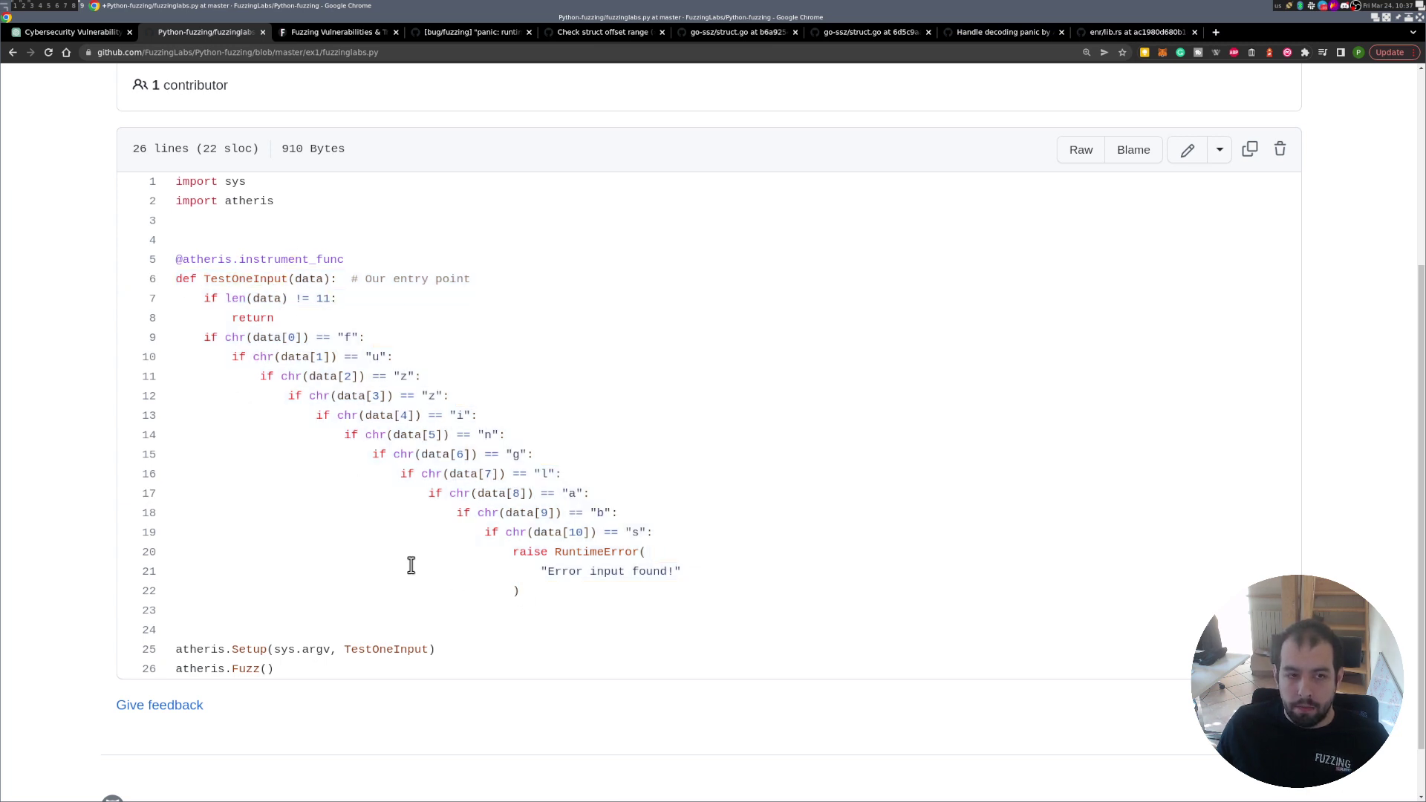
{"action": "left_click_drag", "start_coordinate": [535, 599], "coordinate": [122, 246]}
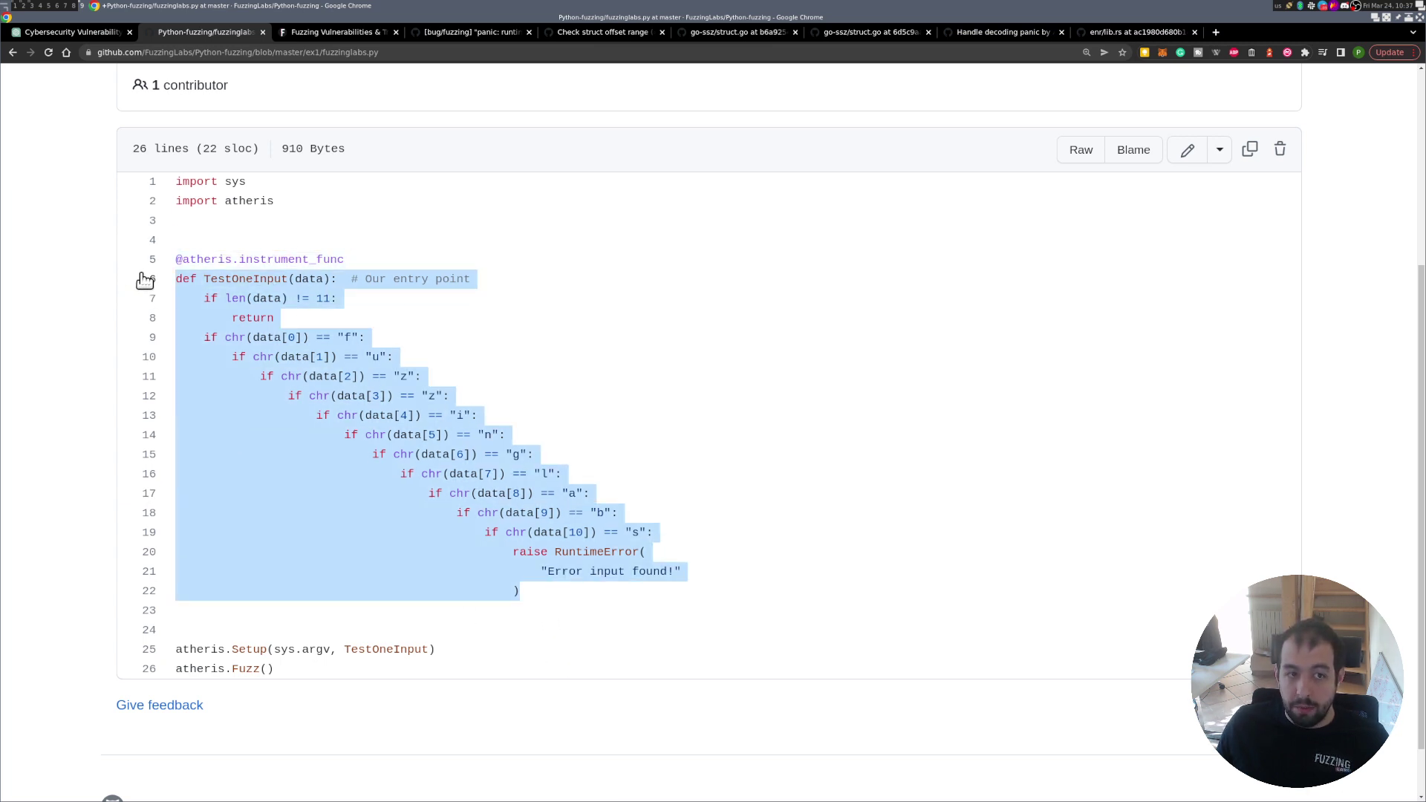
{"action": "left_click", "coordinate": [462, 376]}
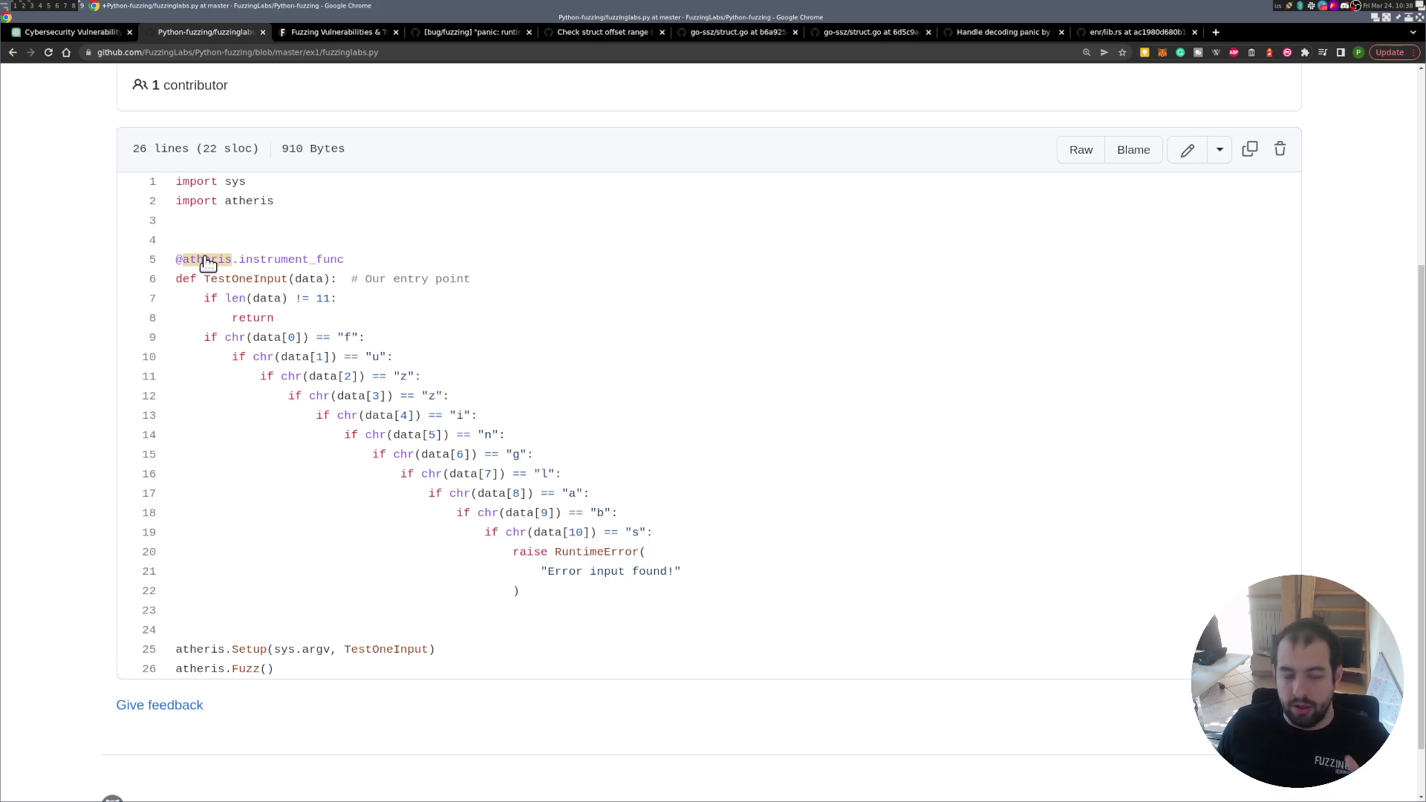
{"action": "left_click_drag", "start_coordinate": [535, 591], "coordinate": [170, 286]}
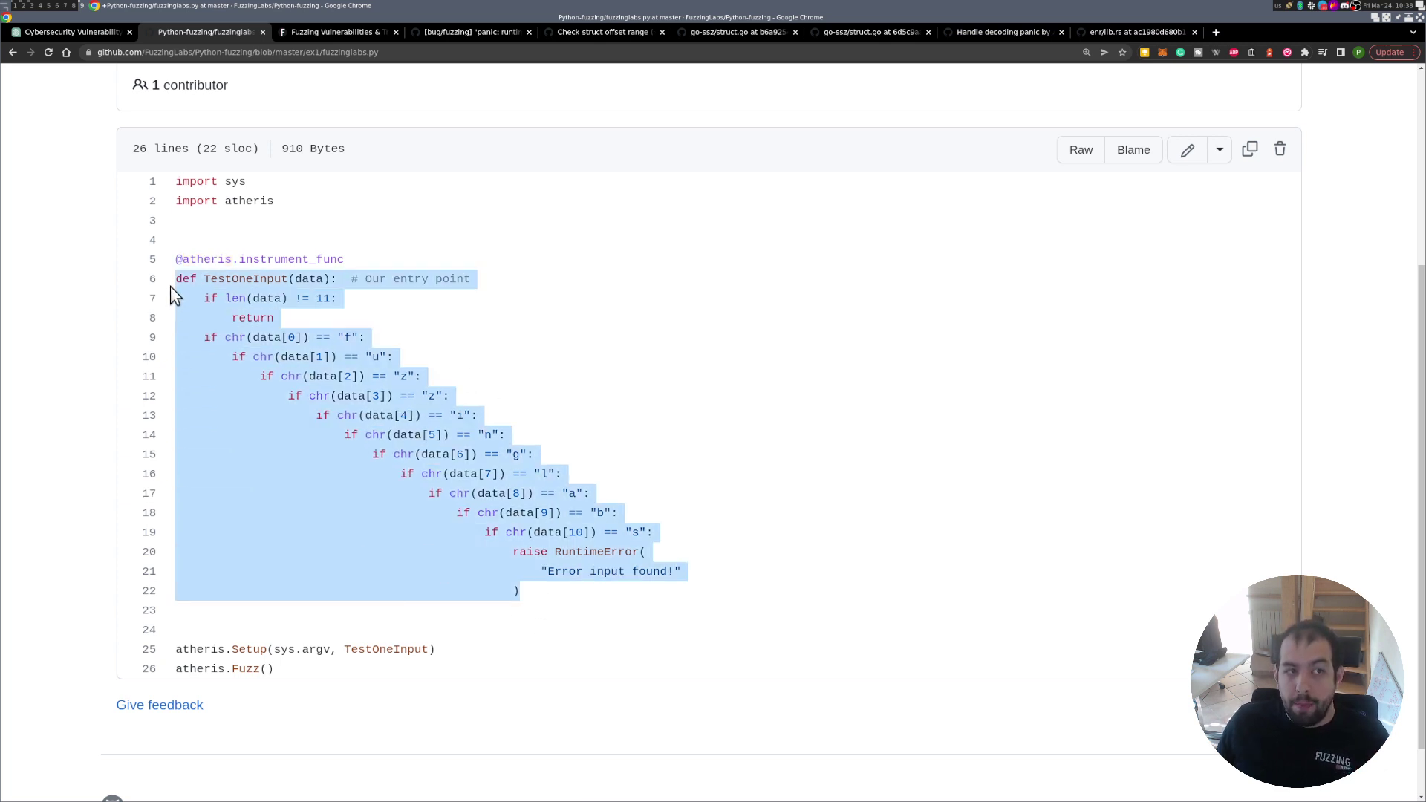
Return to the ChatGPT vulnerability research conversation and read the first Python prompt and the model's analysis of TestOneInput
{"action": "left_click", "coordinate": [79, 33]}
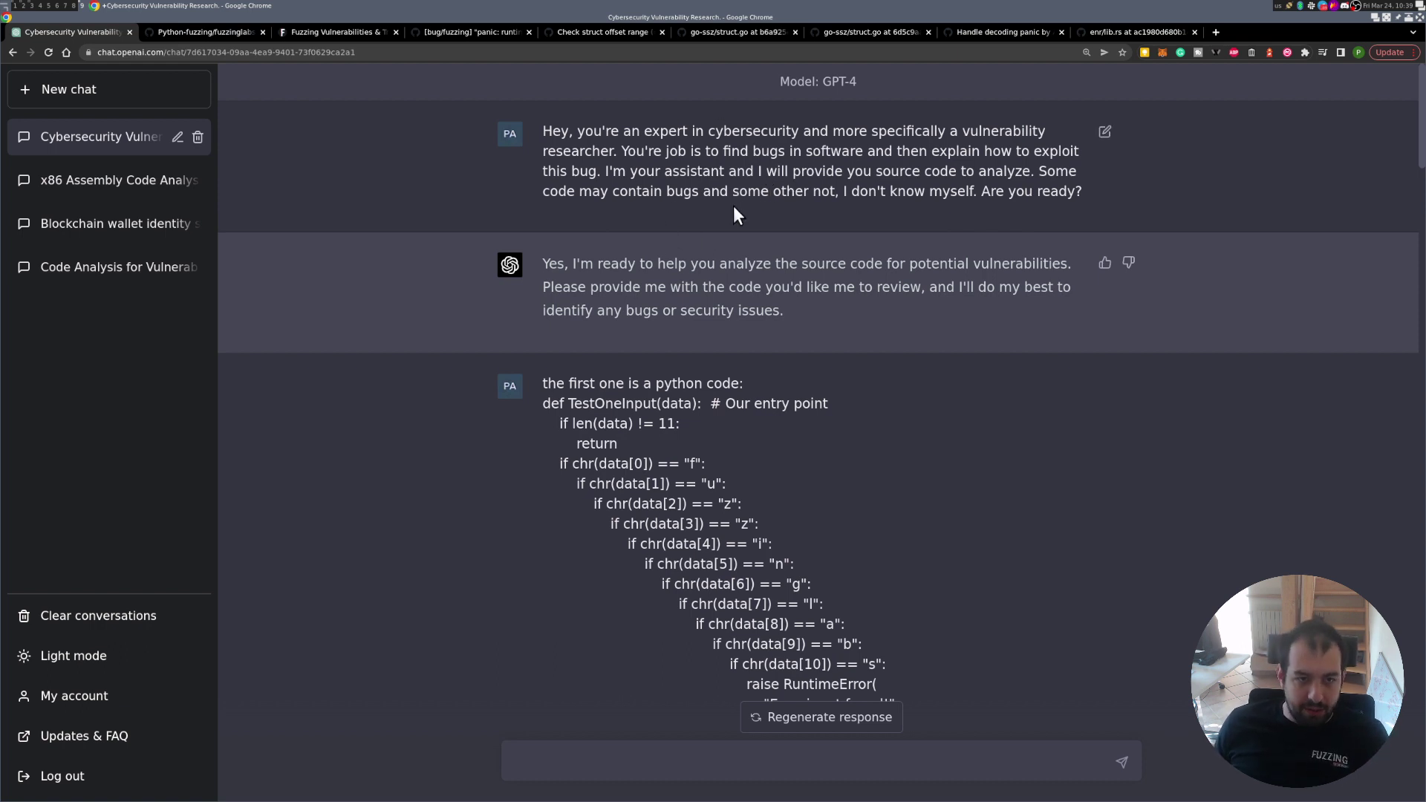
{"action": "scroll", "coordinate": [725, 229], "scroll_direction": "down", "scroll_amount": 1}
{"action": "scroll", "coordinate": [726, 229], "scroll_direction": "down", "scroll_amount": 3}
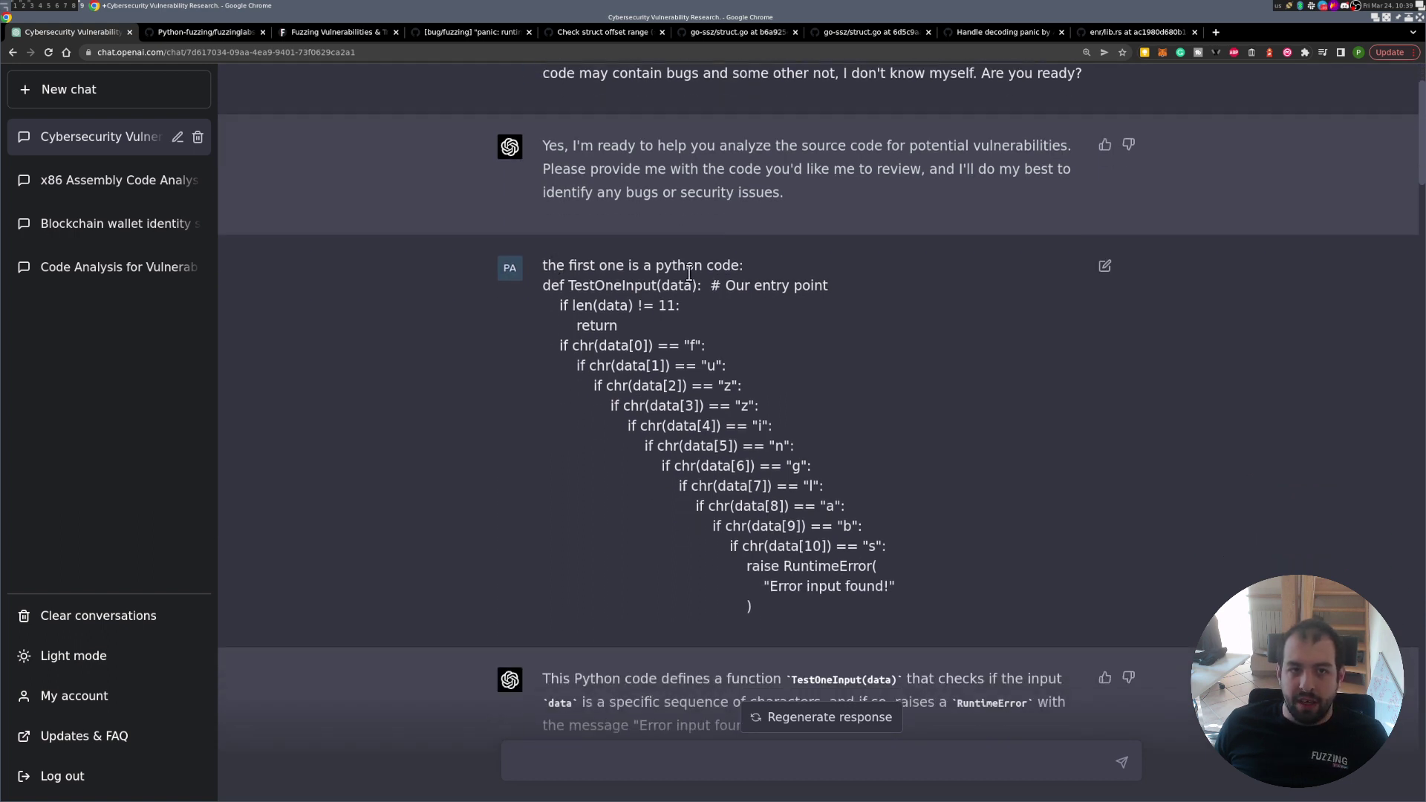
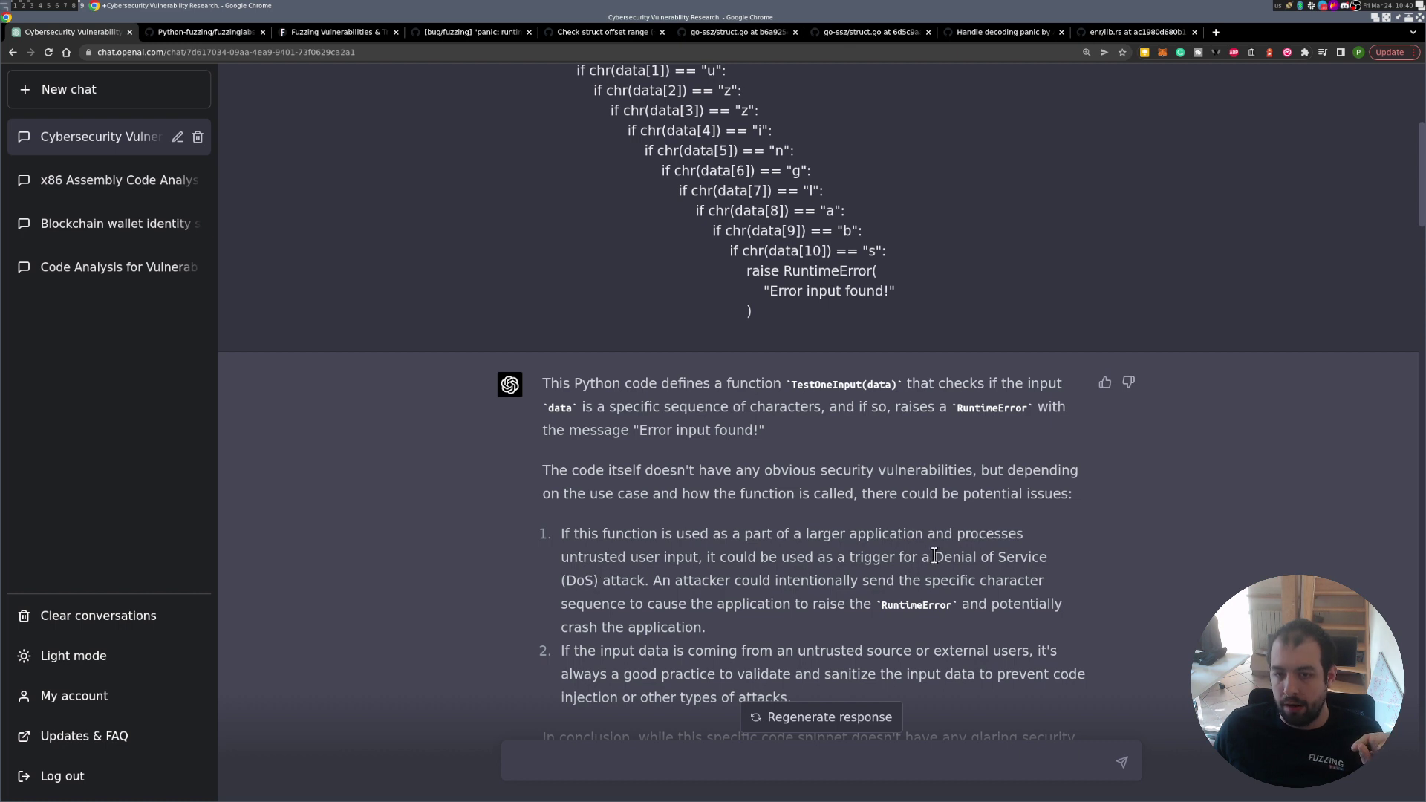
{"action": "left_click_drag", "start_coordinate": [932, 558], "coordinate": [644, 583]}
{"action": "left_click", "coordinate": [644, 583]}
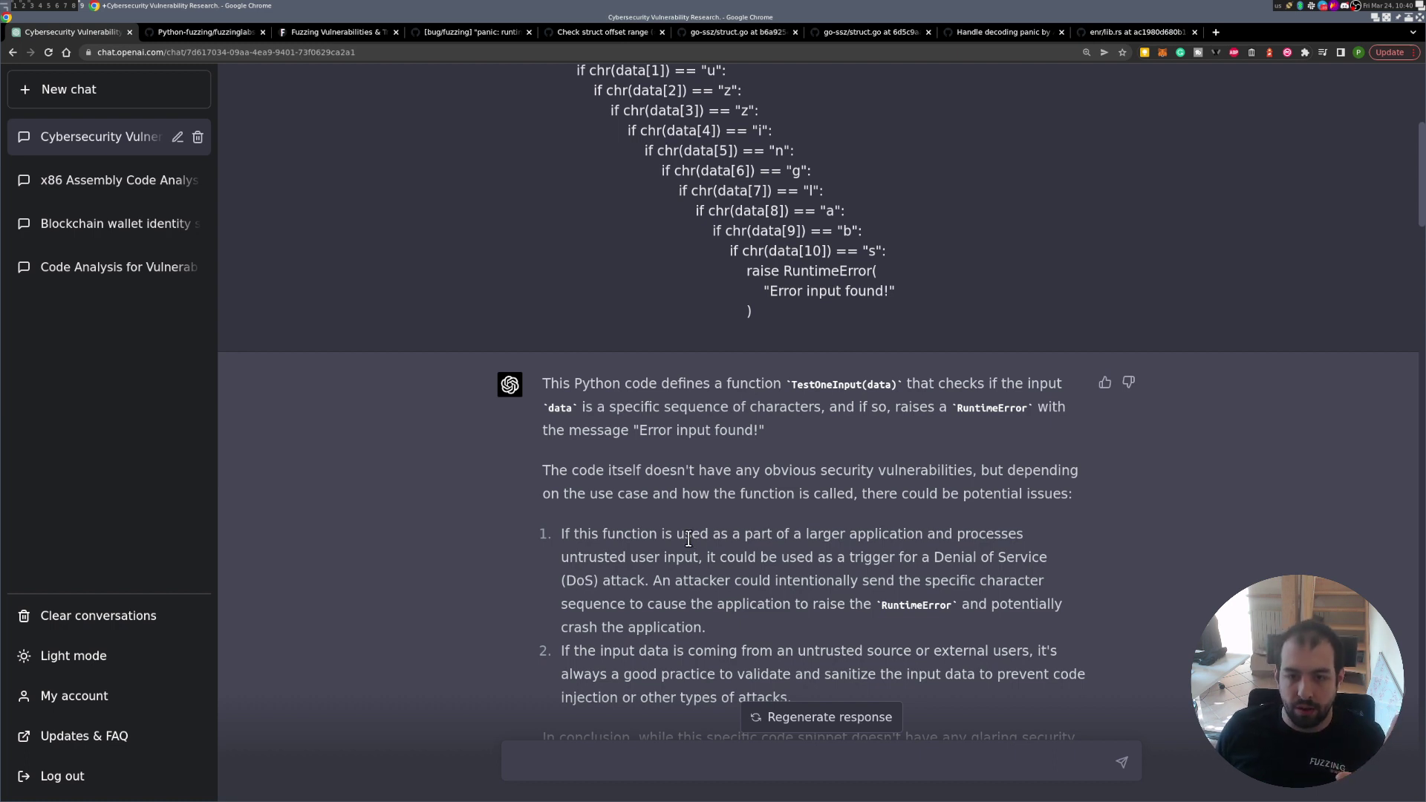
{"action": "scroll", "coordinate": [689, 538], "scroll_direction": "down", "scroll_amount": 2}
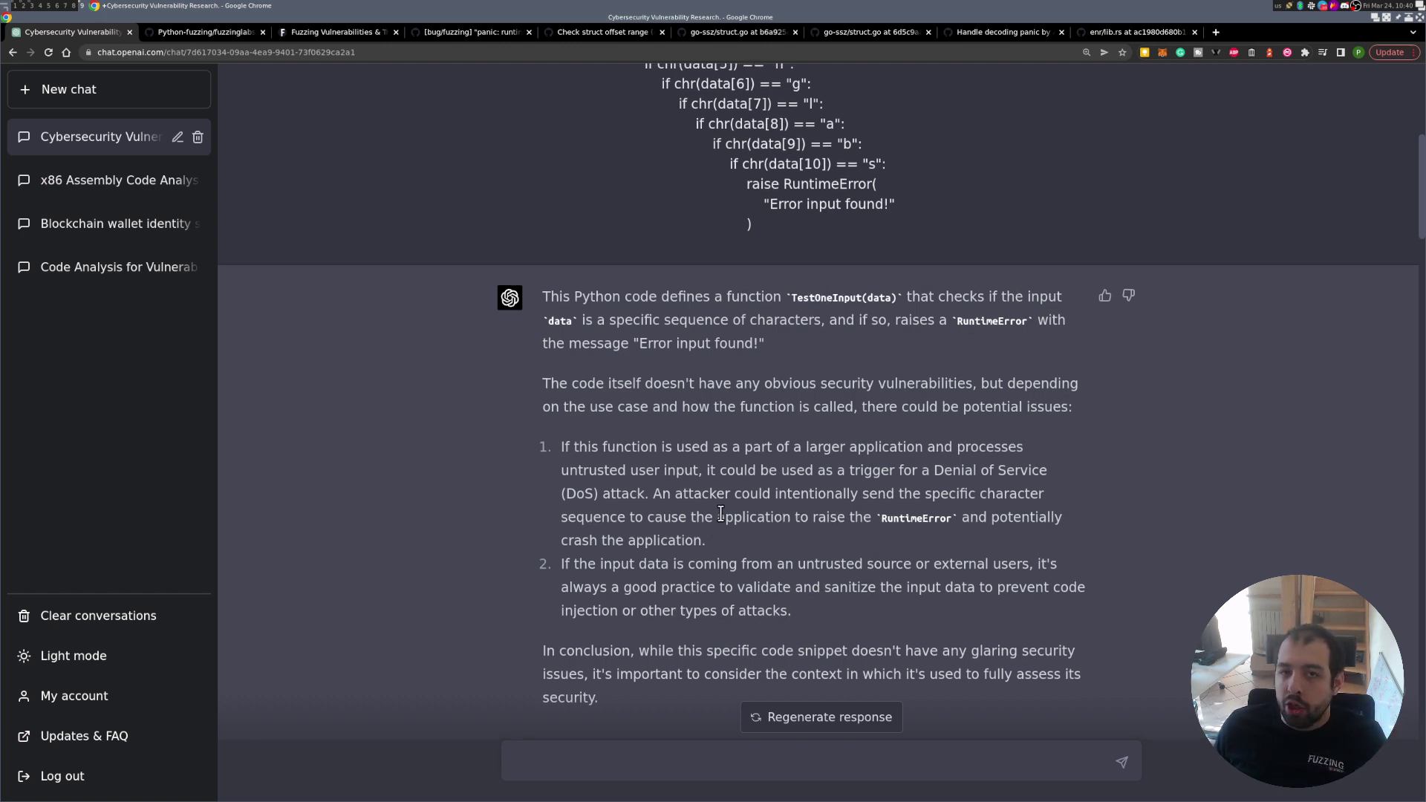
{"action": "scroll", "coordinate": [585, 182], "scroll_direction": "up", "scroll_amount": 5}
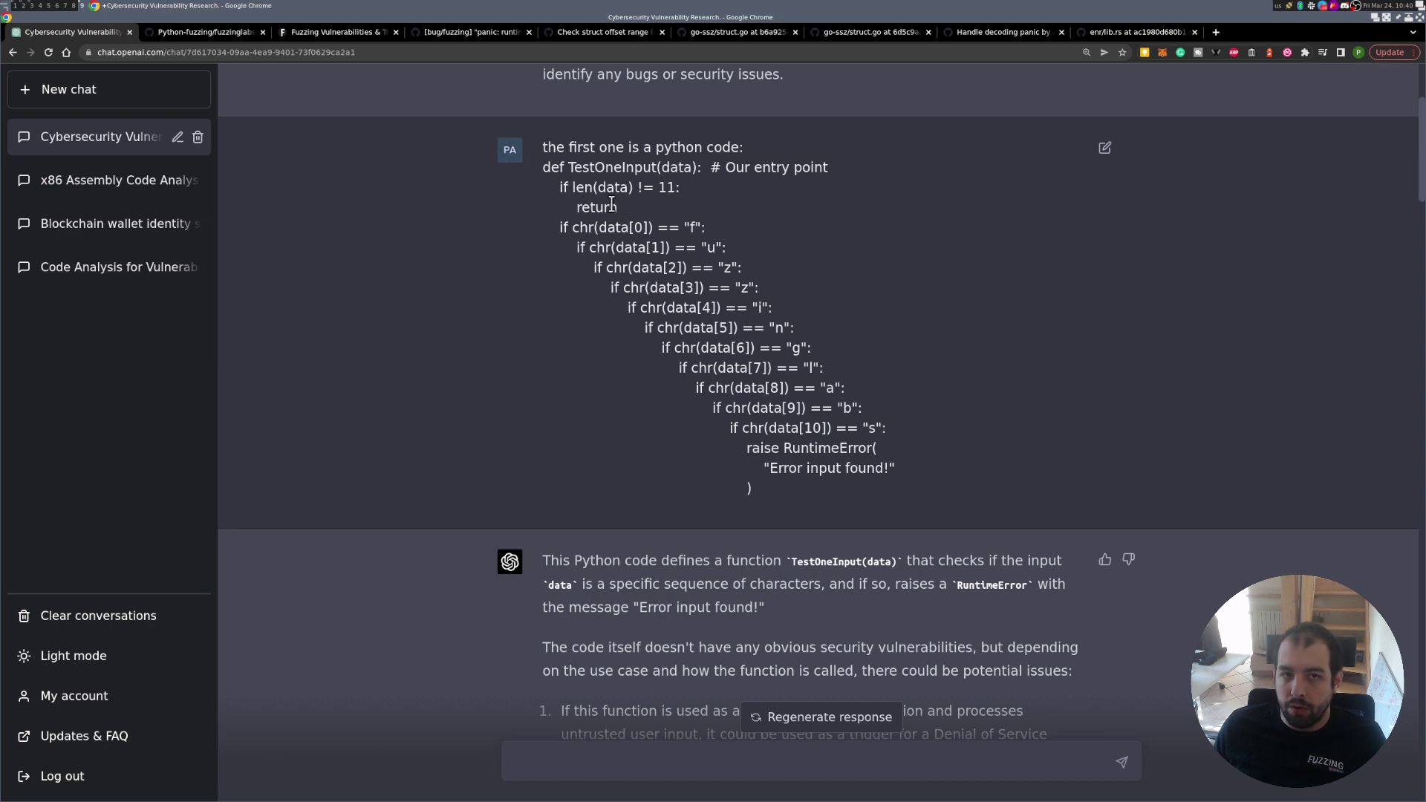
{"action": "scroll", "coordinate": [732, 348], "scroll_direction": "down", "scroll_amount": 8}
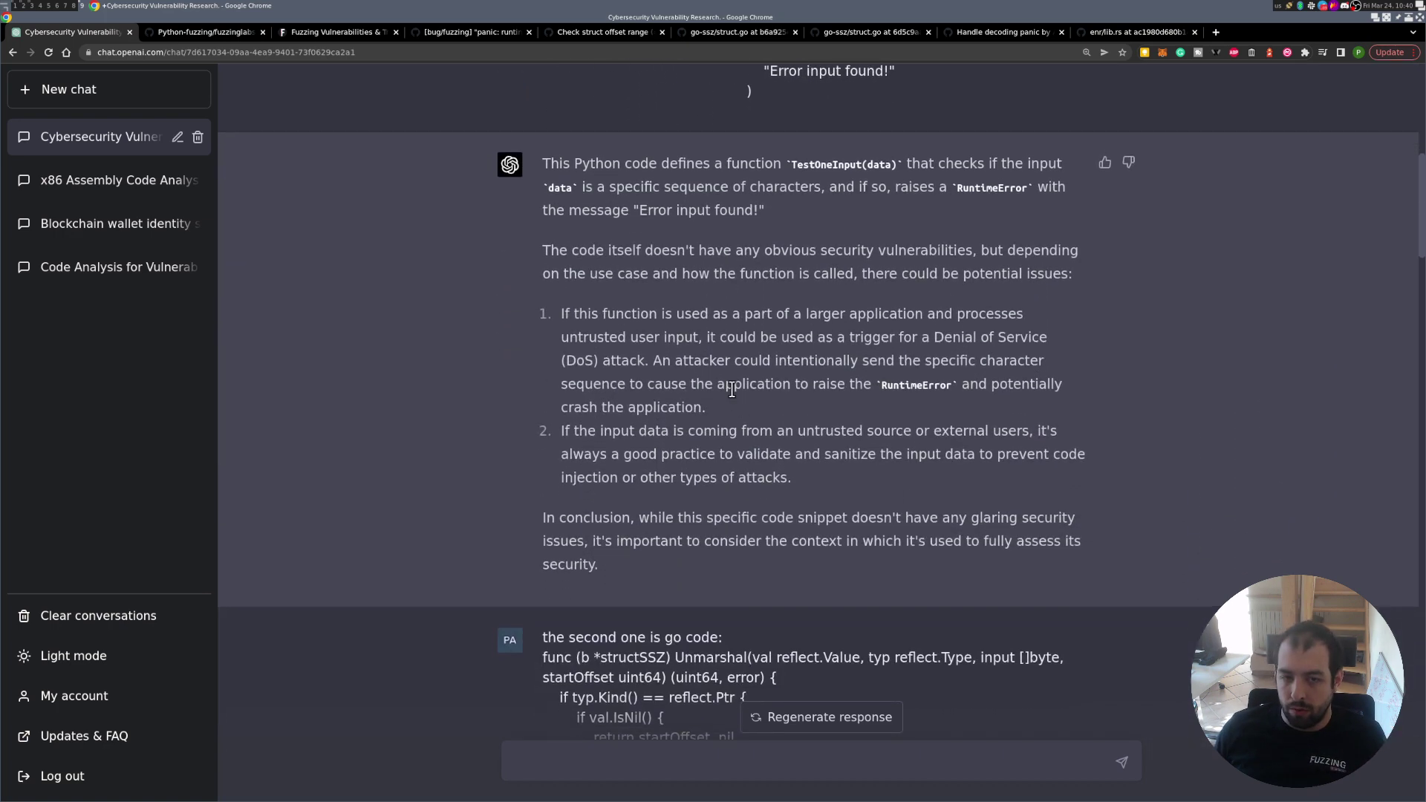
{"action": "scroll", "coordinate": [742, 399], "scroll_direction": "up", "scroll_amount": 1}
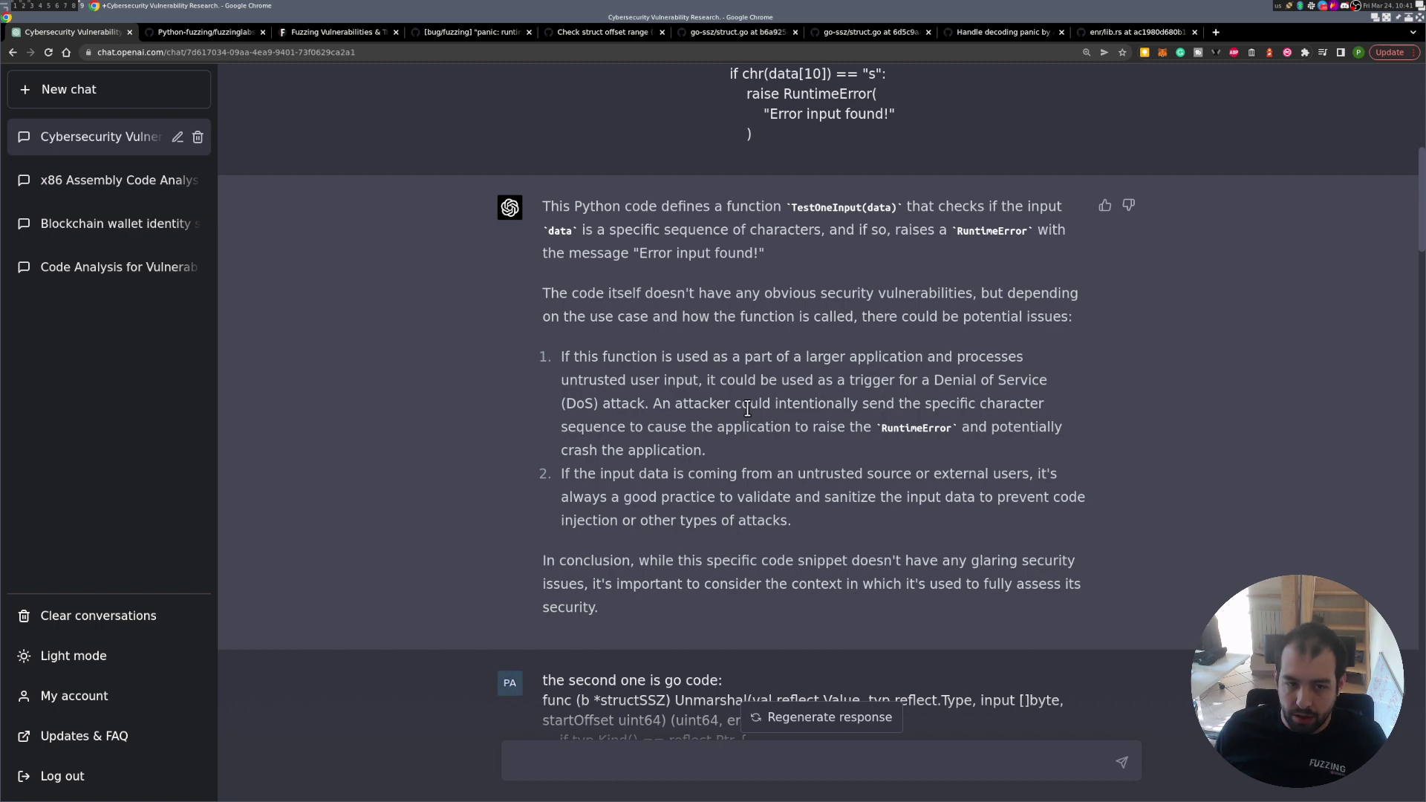
{"action": "scroll", "coordinate": [776, 387], "scroll_direction": "up", "scroll_amount": 1}
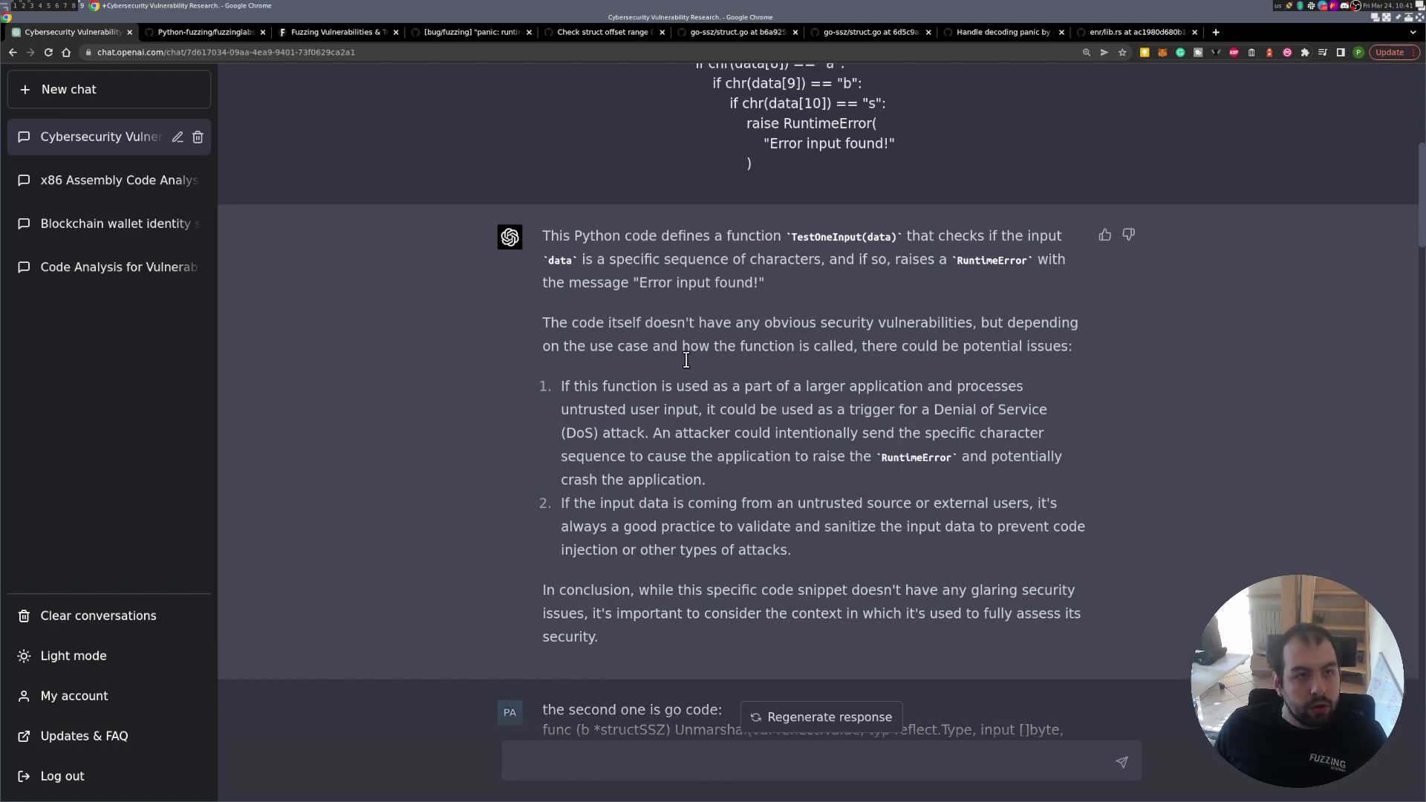
Revisit the Fuzzing Labs trophies page and open prysm issue #6083 about the slice-bounds panic in SSZ parsing
{"action": "left_click", "coordinate": [347, 32]}
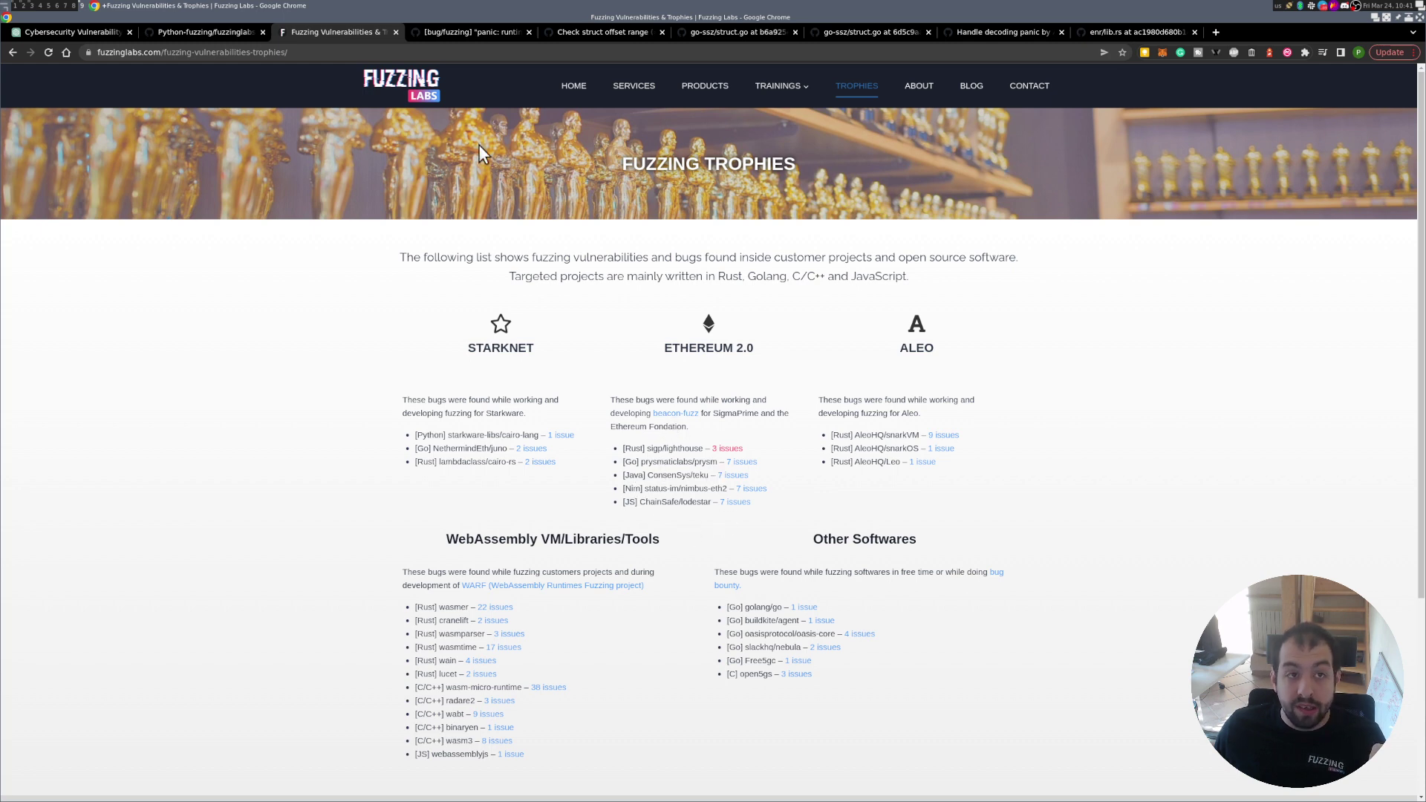
{"action": "left_click", "coordinate": [496, 35]}
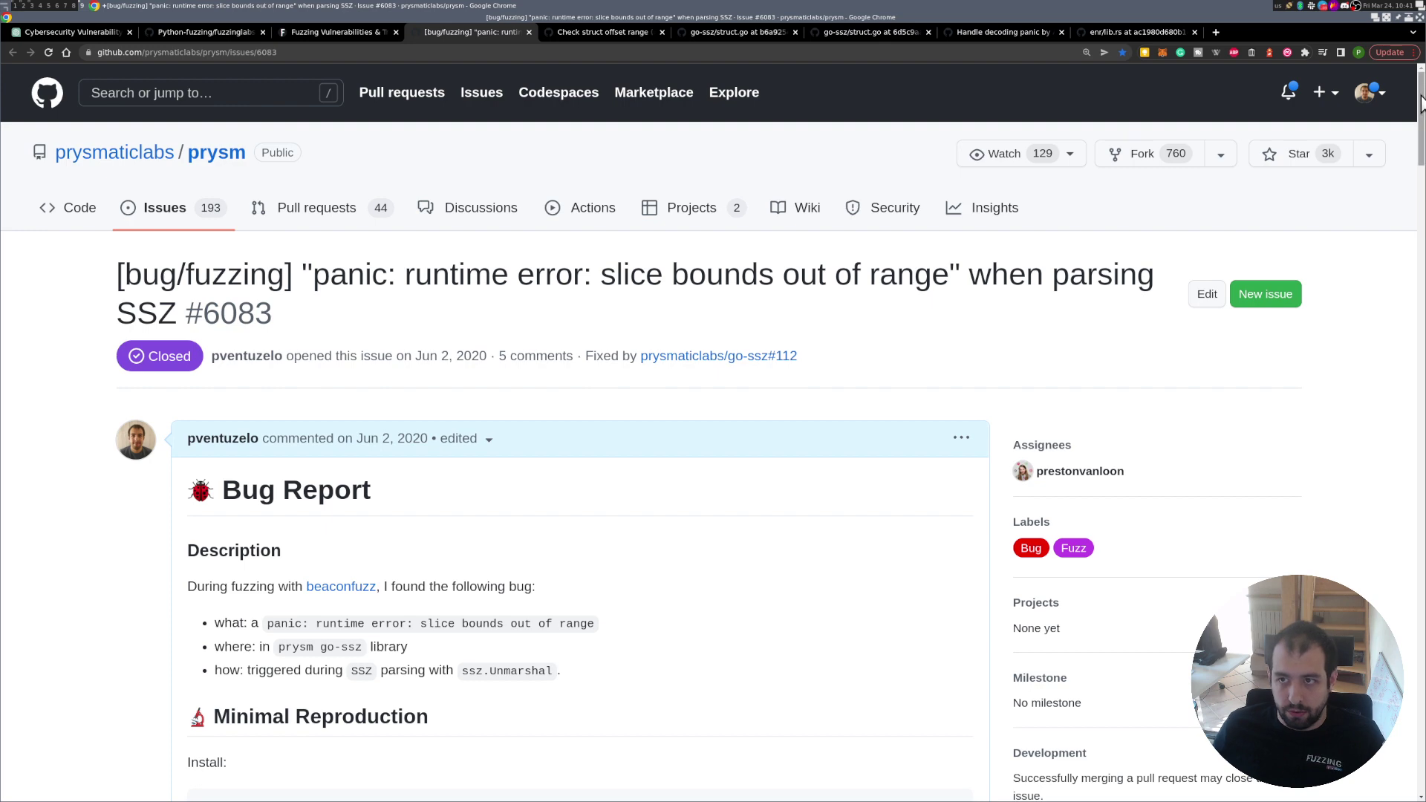
{"action": "mouse_move", "coordinate": [1420, 104]}
{"action": "left_mouse_down"}
{"action": "mouse_move", "coordinate": [1420, 197]}
{"action": "mouse_move", "coordinate": [1421, 96]}
{"action": "left_mouse_up"}
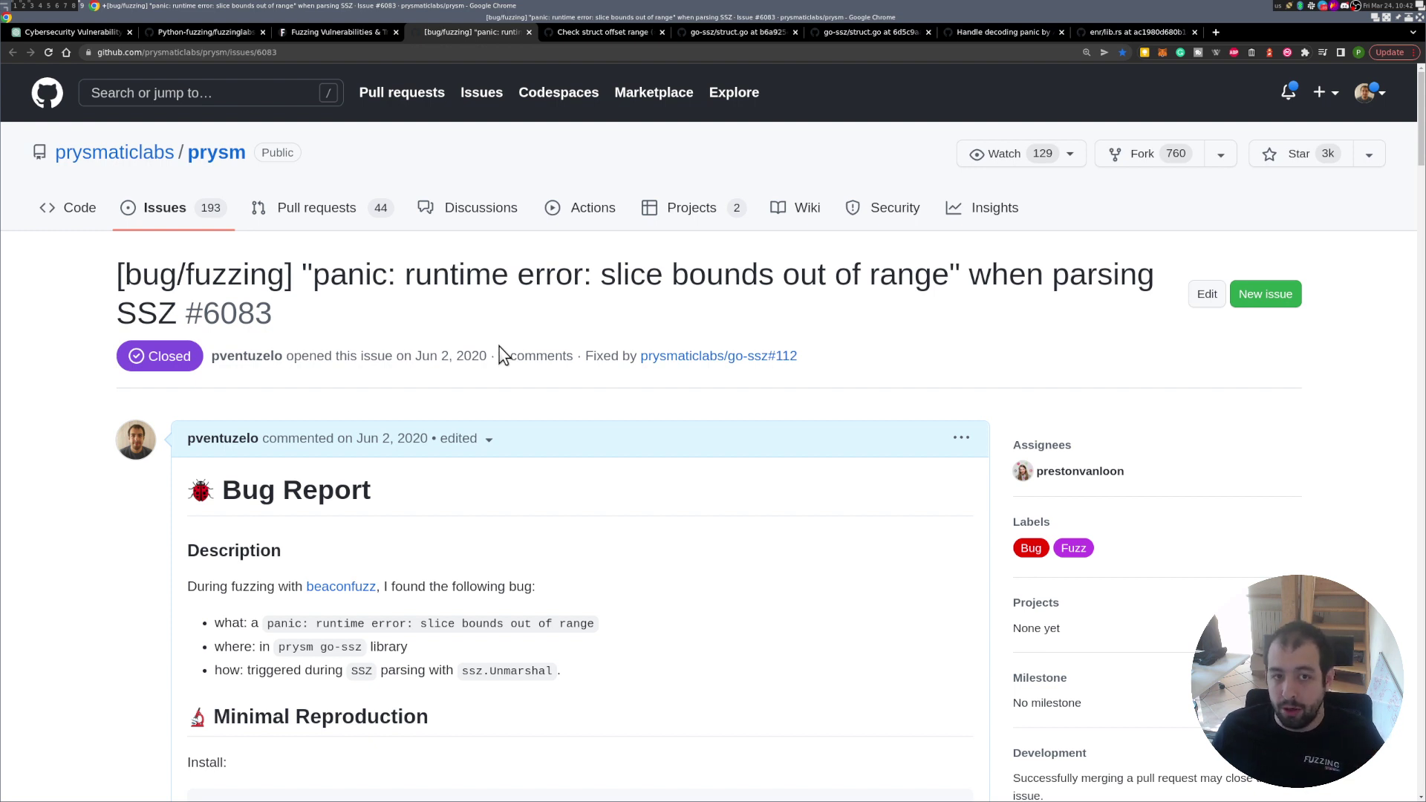
Open the go-ssz offset range commit and examine the nextOff assignment and the added bounds check in types/struct.go
{"action": "left_click", "coordinate": [608, 33]}
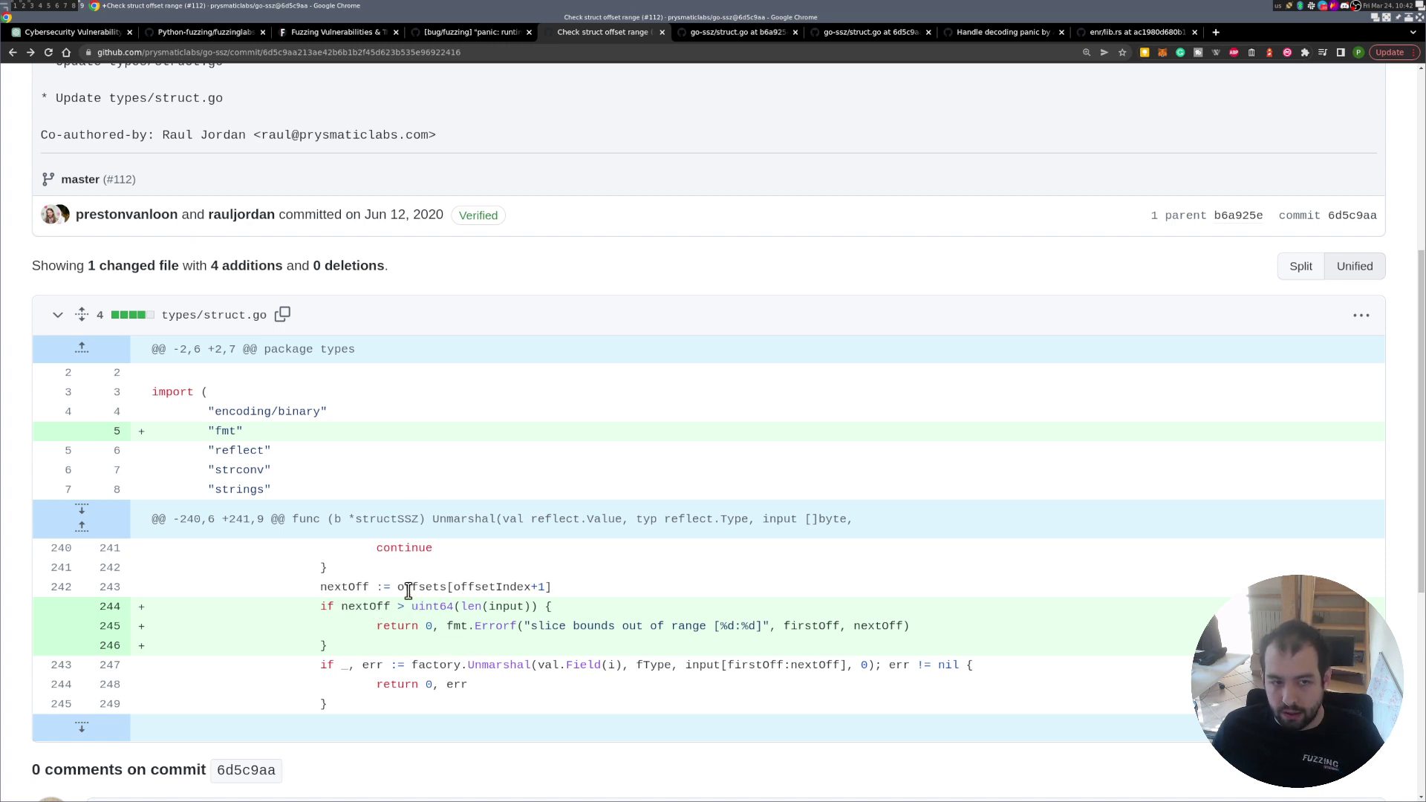
{"action": "left_click_drag", "start_coordinate": [398, 587], "coordinate": [567, 587]}
{"action": "left_click", "coordinate": [555, 586]}
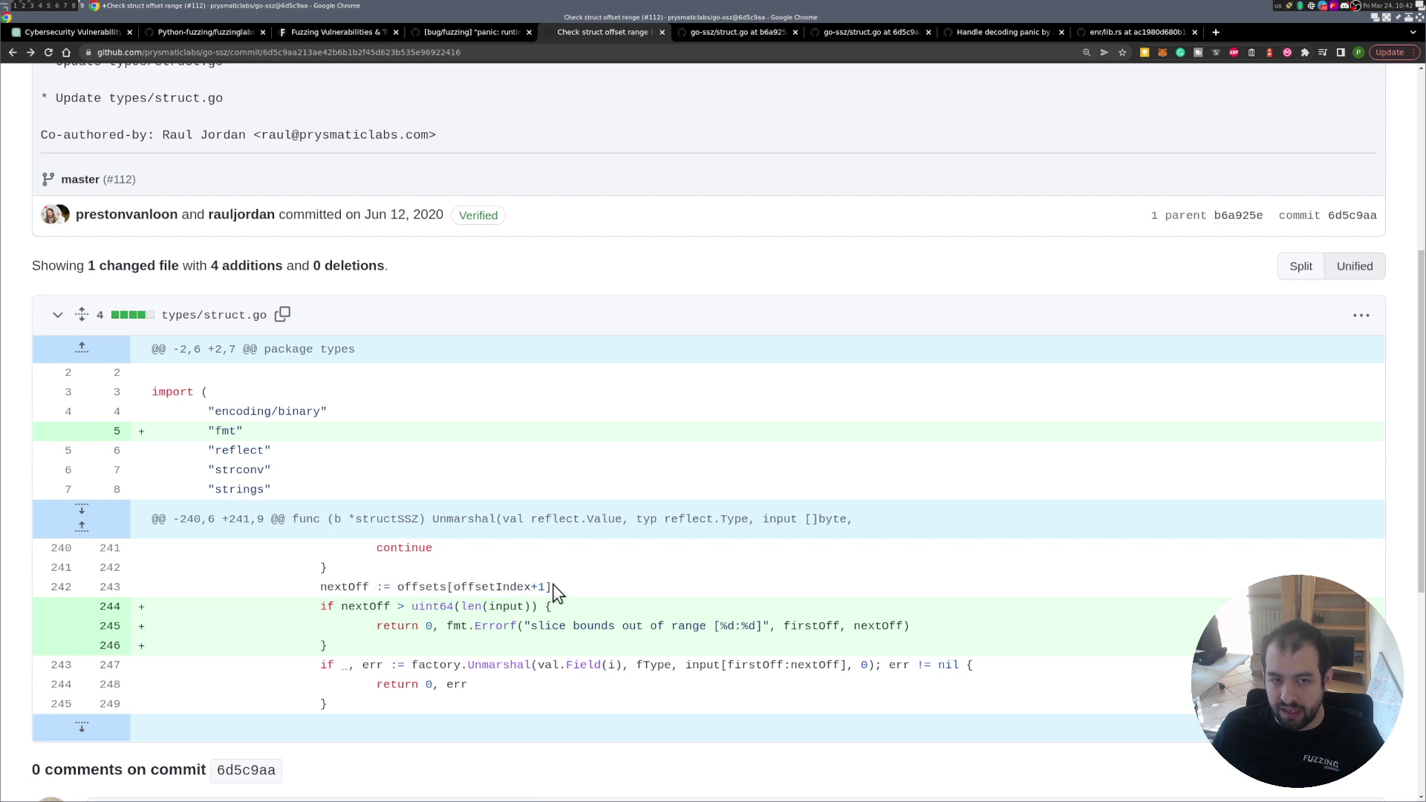
{"action": "double_click", "coordinate": [505, 586]}
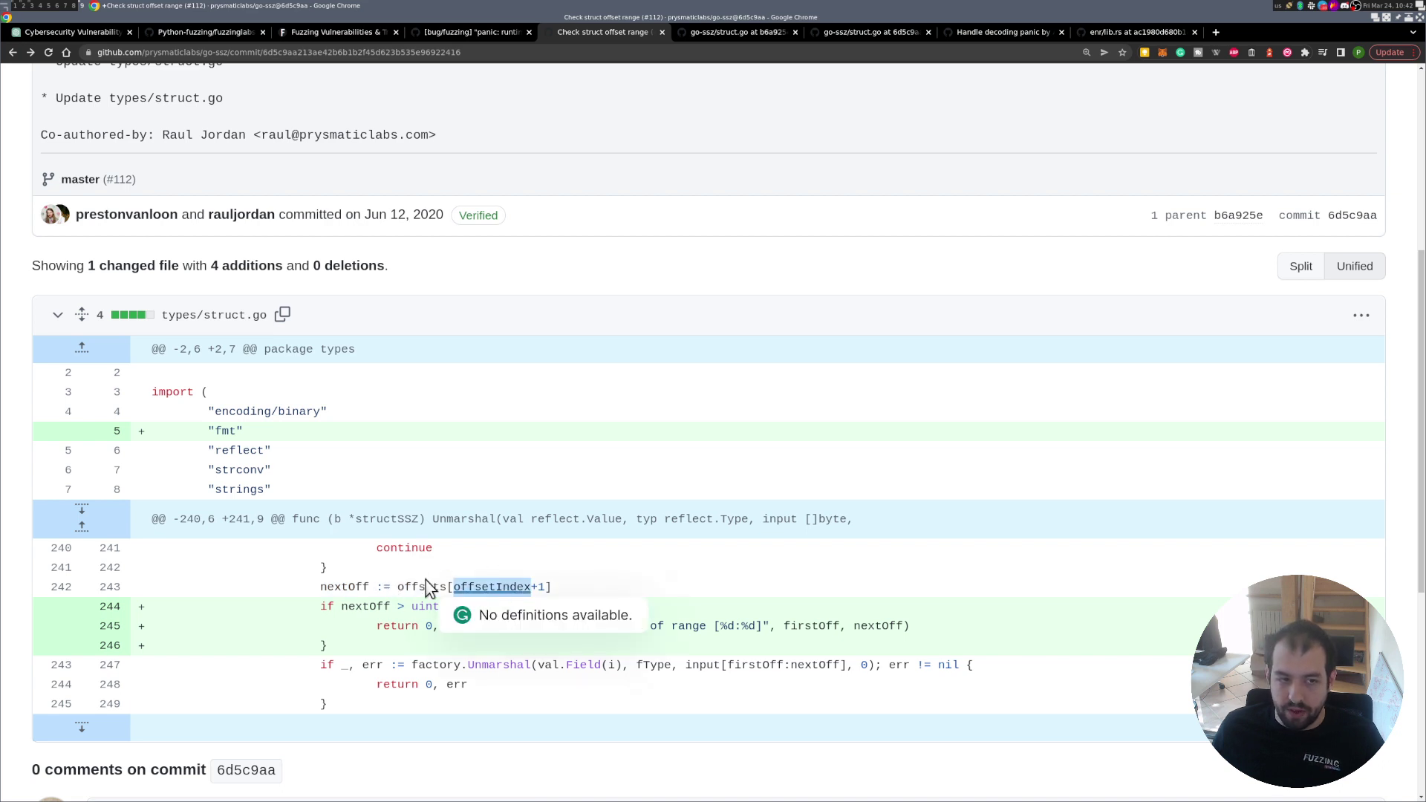
{"action": "double_click", "coordinate": [349, 585]}
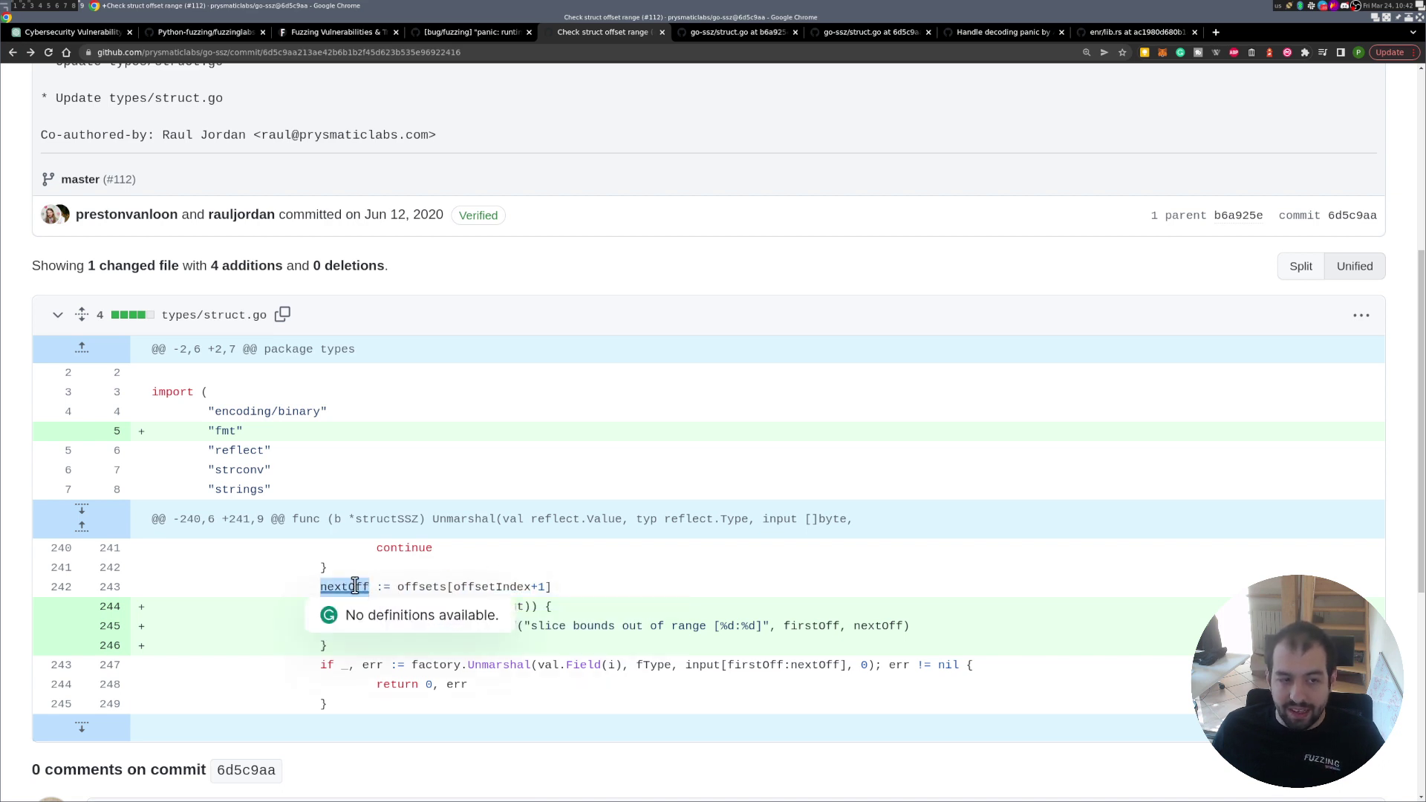
{"action": "left_click", "coordinate": [409, 585]}
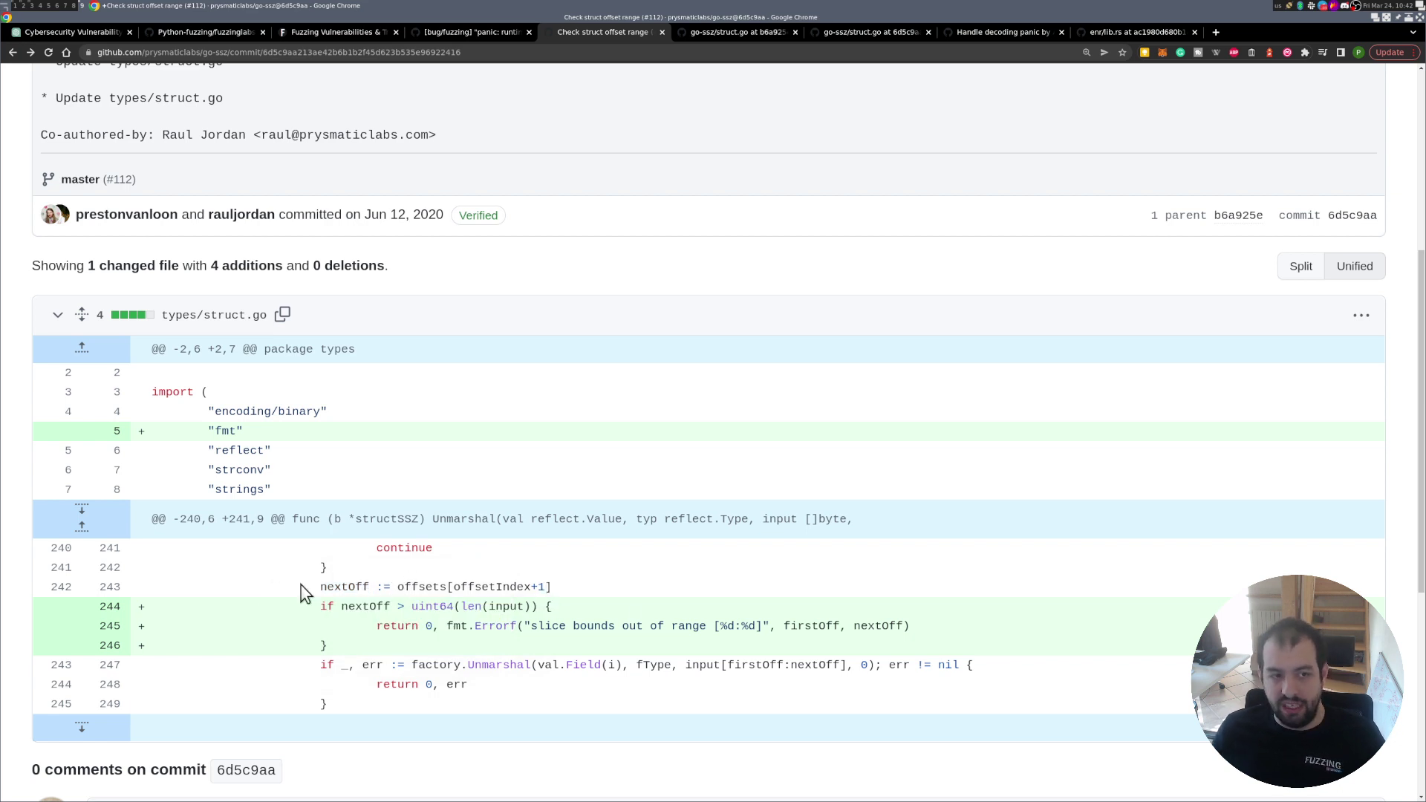
{"action": "double_click", "coordinate": [340, 587]}
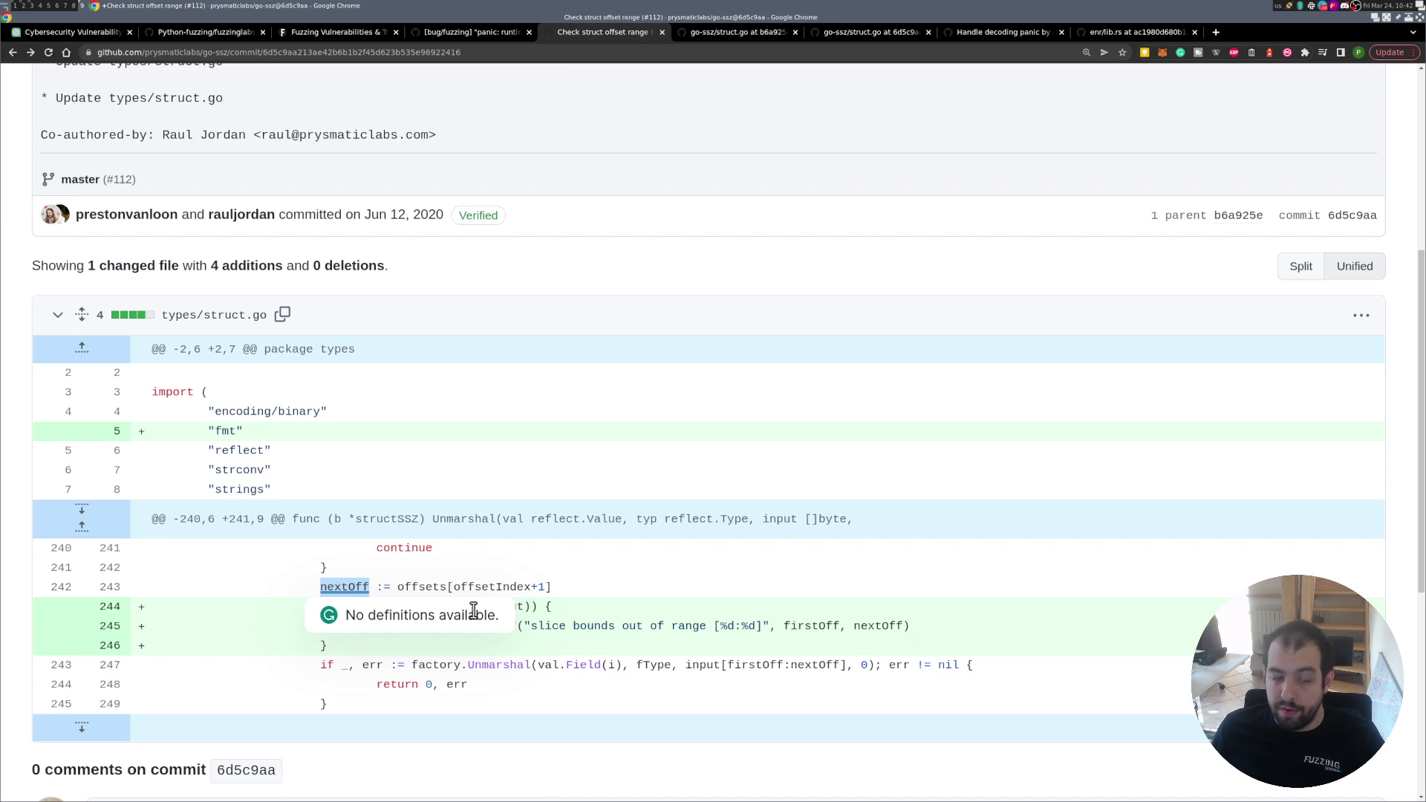
{"action": "left_click", "coordinate": [584, 587]}
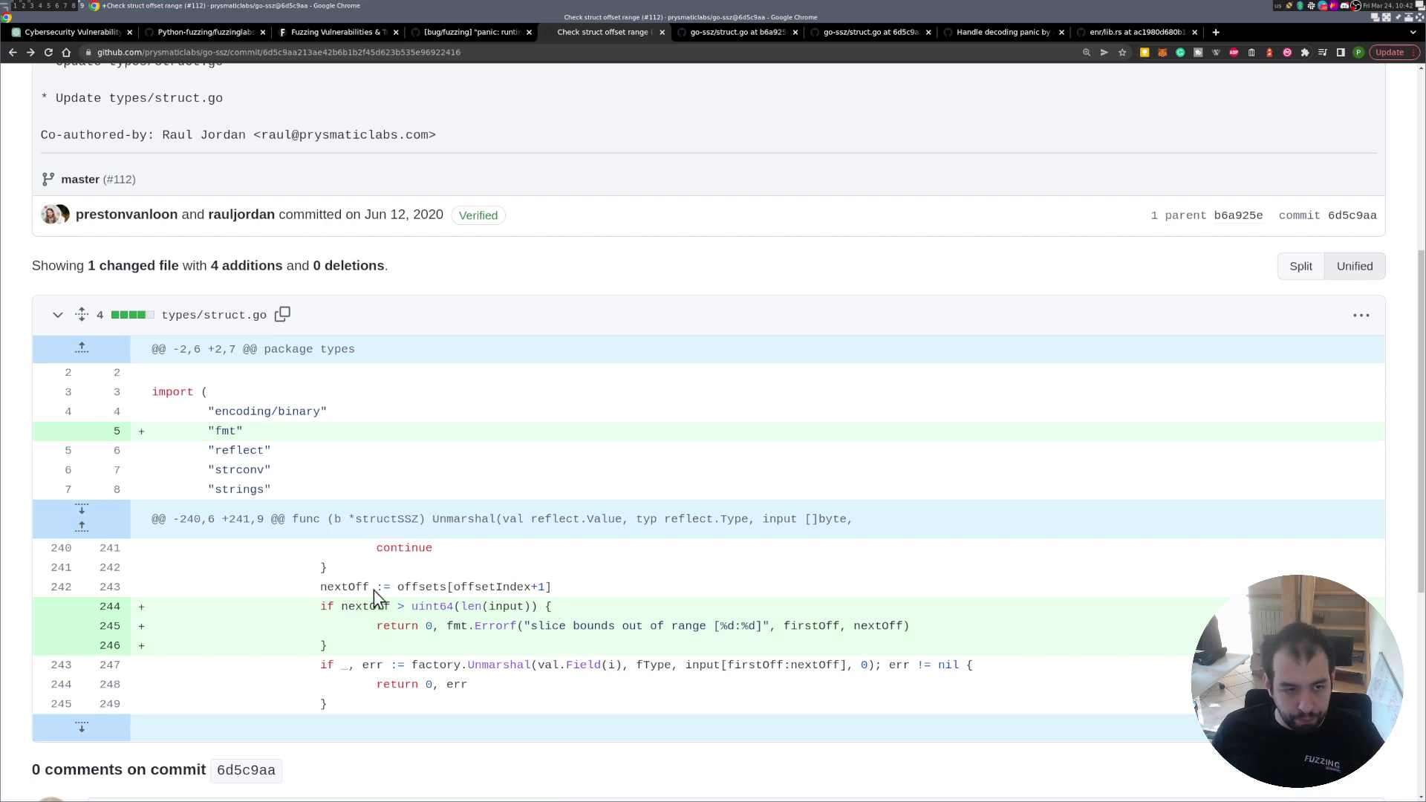
{"action": "left_click_drag", "start_coordinate": [321, 604], "coordinate": [382, 640]}
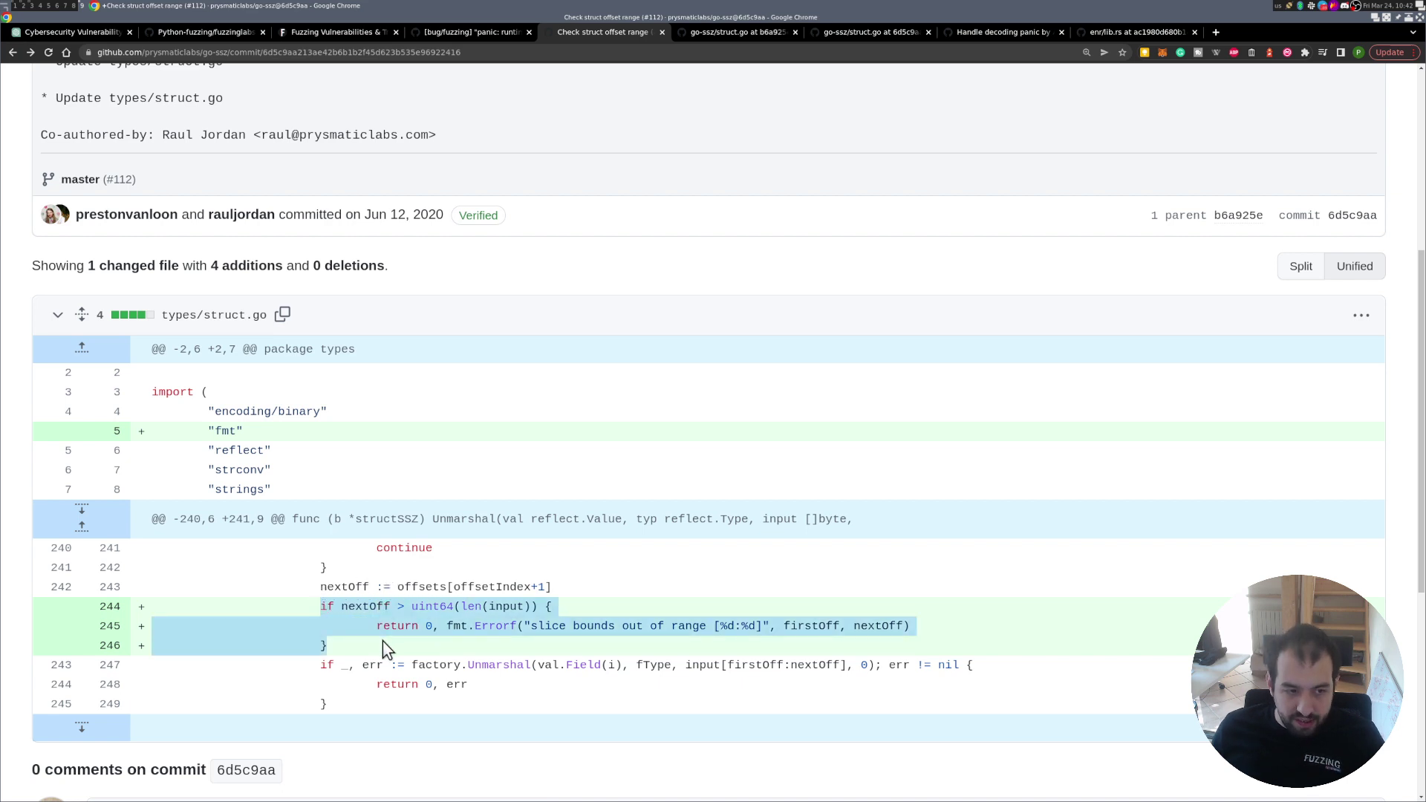
{"action": "left_click", "coordinate": [381, 639]}
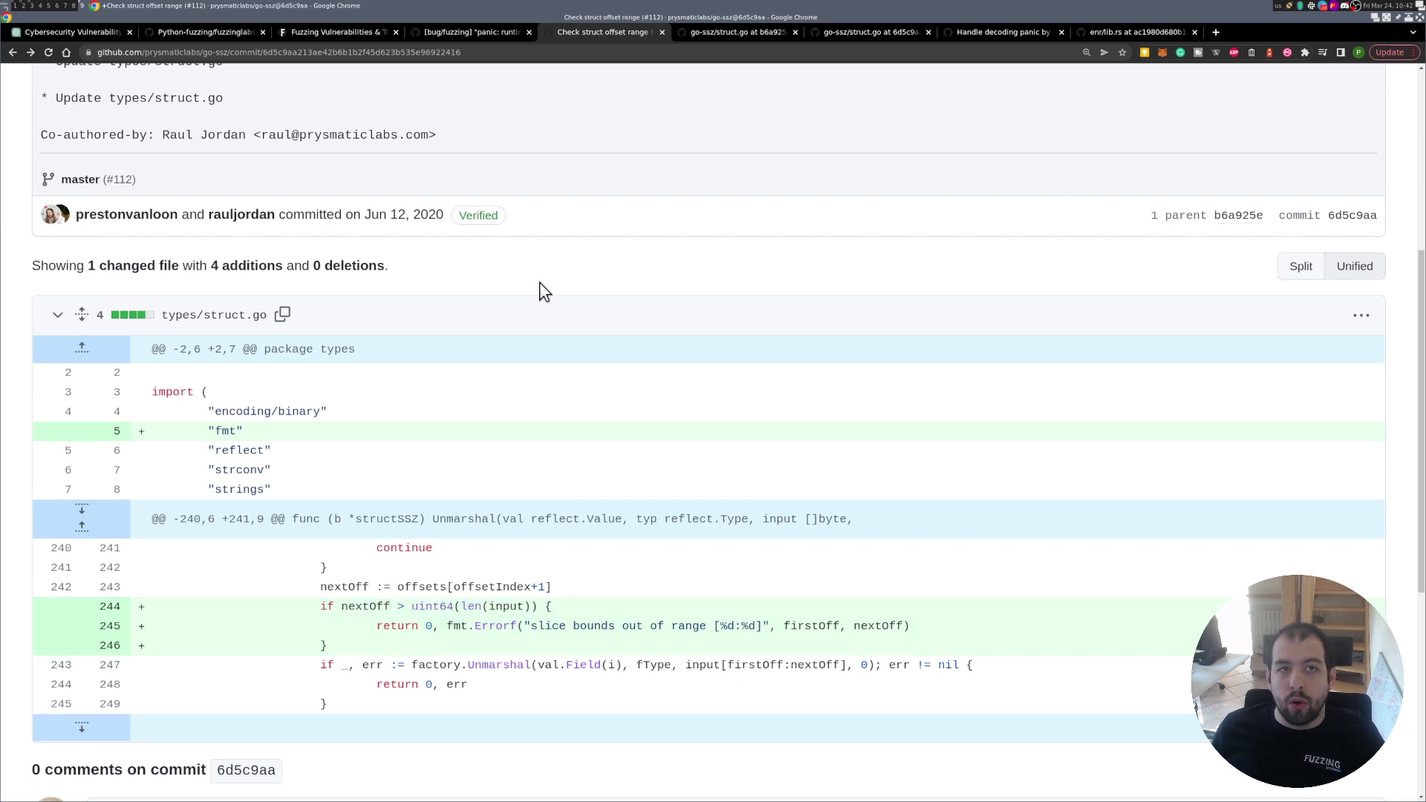
Open struct.go at the pre-fix commit b6a925e and select the whole structSSZ Unmarshal function, lines 148 to 251
{"action": "left_click", "coordinate": [739, 32]}
{"action": "left_click", "coordinate": [497, 394]}
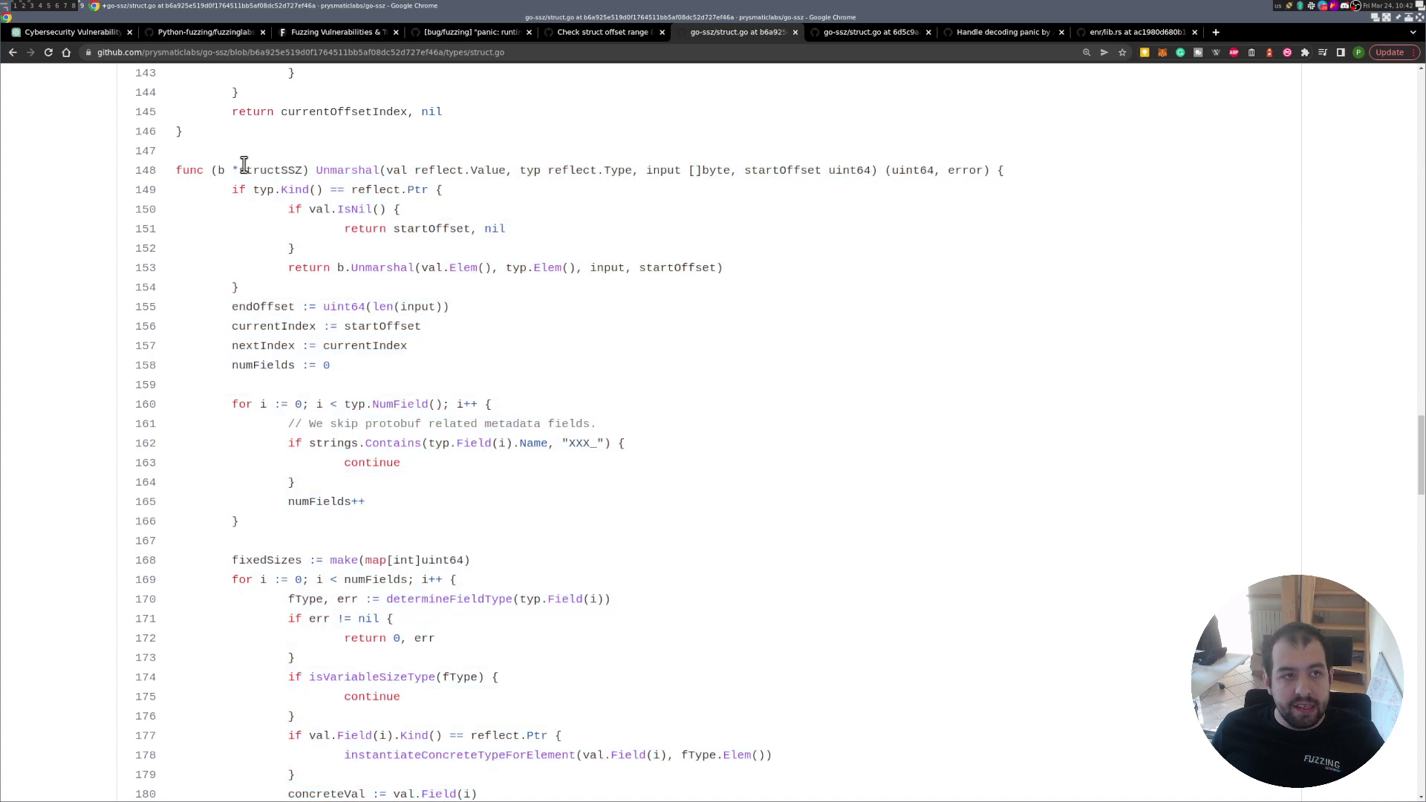
{"action": "left_click_drag", "start_coordinate": [178, 170], "coordinate": [404, 170]}
{"action": "left_click", "coordinate": [379, 176]}
{"action": "double_click", "coordinate": [377, 172]}
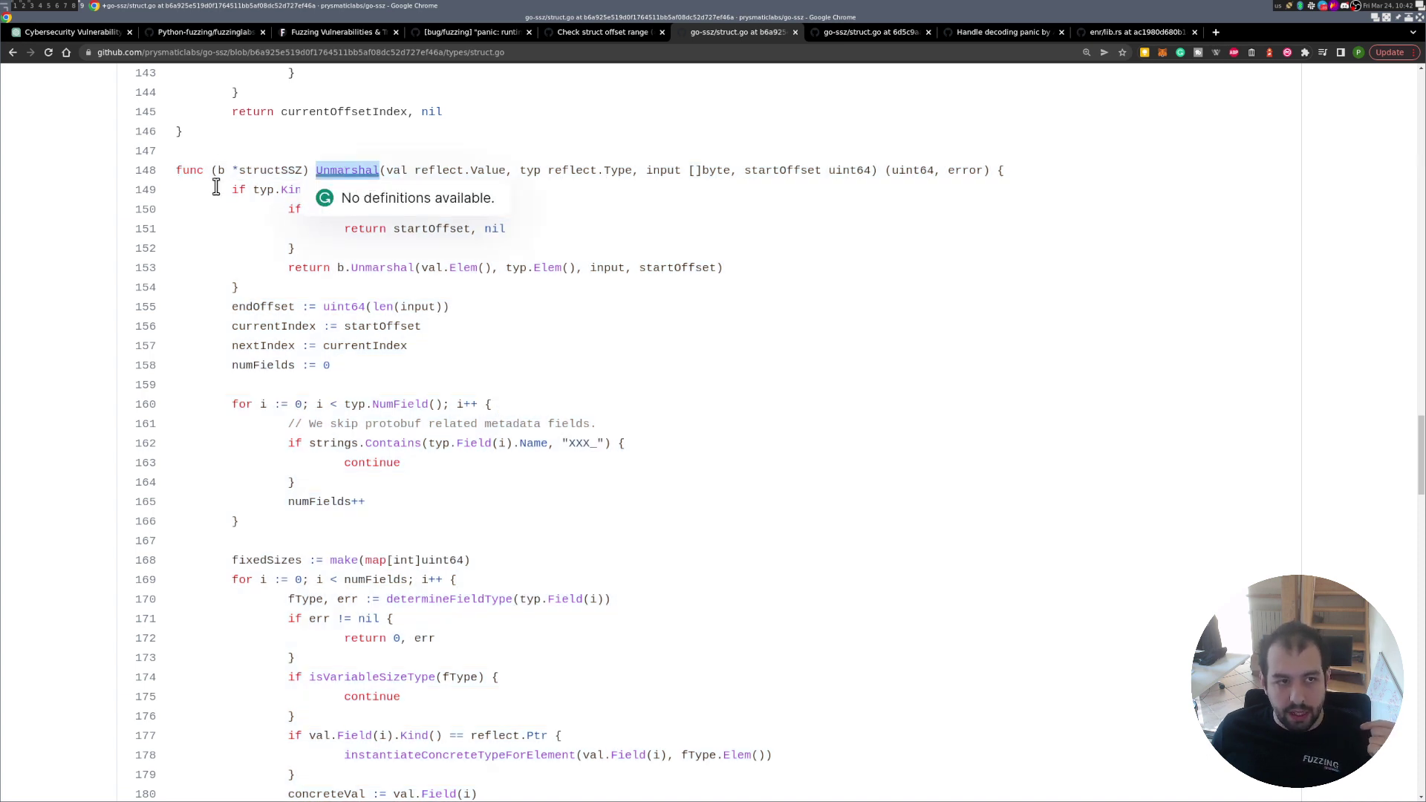
{"action": "left_click_drag", "start_coordinate": [175, 170], "coordinate": [394, 371]}
{"action": "scroll", "coordinate": [329, 267], "scroll_direction": "down", "scroll_amount": 10}
{"action": "scroll", "coordinate": [439, 470], "scroll_direction": "down", "scroll_amount": 9}
{"action": "left_click_drag", "start_coordinate": [439, 455], "coordinate": [472, 537]}
{"action": "scroll", "coordinate": [471, 535], "scroll_direction": "up", "scroll_amount": 5}
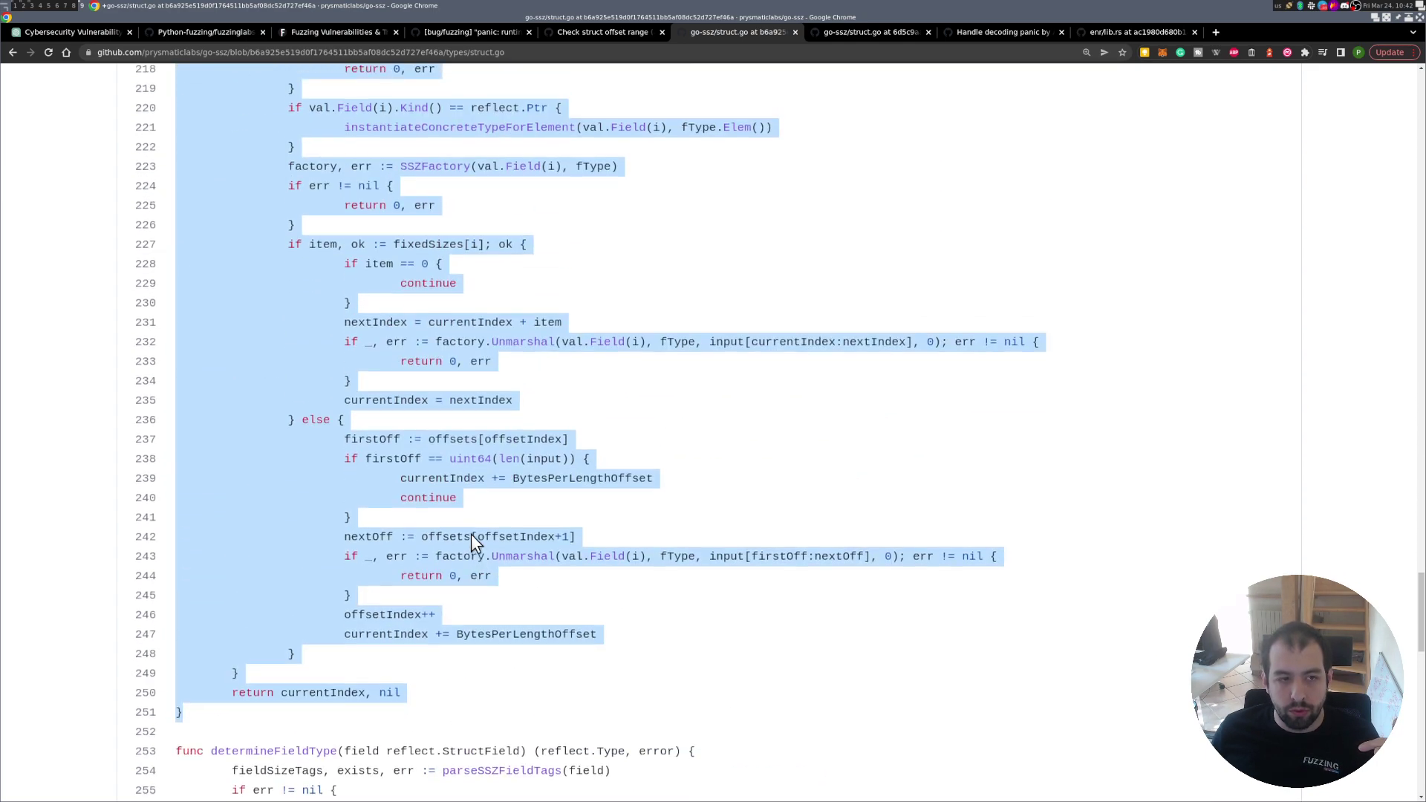
Clear the selection and compare the pre-fix Unmarshal code with the patched struct.go at commit 6d5c9aa
{"action": "left_click", "coordinate": [512, 391]}
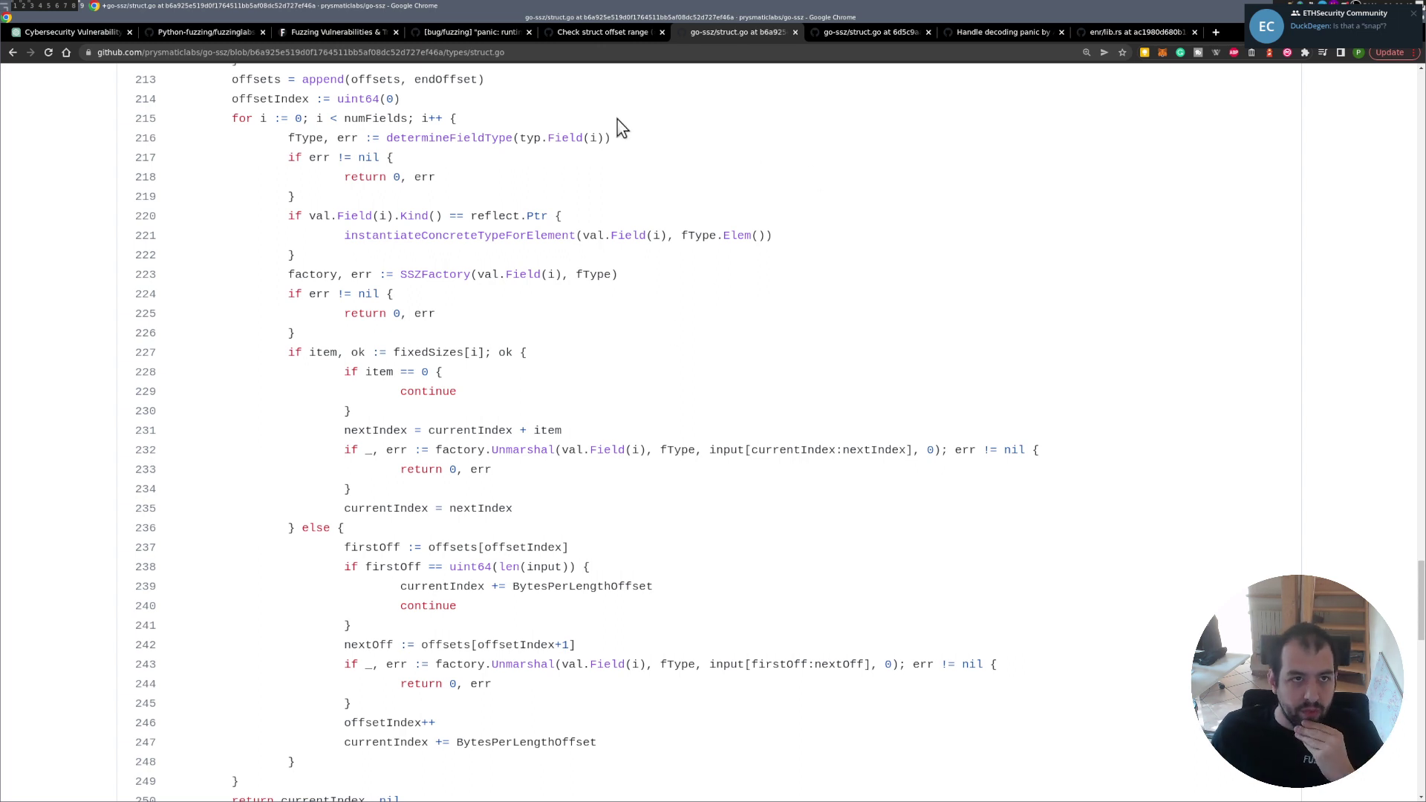
{"action": "left_click", "coordinate": [858, 37]}
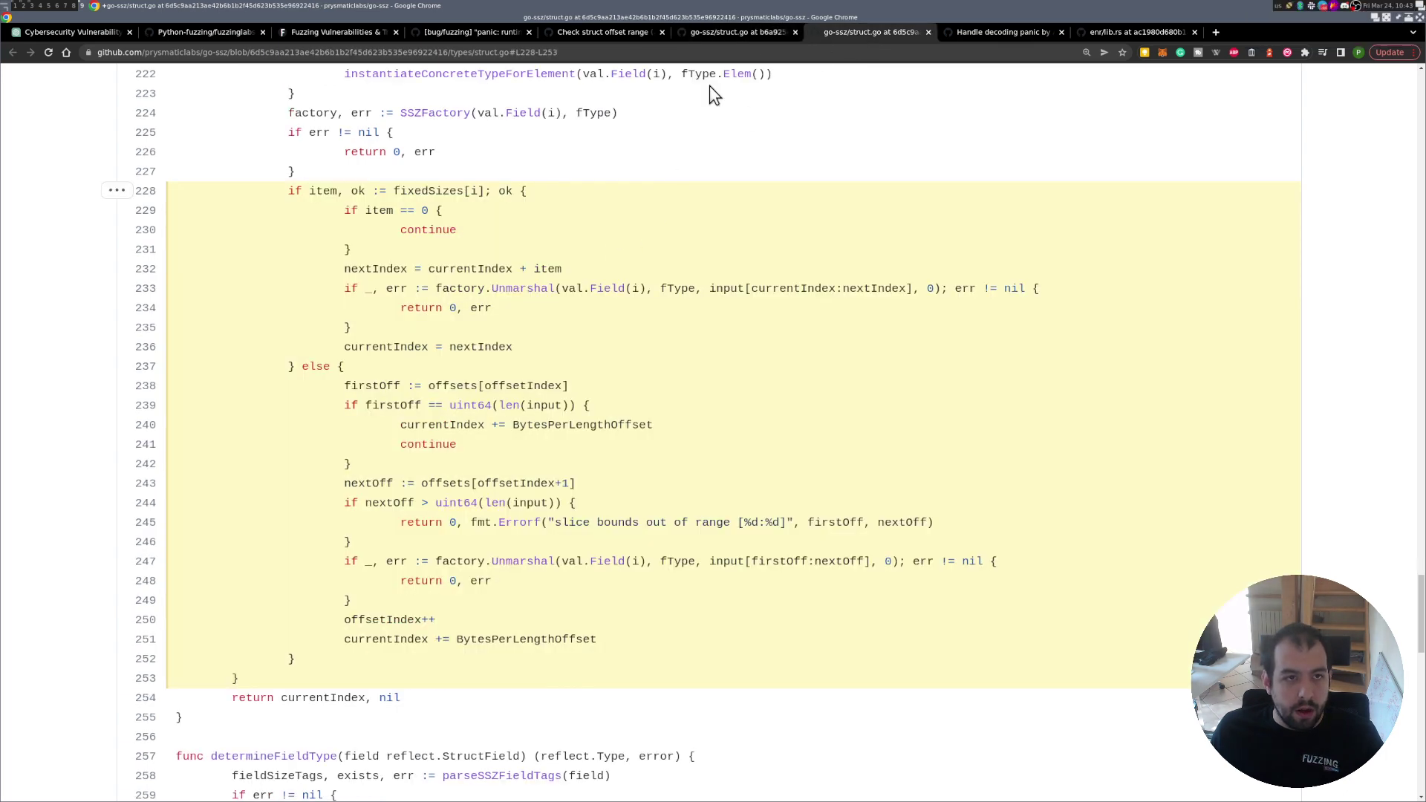
{"action": "left_click", "coordinate": [746, 35]}
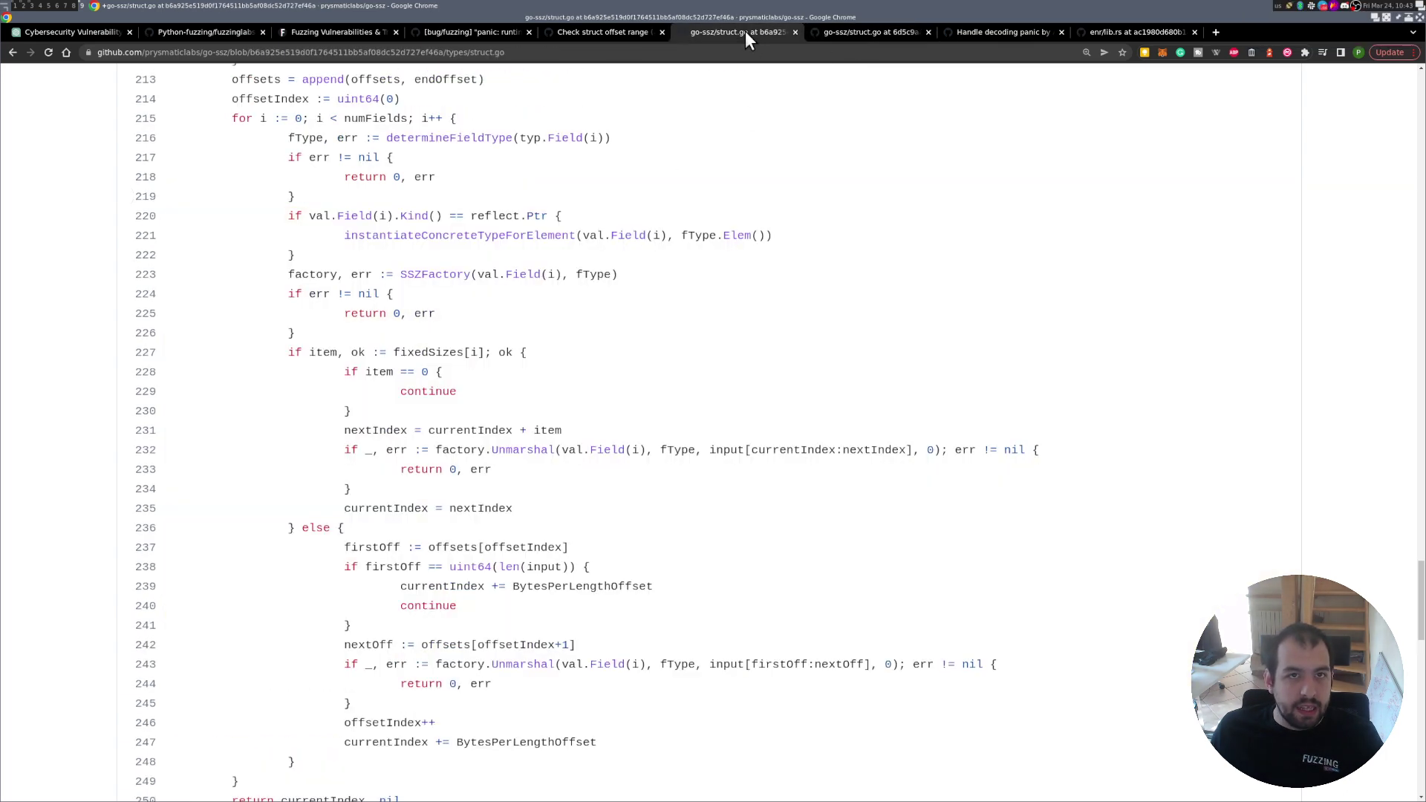
Return to the ChatGPT vulnerability research chat and highlight the bounds-check point and its offsetIndexCounter+BytesPerLengthOffset condition in the Go Unmarshal analysis
{"action": "left_click", "coordinate": [50, 33]}
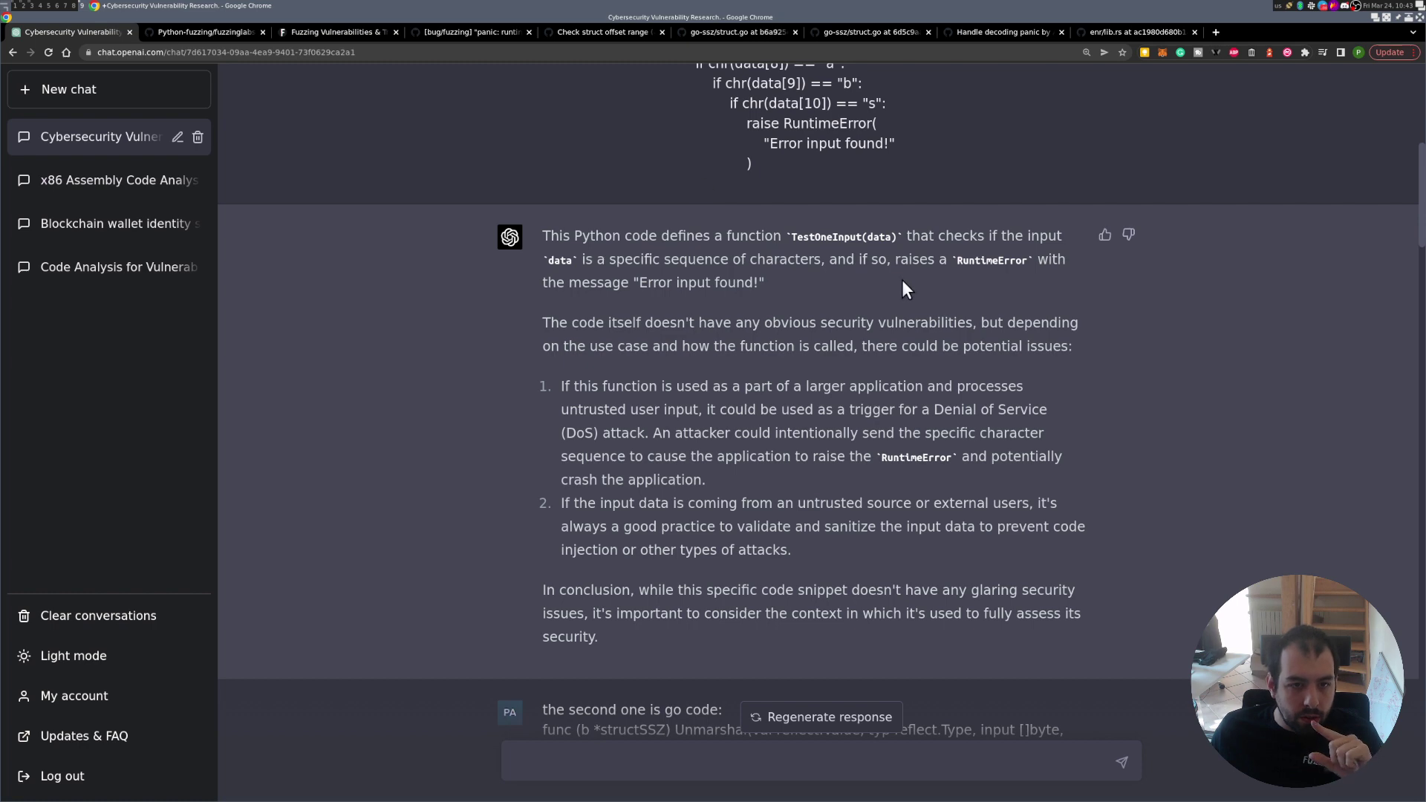
{"action": "left_click_drag", "start_coordinate": [1421, 176], "coordinate": [1404, 567]}
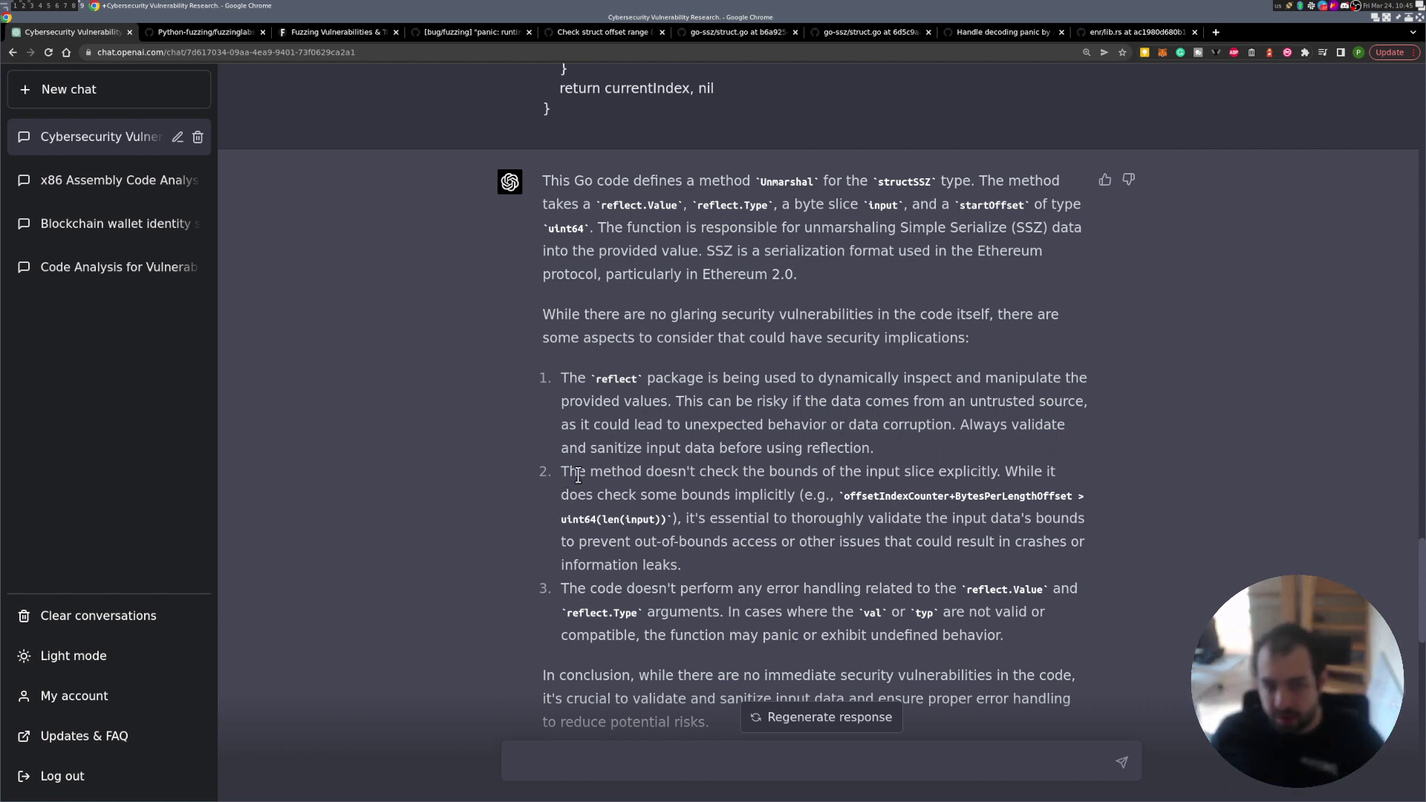
{"action": "left_click_drag", "start_coordinate": [562, 473], "coordinate": [732, 578]}
{"action": "left_click", "coordinate": [732, 578]}
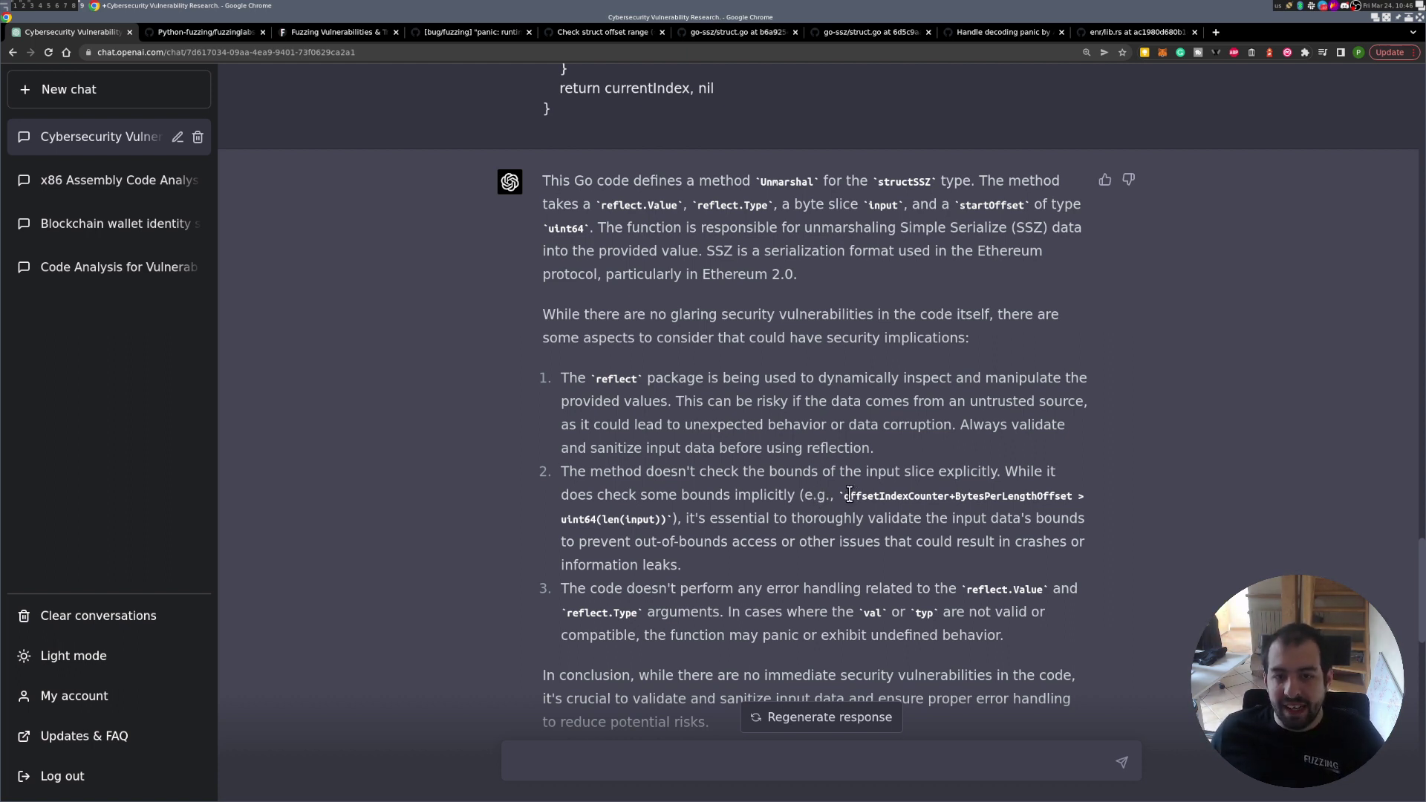
{"action": "left_click_drag", "start_coordinate": [844, 496], "coordinate": [666, 519]}
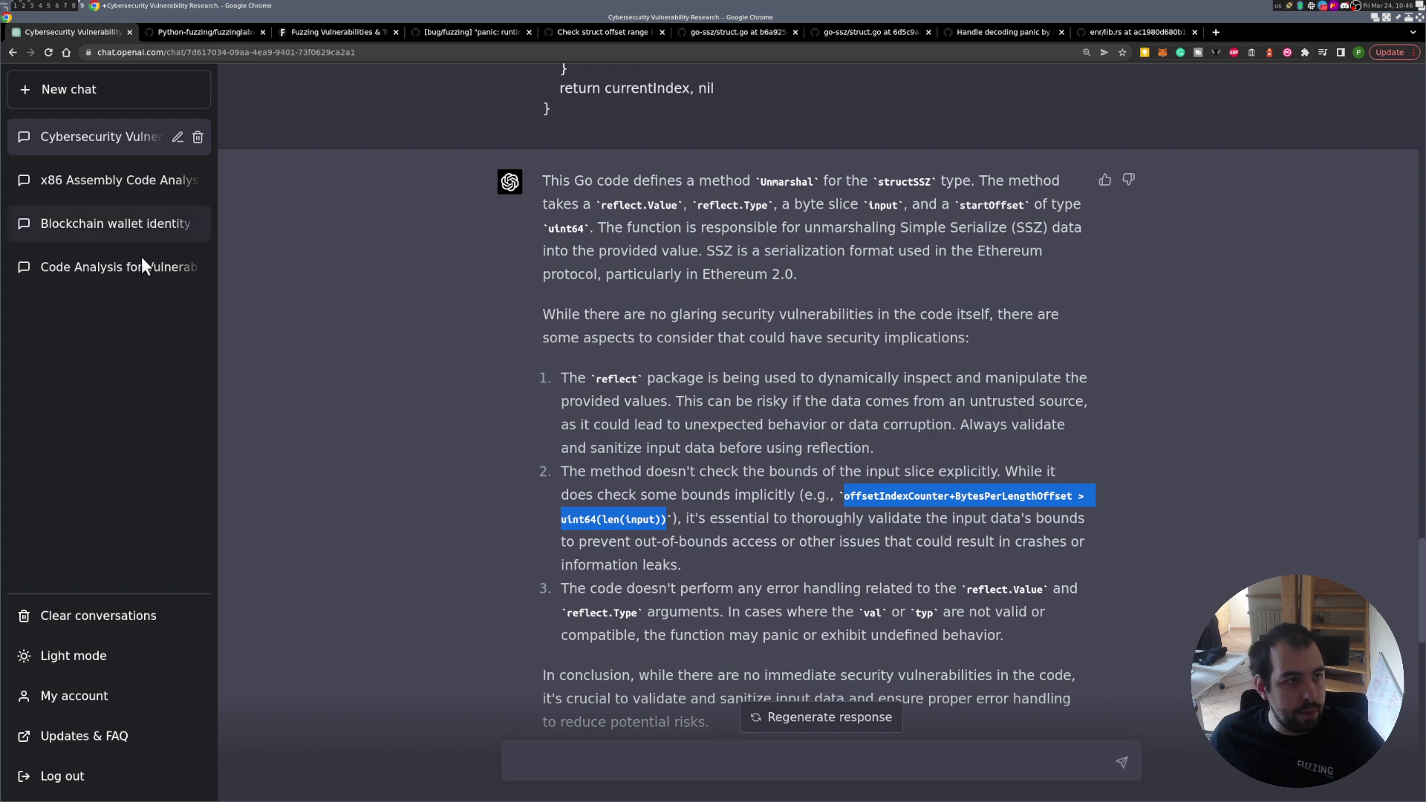
Open the Code Analysis for Vulnerabilities chat and go back from the Java analysis to the answer locating the Go out-of-bounds vulnerability
{"action": "left_click", "coordinate": [112, 268]}
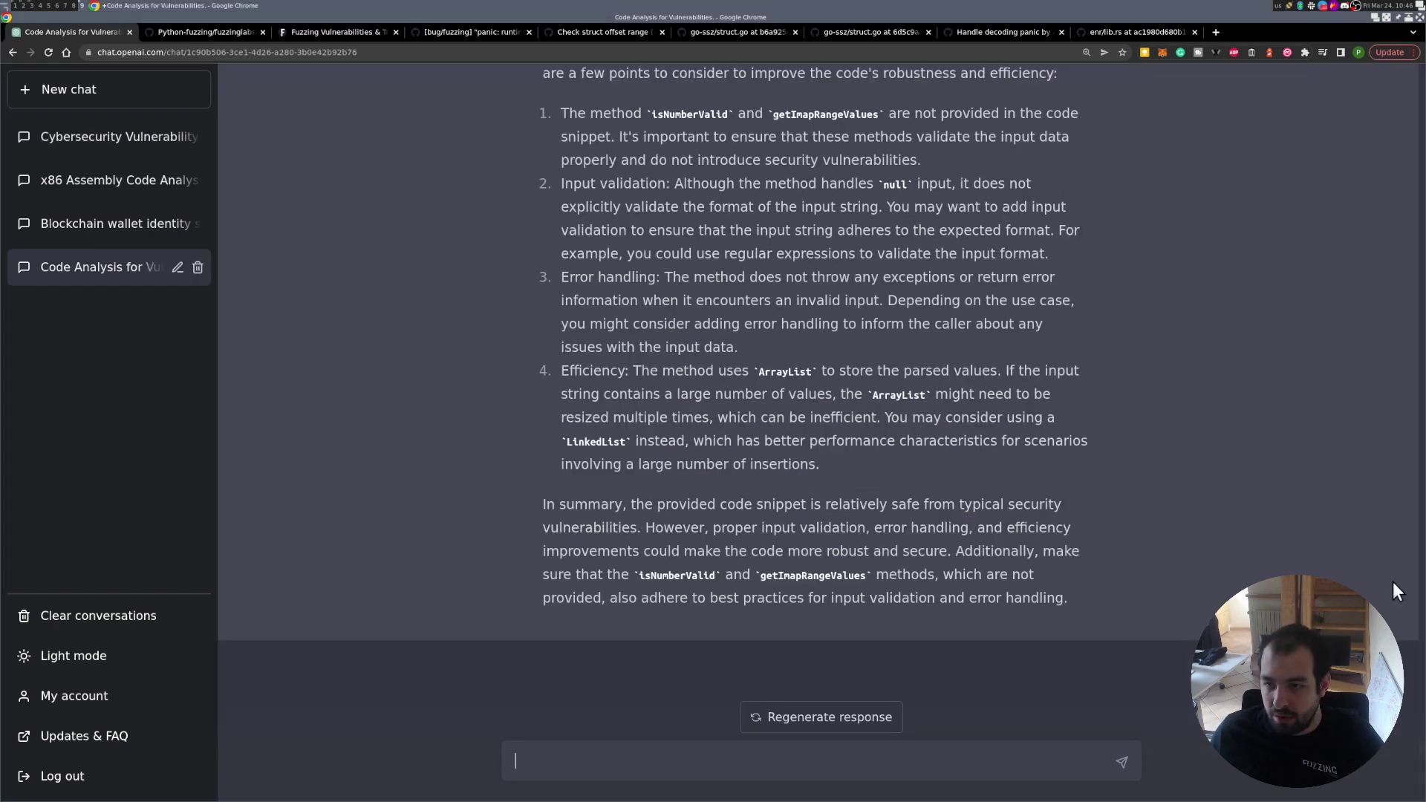
{"action": "scroll", "coordinate": [1146, 557], "scroll_direction": "up", "scroll_amount": 3}
{"action": "scroll", "coordinate": [1146, 557], "scroll_direction": "up", "scroll_amount": 3}
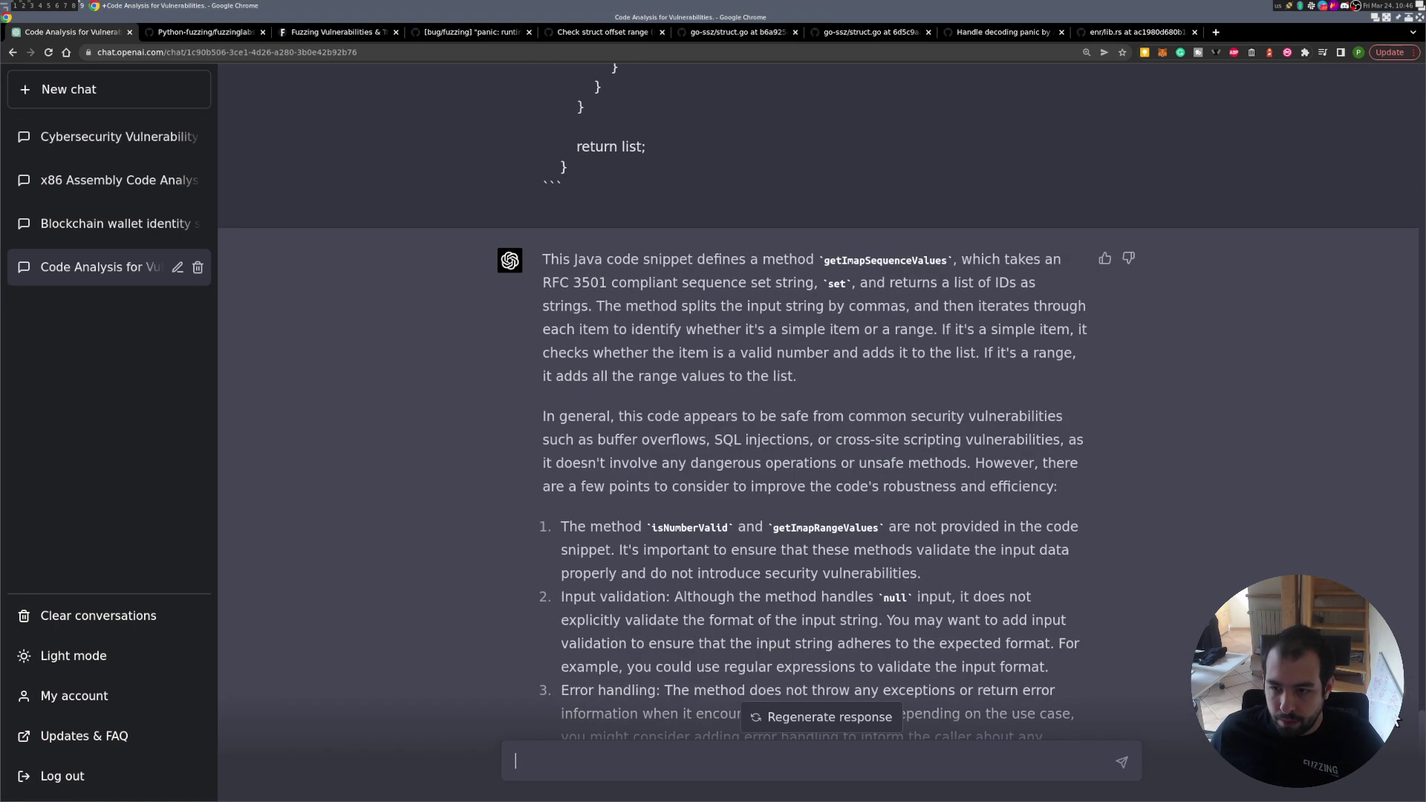
{"action": "left_click_drag", "start_coordinate": [1423, 735], "coordinate": [1406, 568]}
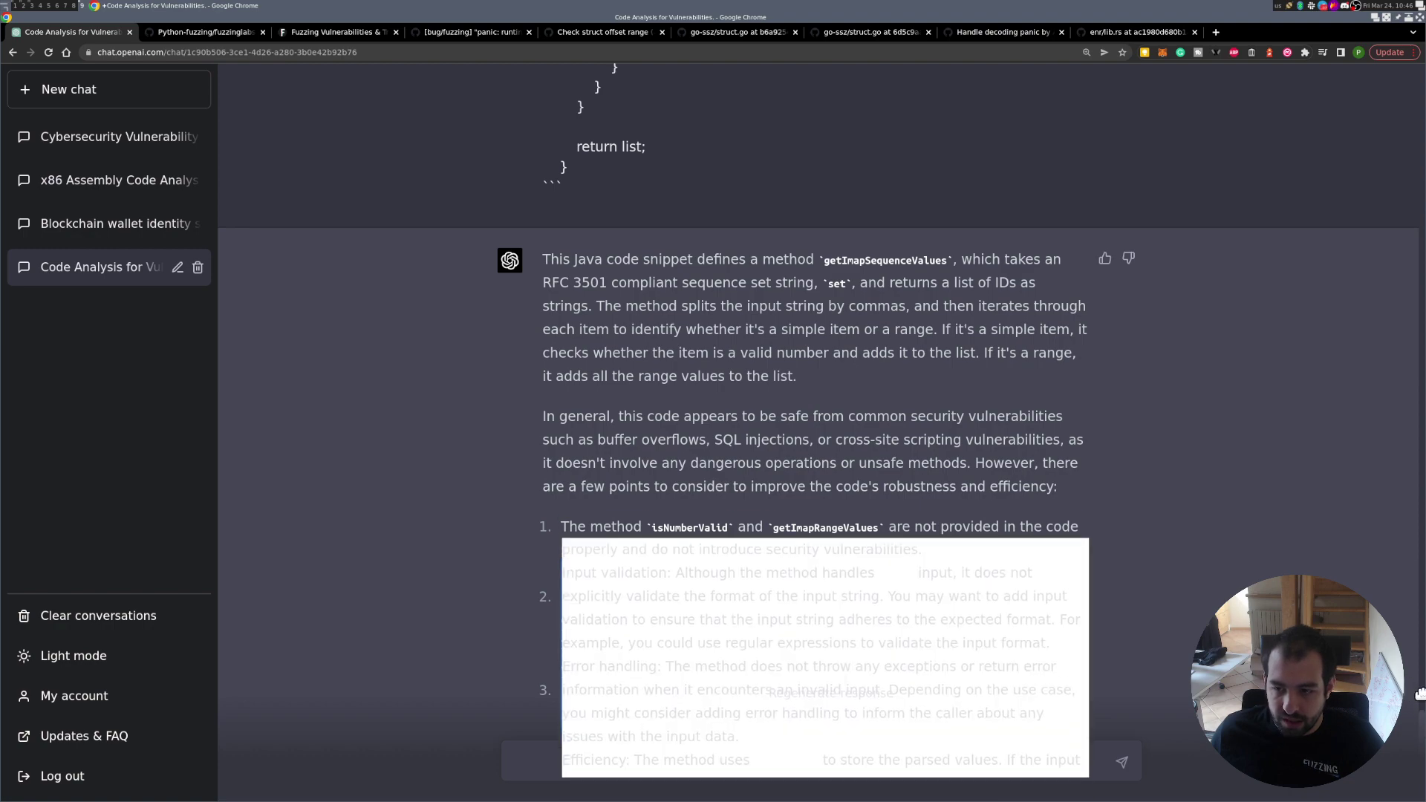
{"action": "scroll", "coordinate": [817, 401], "scroll_direction": "up", "scroll_amount": 18}
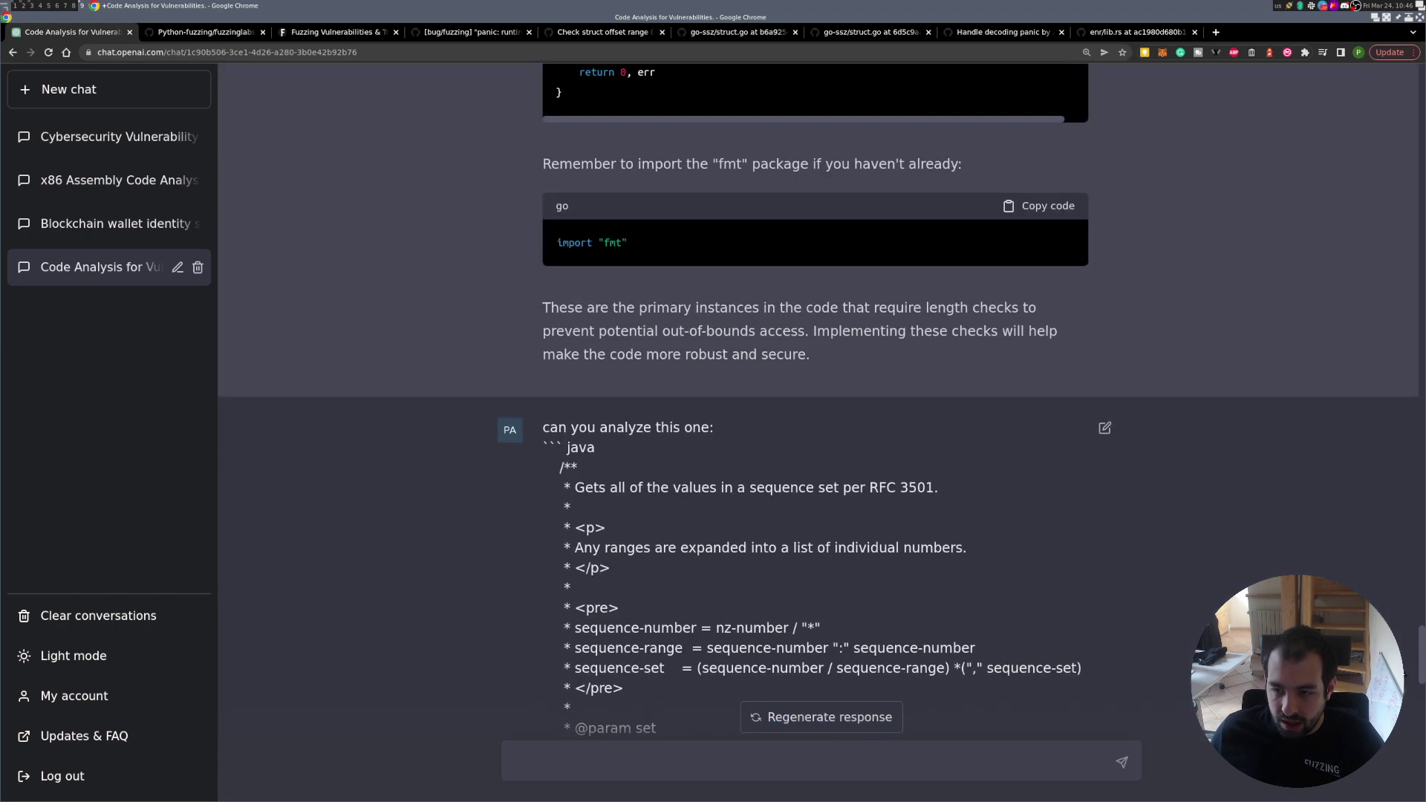
{"action": "scroll", "coordinate": [1067, 653], "scroll_direction": "up", "scroll_amount": 15}
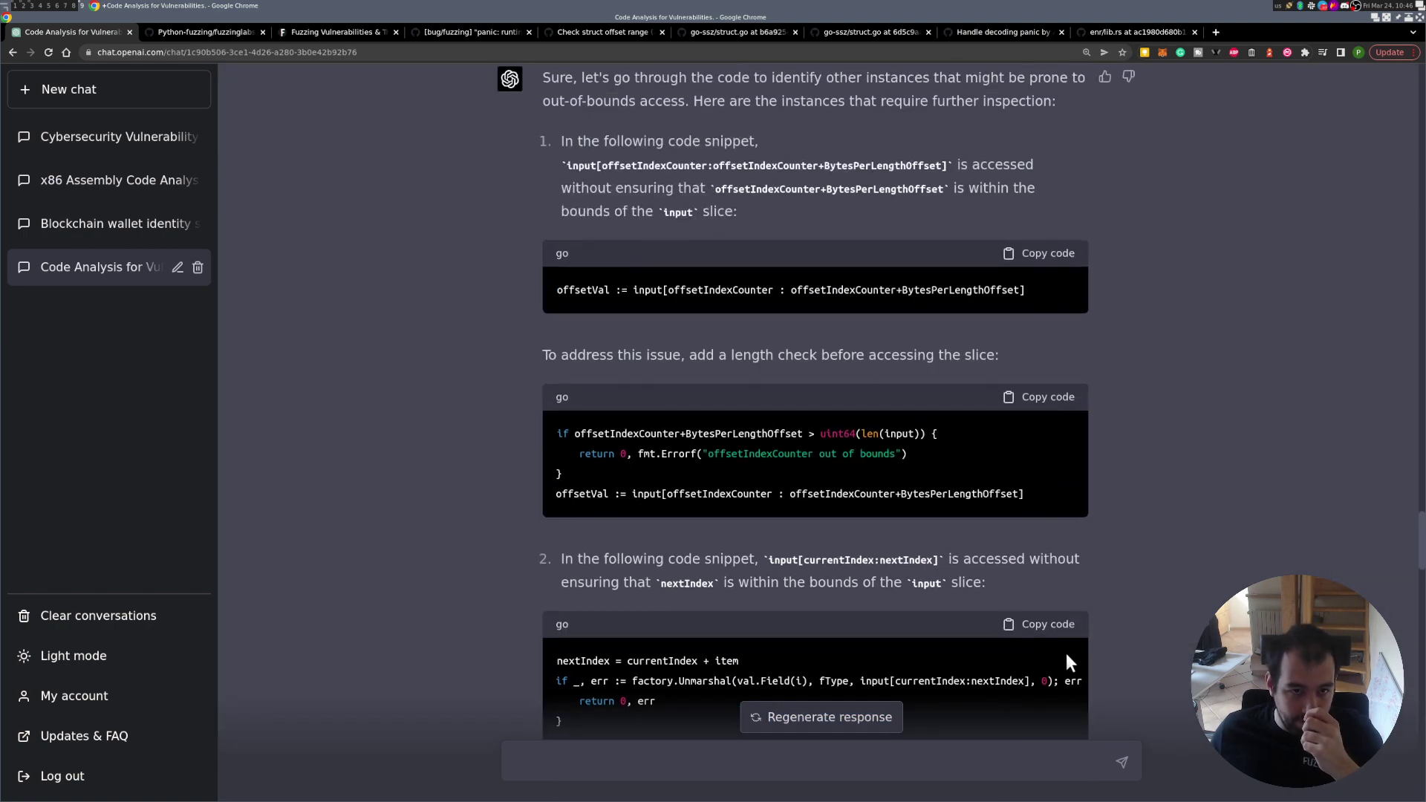
{"action": "scroll", "coordinate": [1067, 653], "scroll_direction": "up", "scroll_amount": 2}
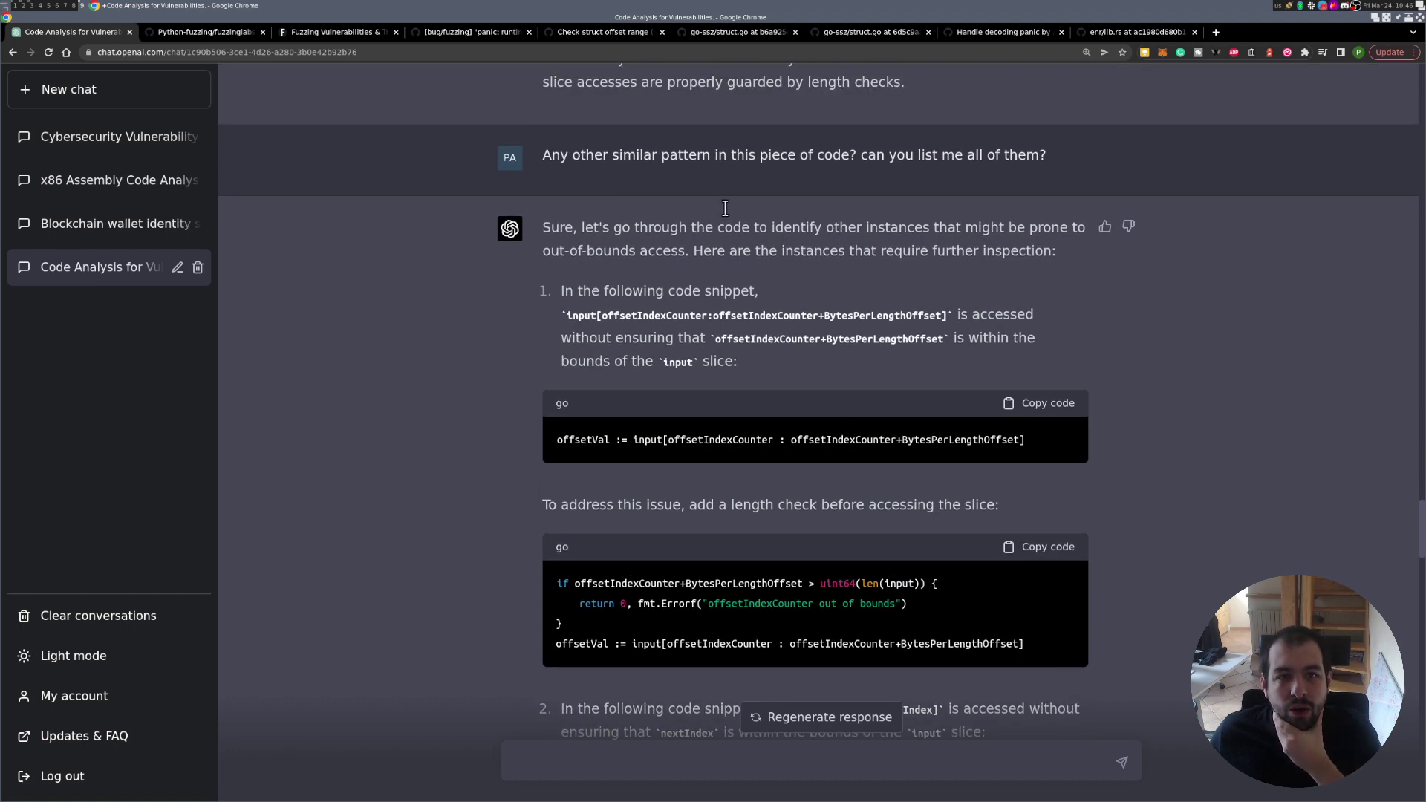
{"action": "scroll", "coordinate": [606, 193], "scroll_direction": "up", "scroll_amount": 5}
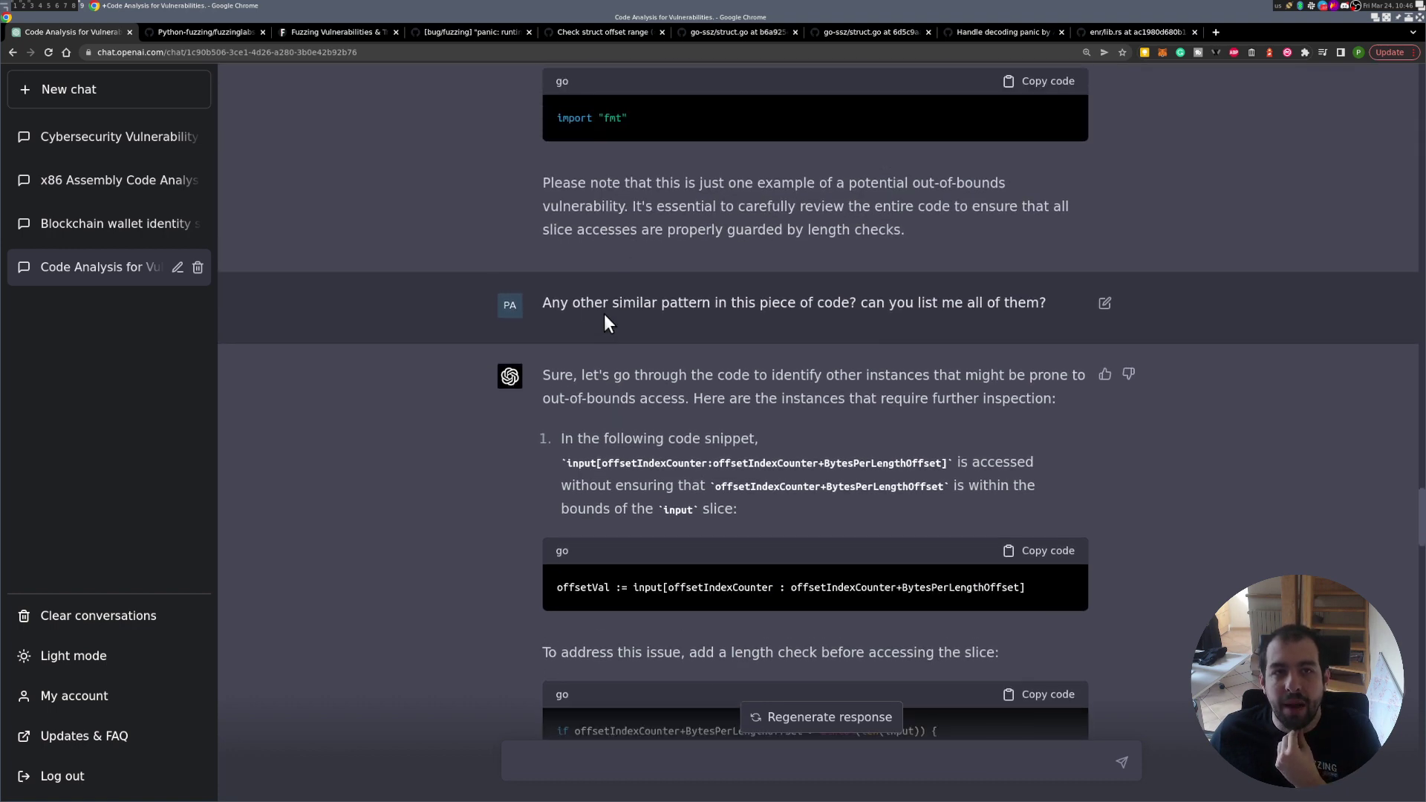
{"action": "scroll", "coordinate": [608, 315], "scroll_direction": "up", "scroll_amount": 5}
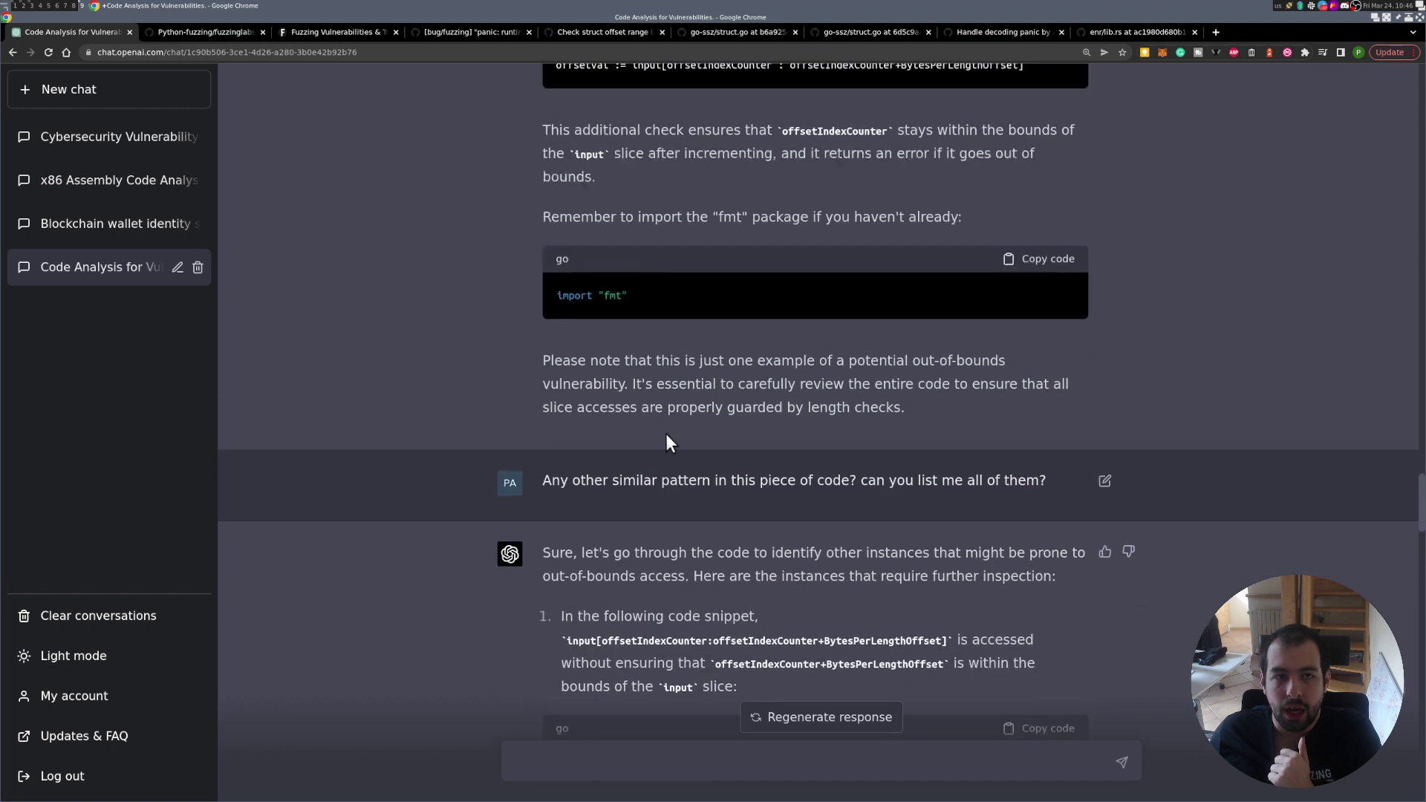
{"action": "scroll", "coordinate": [667, 440], "scroll_direction": "up", "scroll_amount": 2}
{"action": "scroll", "coordinate": [688, 315], "scroll_direction": "up", "scroll_amount": 2}
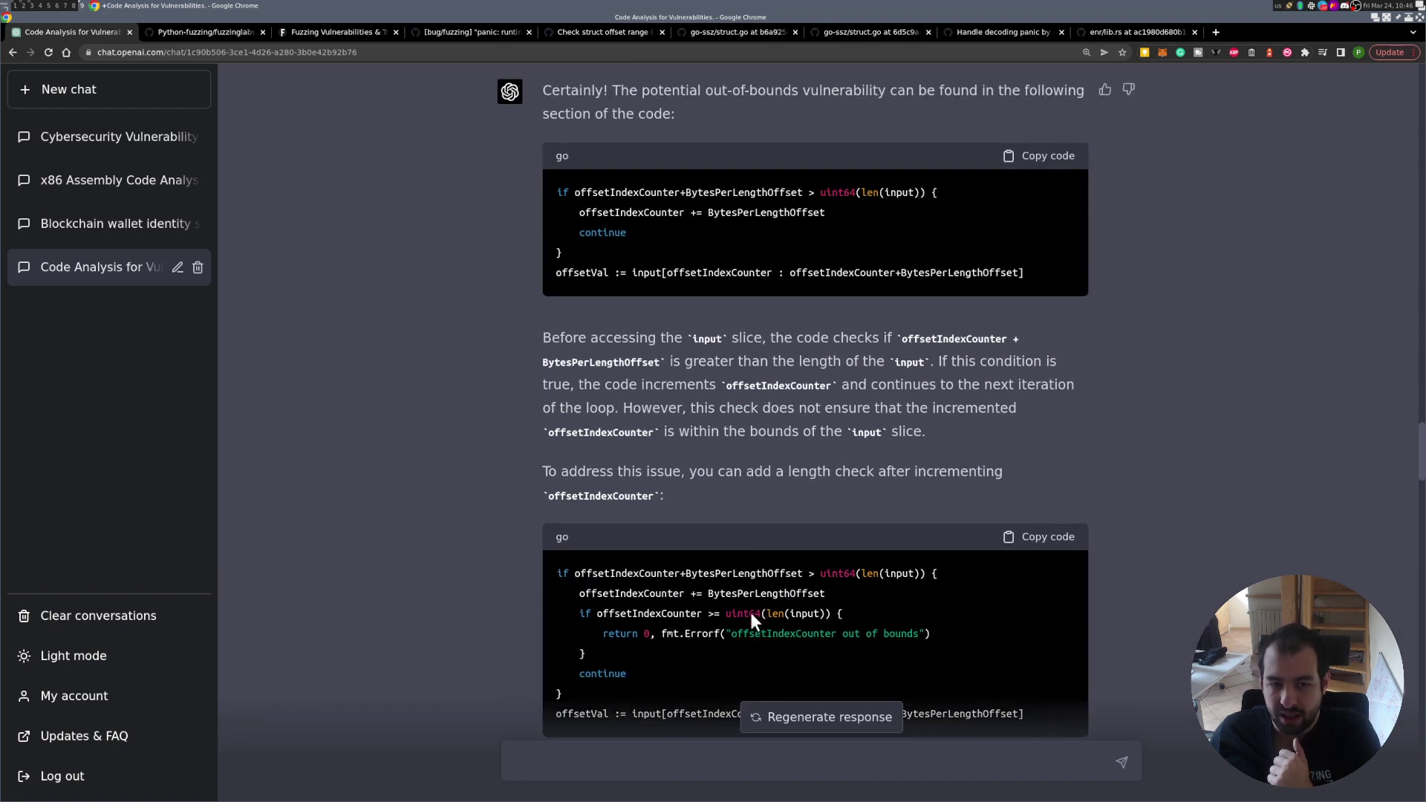
Examine the answer listing similar out-of-bounds patterns, highlighting the offsetVal assignment and the firstOff/nextOff snippet
{"action": "scroll", "coordinate": [719, 555], "scroll_direction": "down", "scroll_amount": 3}
{"action": "scroll", "coordinate": [719, 554], "scroll_direction": "down", "scroll_amount": 9}
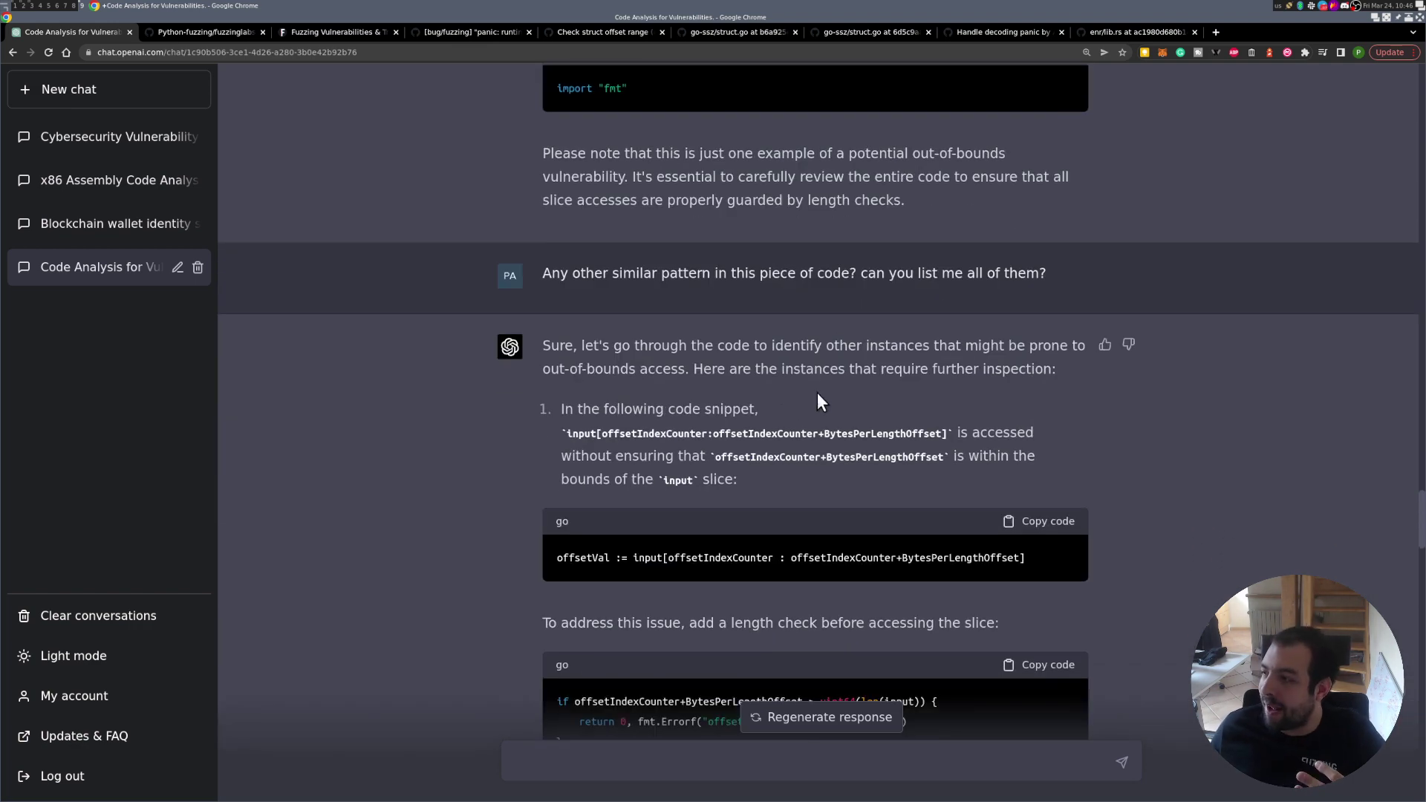
{"action": "scroll", "coordinate": [793, 350], "scroll_direction": "down", "scroll_amount": 2}
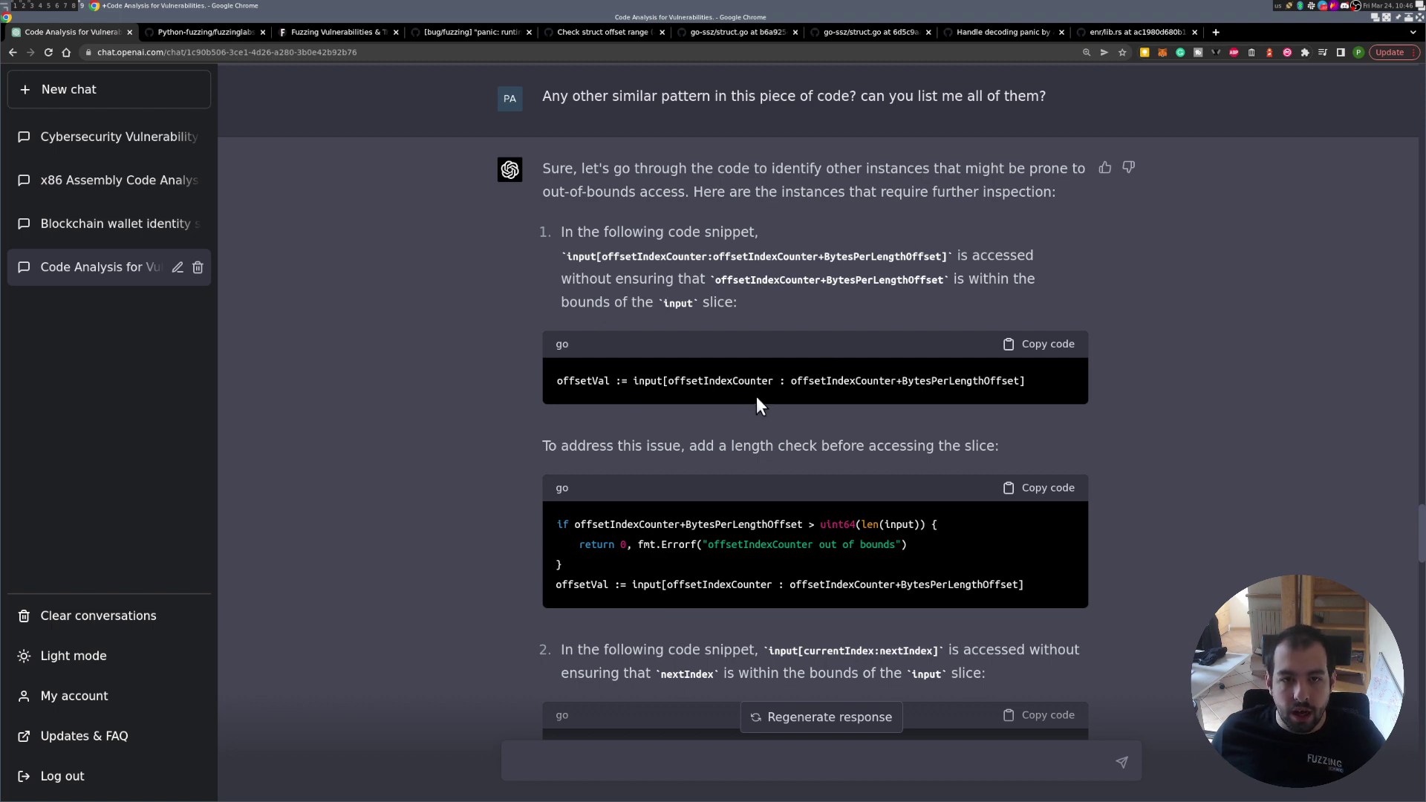
{"action": "left_click_drag", "start_coordinate": [608, 381], "coordinate": [1029, 382]}
{"action": "left_click", "coordinate": [784, 446]}
{"action": "scroll", "coordinate": [784, 446], "scroll_direction": "down", "scroll_amount": 4}
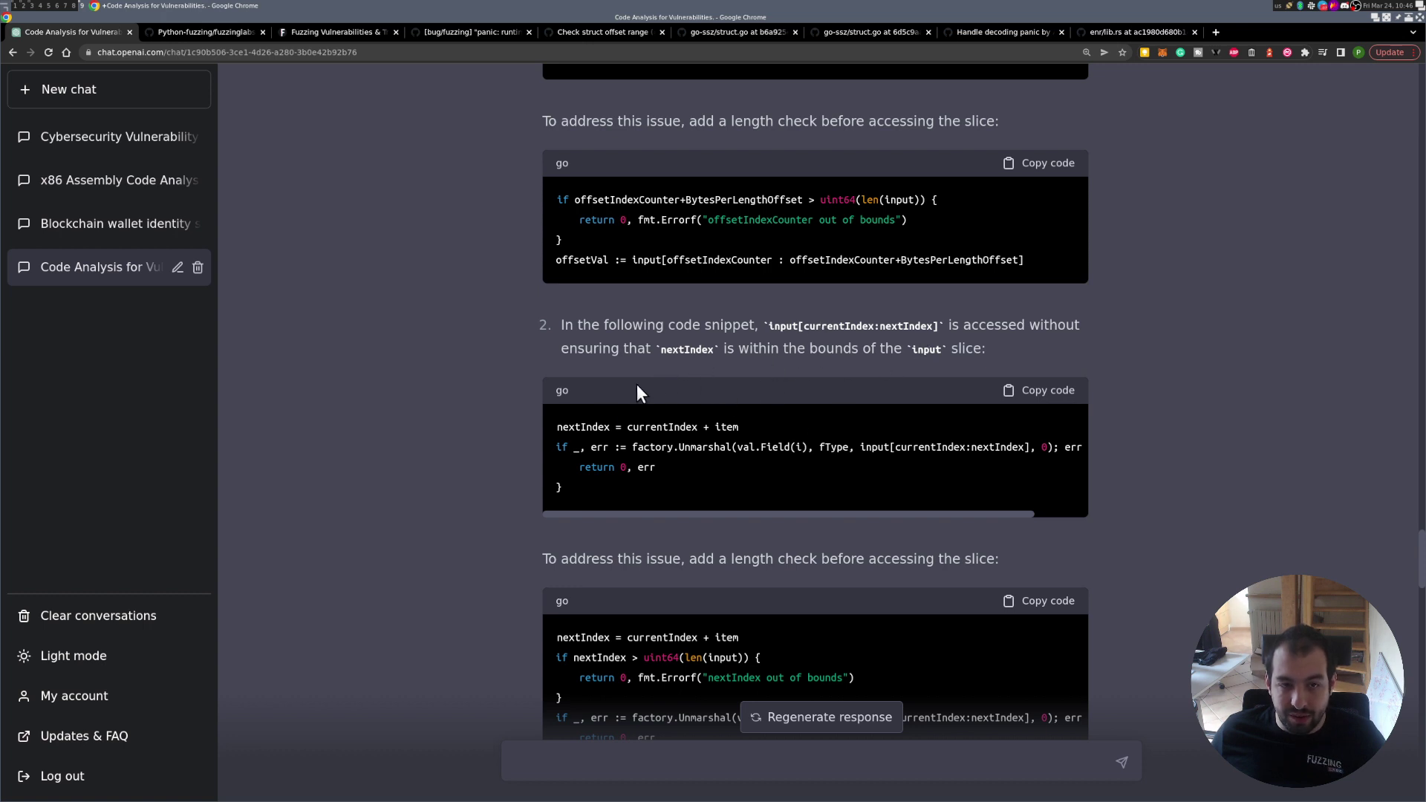
{"action": "scroll", "coordinate": [881, 454], "scroll_direction": "down", "scroll_amount": 5}
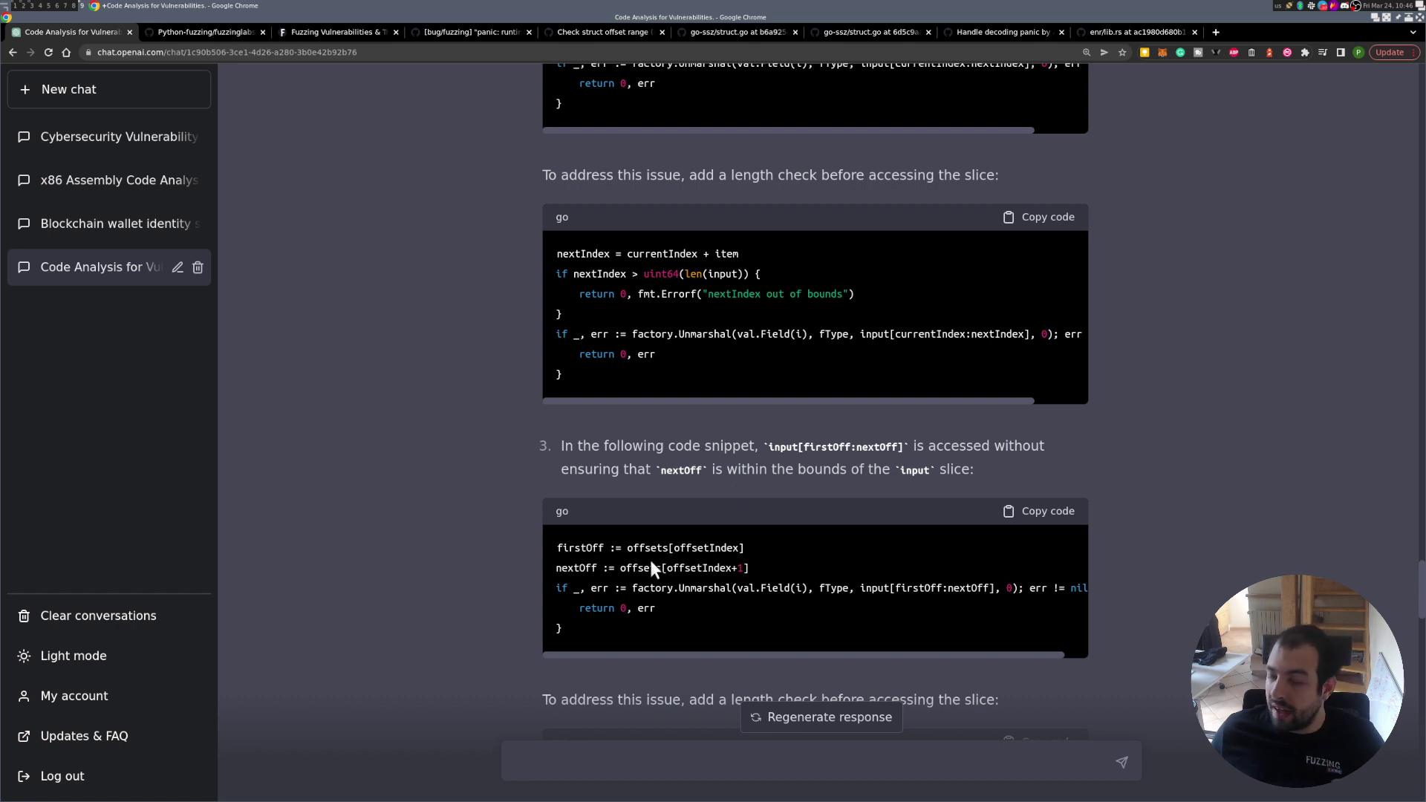
{"action": "left_click_drag", "start_coordinate": [624, 548], "coordinate": [760, 607]}
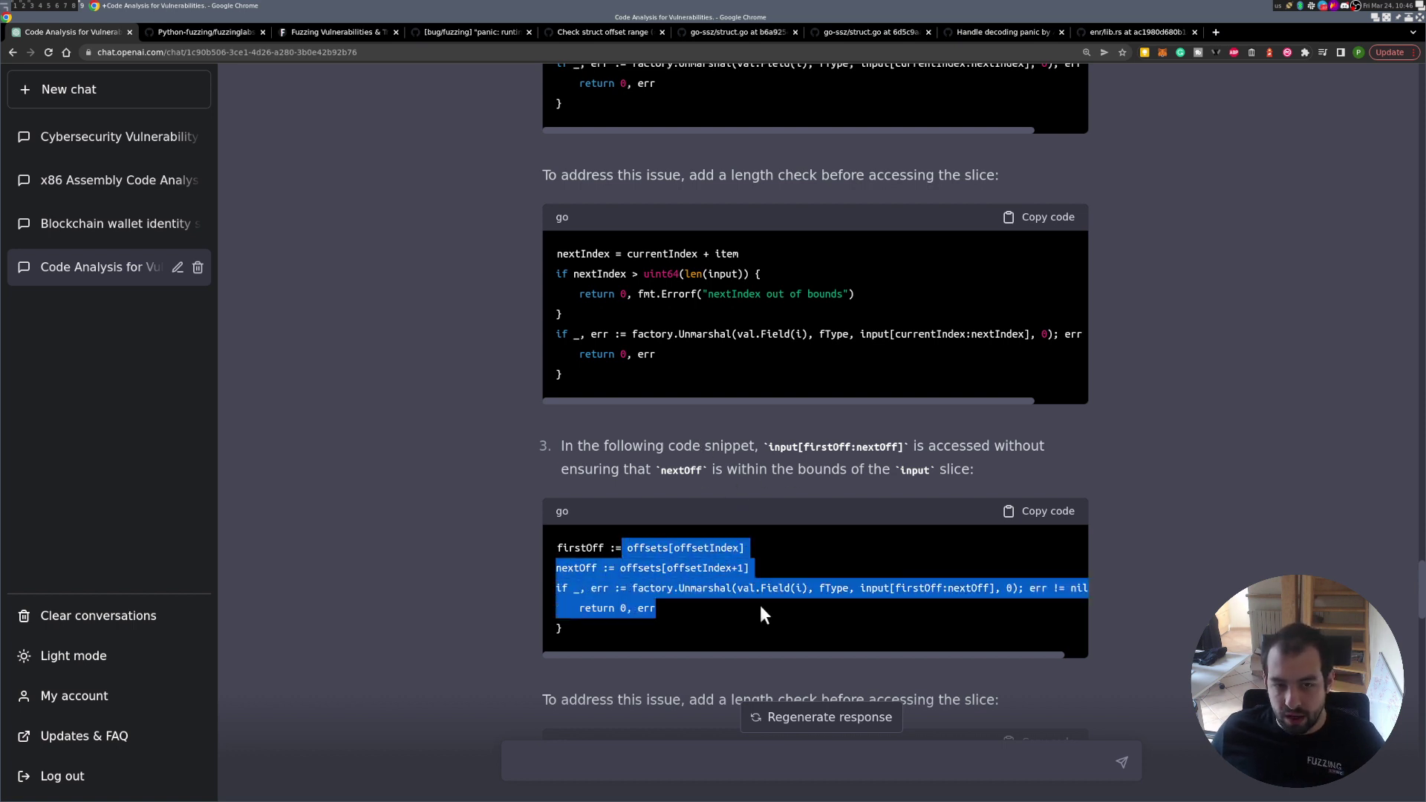
{"action": "left_click", "coordinate": [752, 603]}
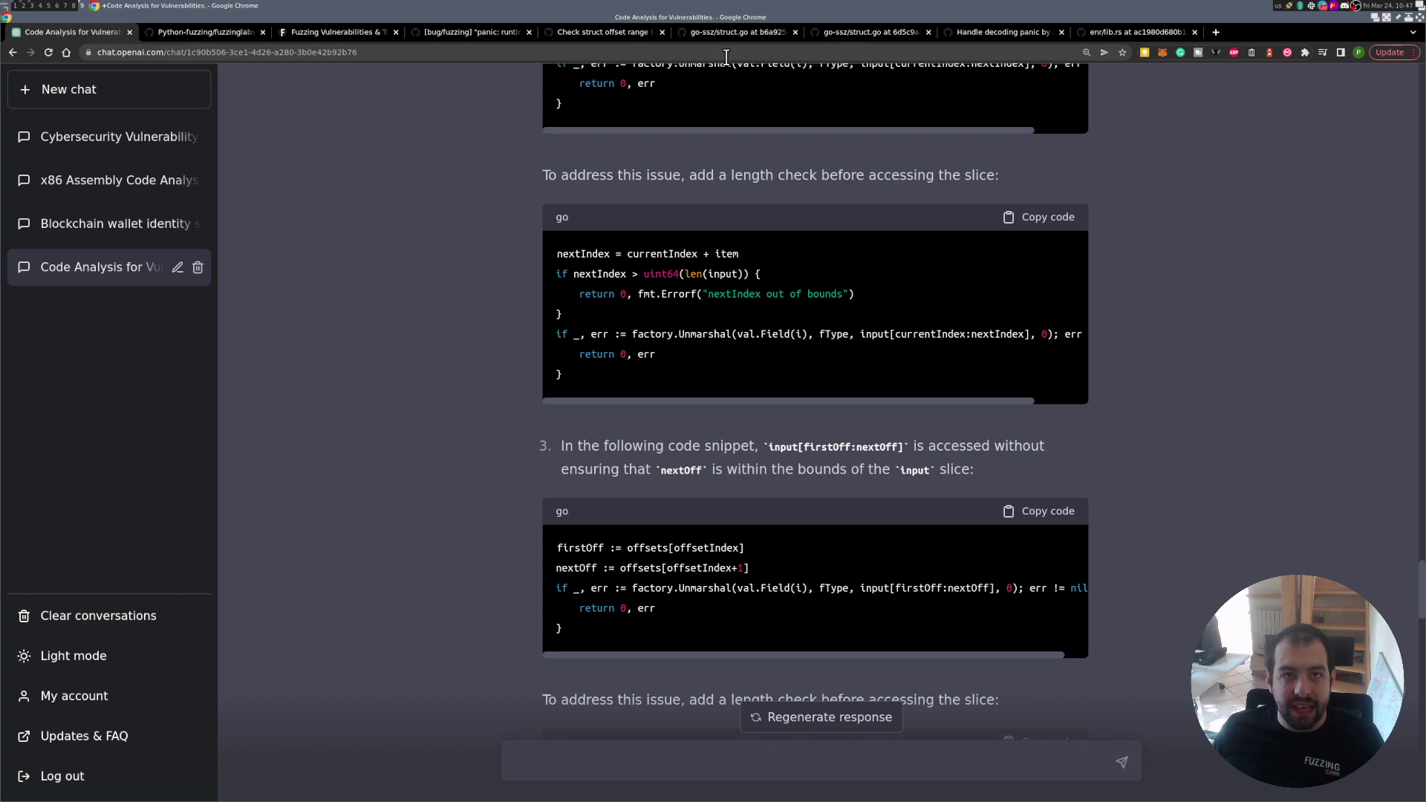
Revisit the go-ssz "Check struct offset range" commit and navigate back through the struct.go blame and source pages to prysm issue #6083
{"action": "left_click", "coordinate": [730, 33]}
{"action": "left_click", "coordinate": [609, 34]}
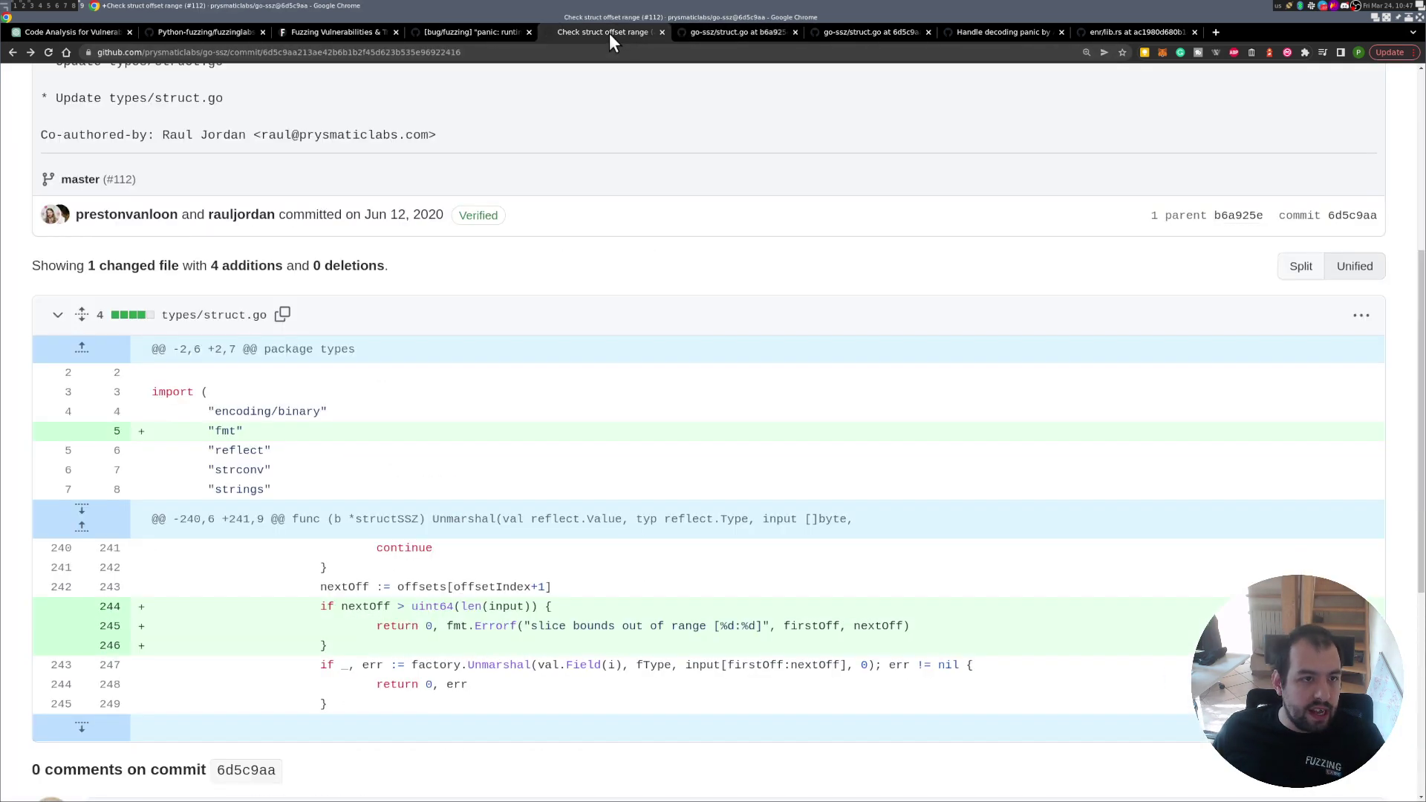
{"action": "scroll", "coordinate": [353, 423], "scroll_direction": "up", "scroll_amount": 5}
{"action": "scroll", "coordinate": [228, 304], "scroll_direction": "up", "scroll_amount": 1}
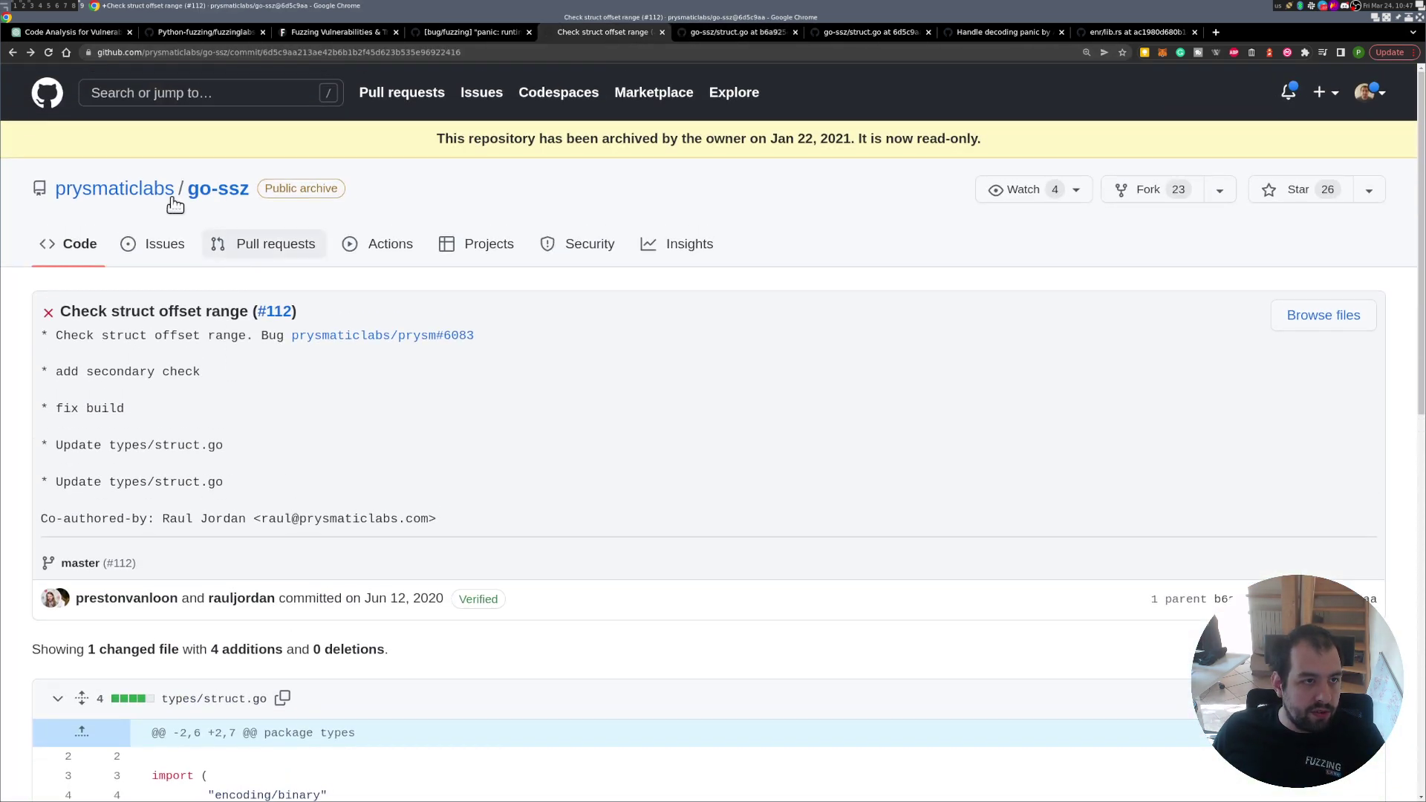
{"action": "left_click", "coordinate": [11, 53]}
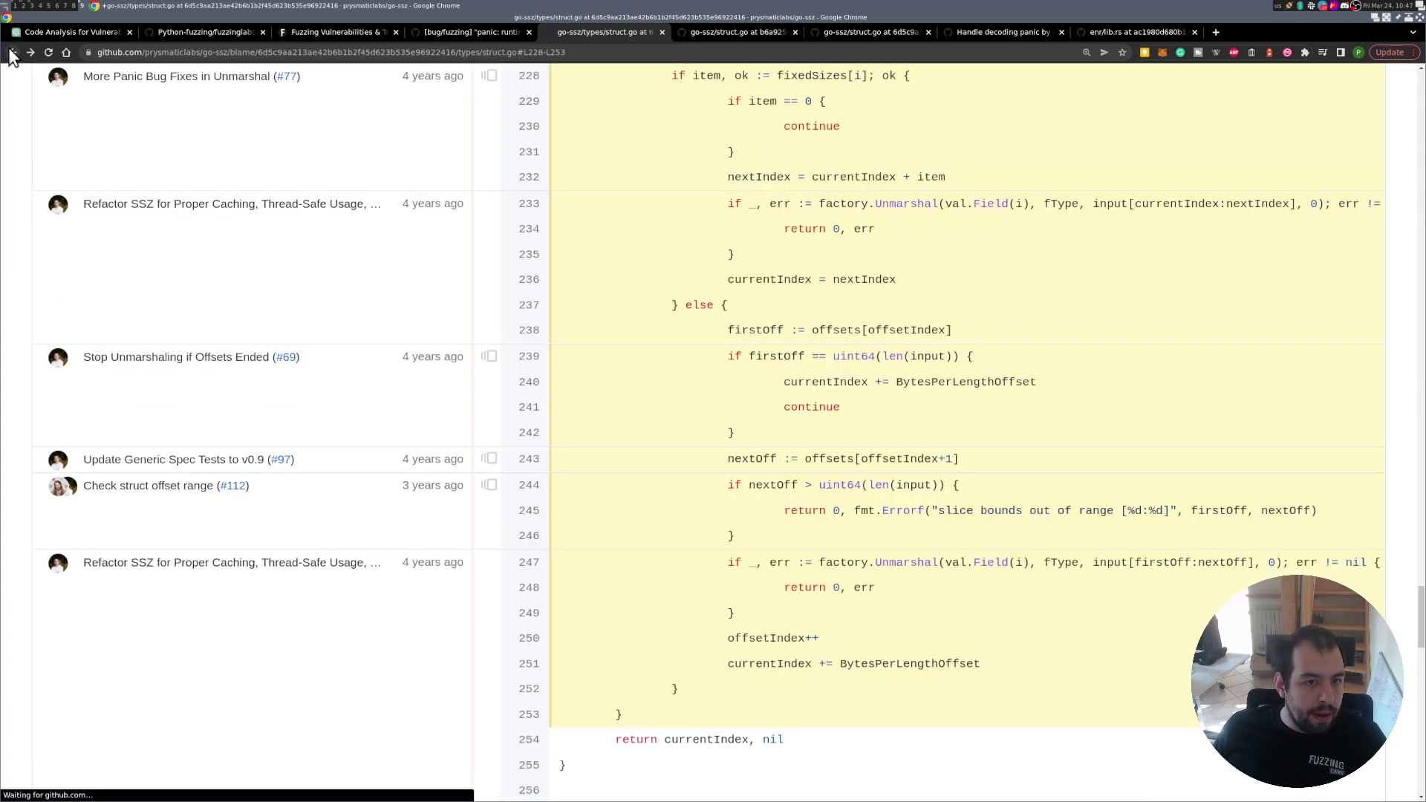
{"action": "left_click", "coordinate": [11, 53]}
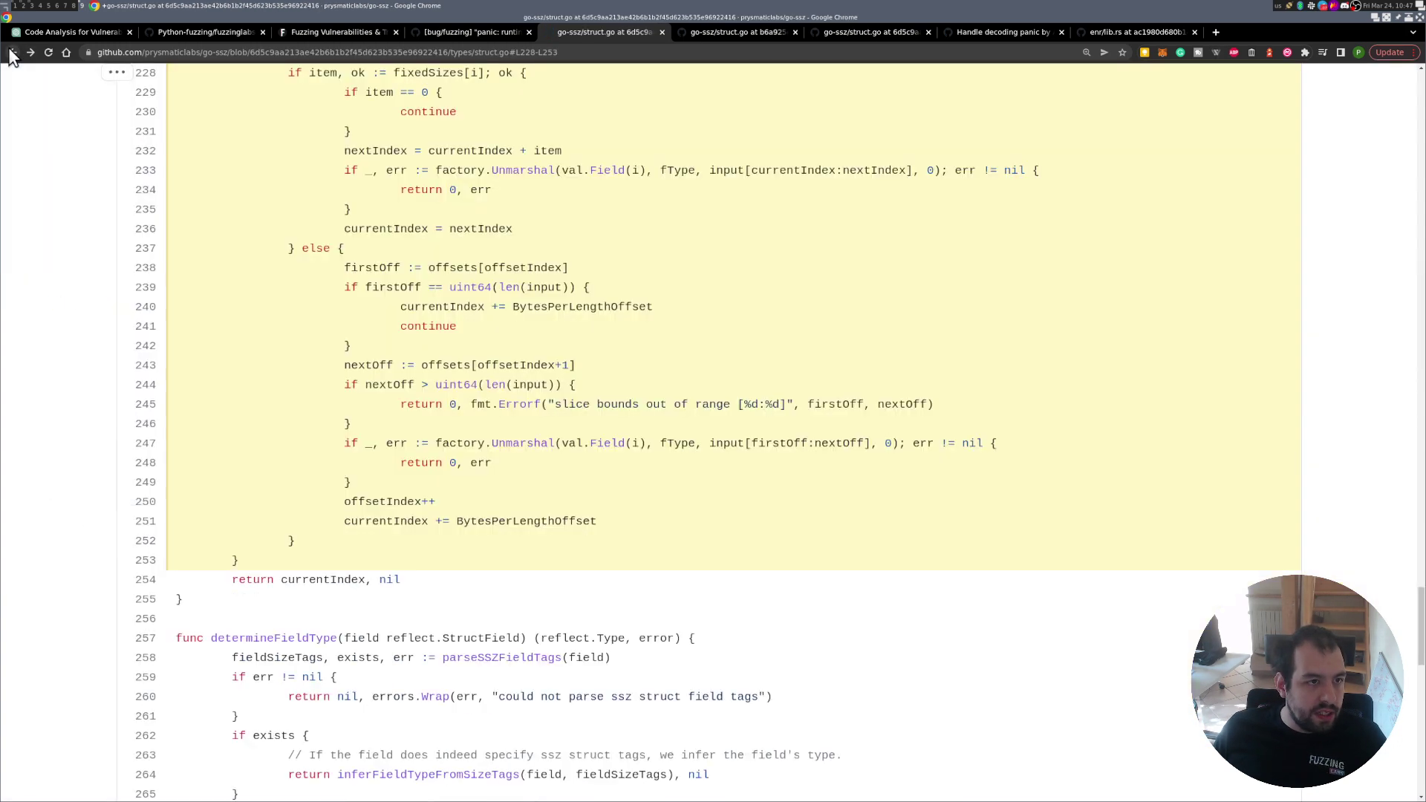
{"action": "left_click", "coordinate": [11, 53]}
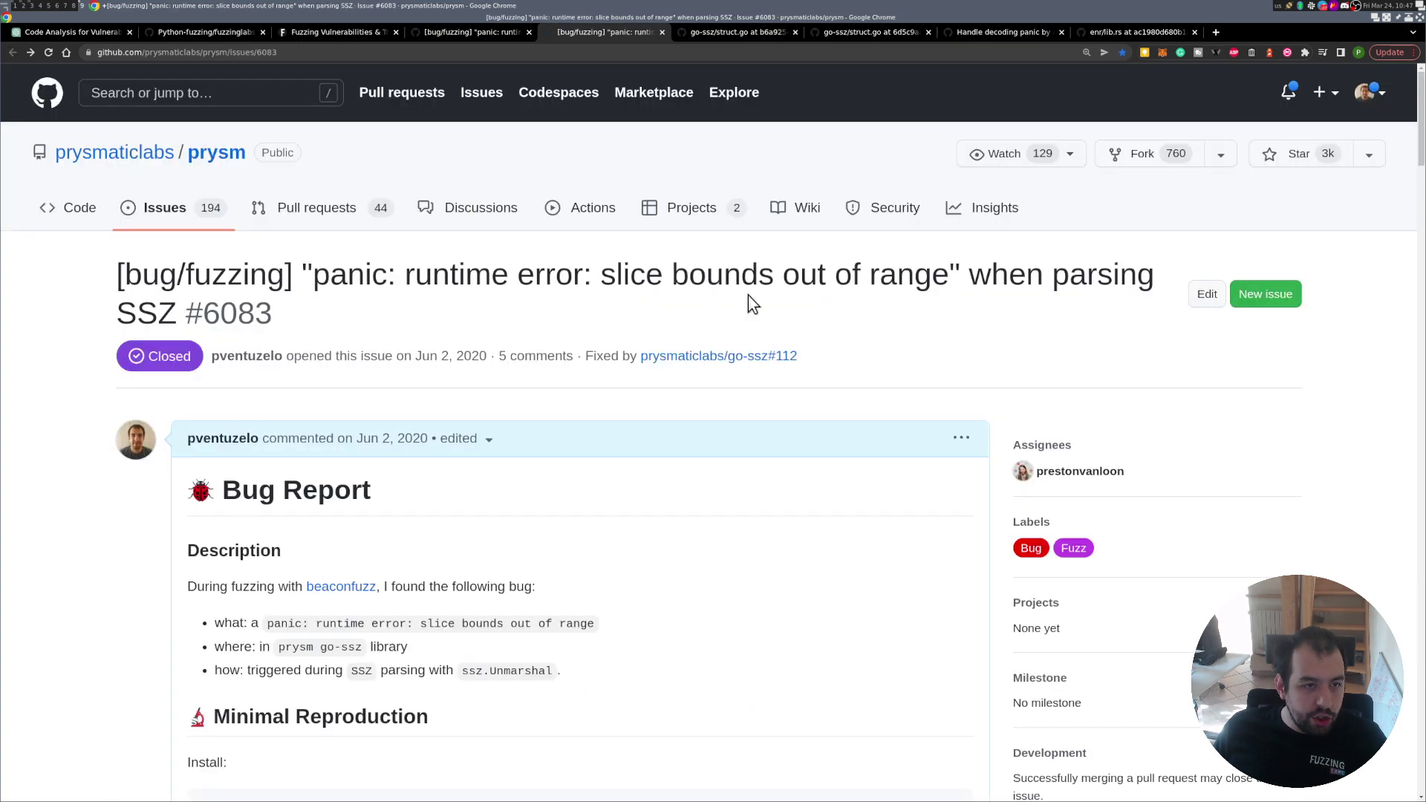
Read the issue #6083 discussion, focusing on the Sep 10, 2020 comment about the line 244 fix and its crash reproducer
{"action": "left_click_drag", "start_coordinate": [1421, 119], "coordinate": [1365, 395]}
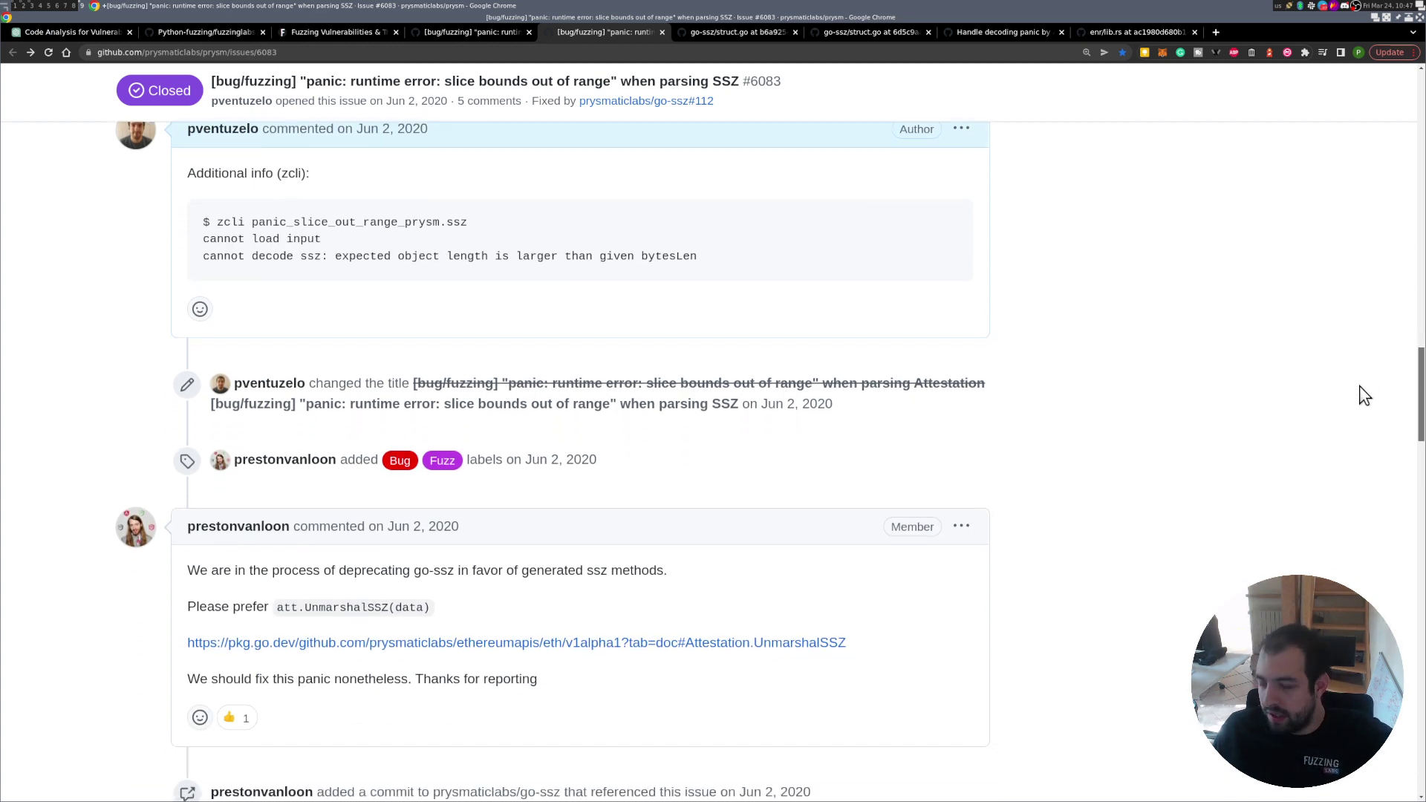
{"action": "scroll", "coordinate": [1354, 404], "scroll_direction": "down", "scroll_amount": 6}
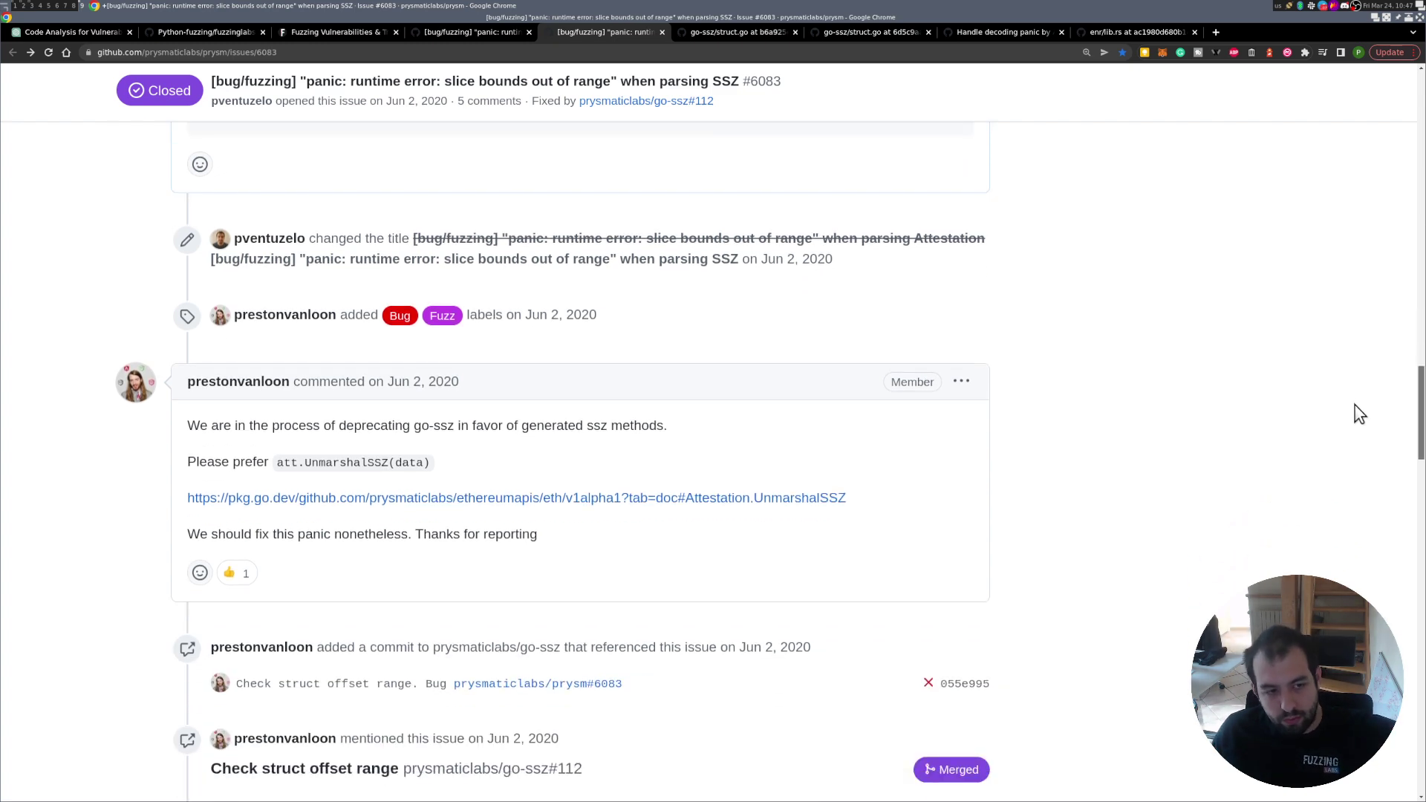
{"action": "scroll", "coordinate": [1349, 442], "scroll_direction": "down", "scroll_amount": 8}
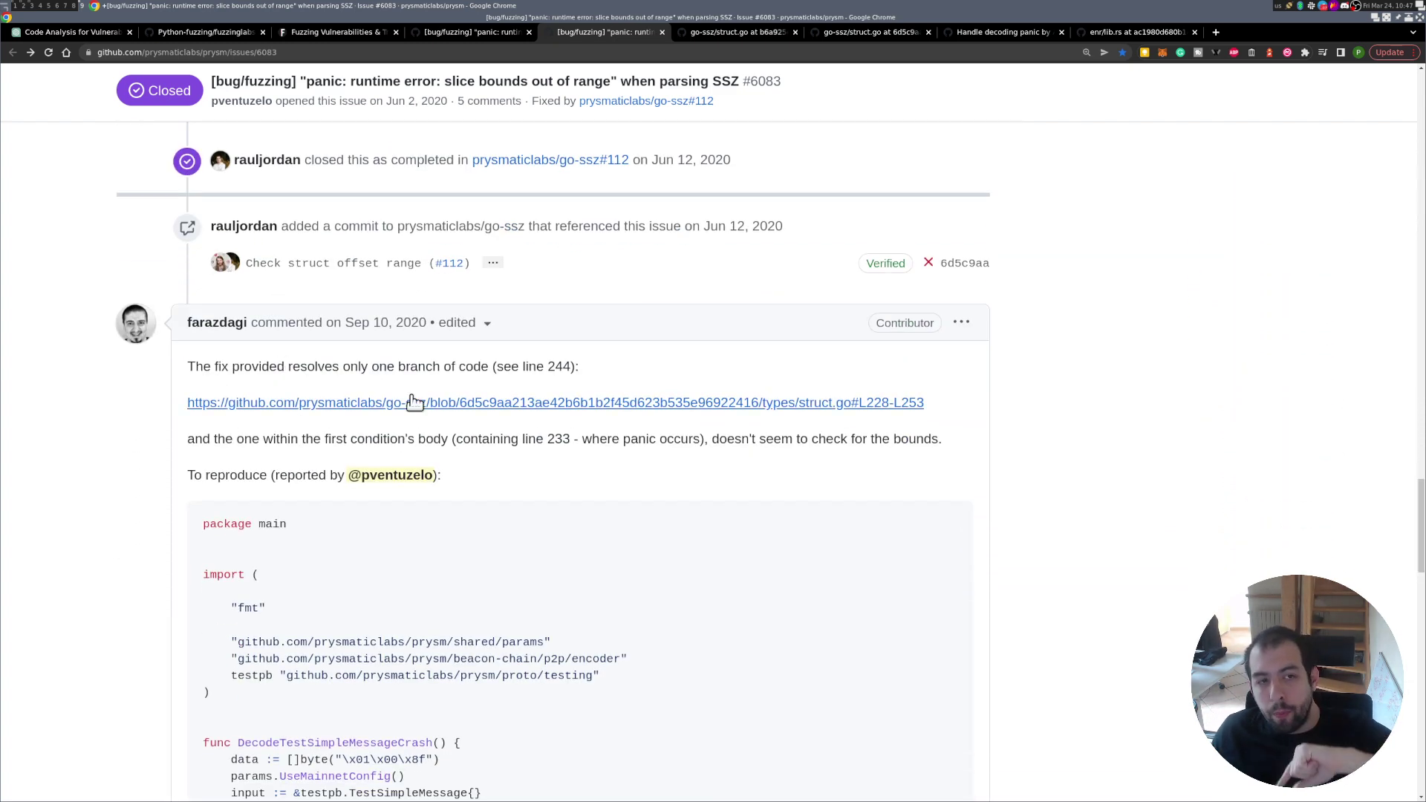
{"action": "mouse_move", "coordinate": [1417, 529]}
{"action": "left_mouse_down"}
{"action": "mouse_move", "coordinate": [1419, 431]}
{"action": "mouse_move", "coordinate": [1414, 548]}
{"action": "left_mouse_up"}
{"action": "scroll", "coordinate": [468, 531], "scroll_direction": "down", "scroll_amount": 2}
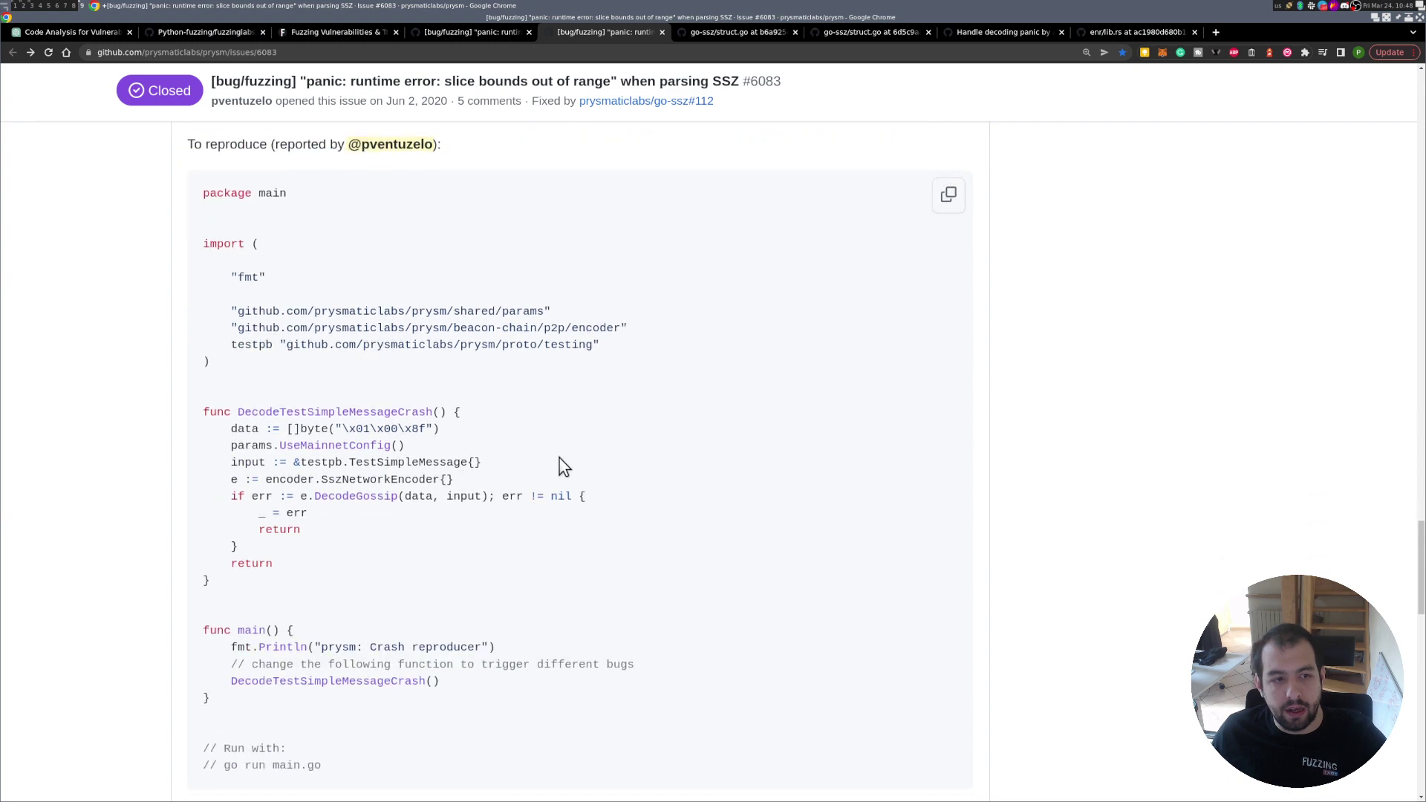
{"action": "left_click_drag", "start_coordinate": [1421, 544], "coordinate": [1421, 511]}
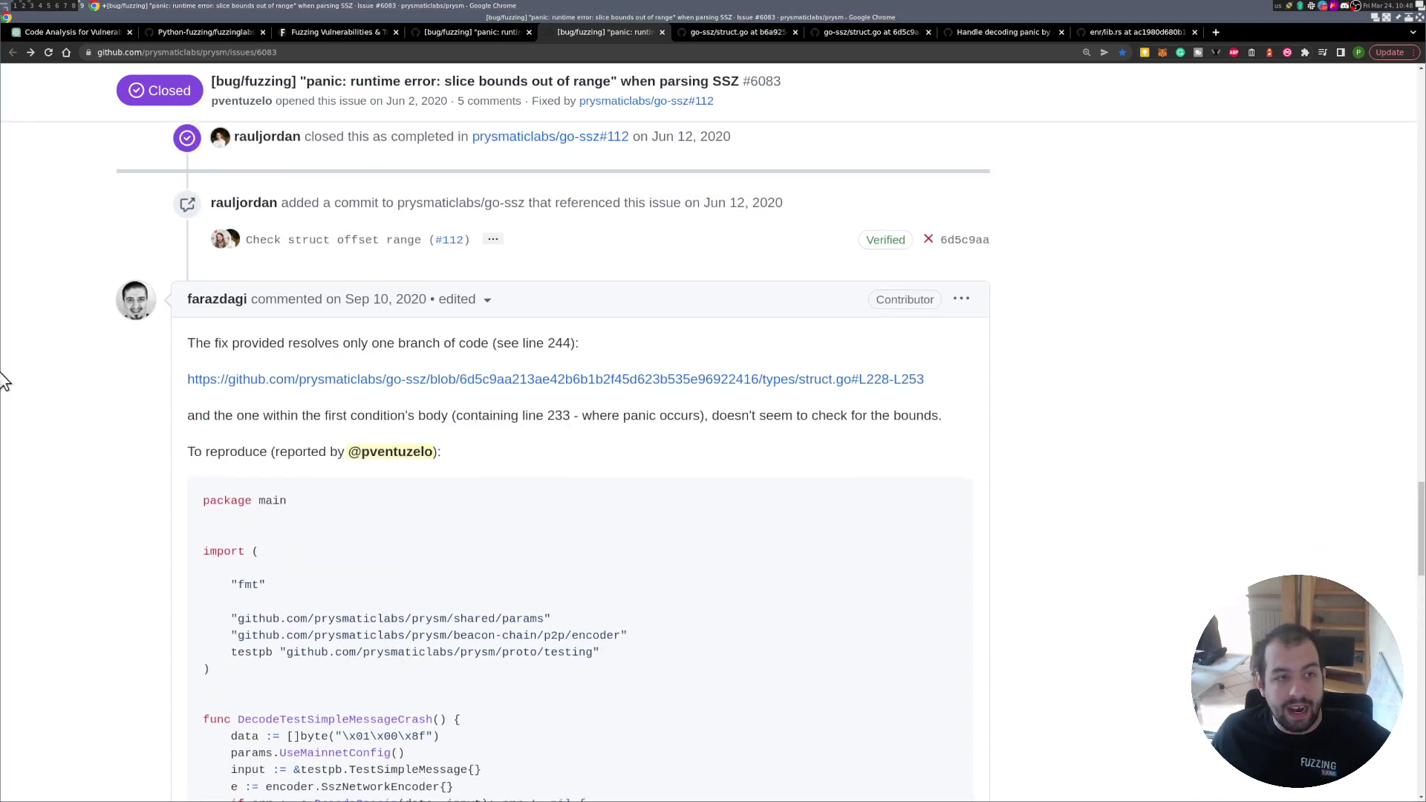
{"action": "mouse_move", "coordinate": [136, 303]}
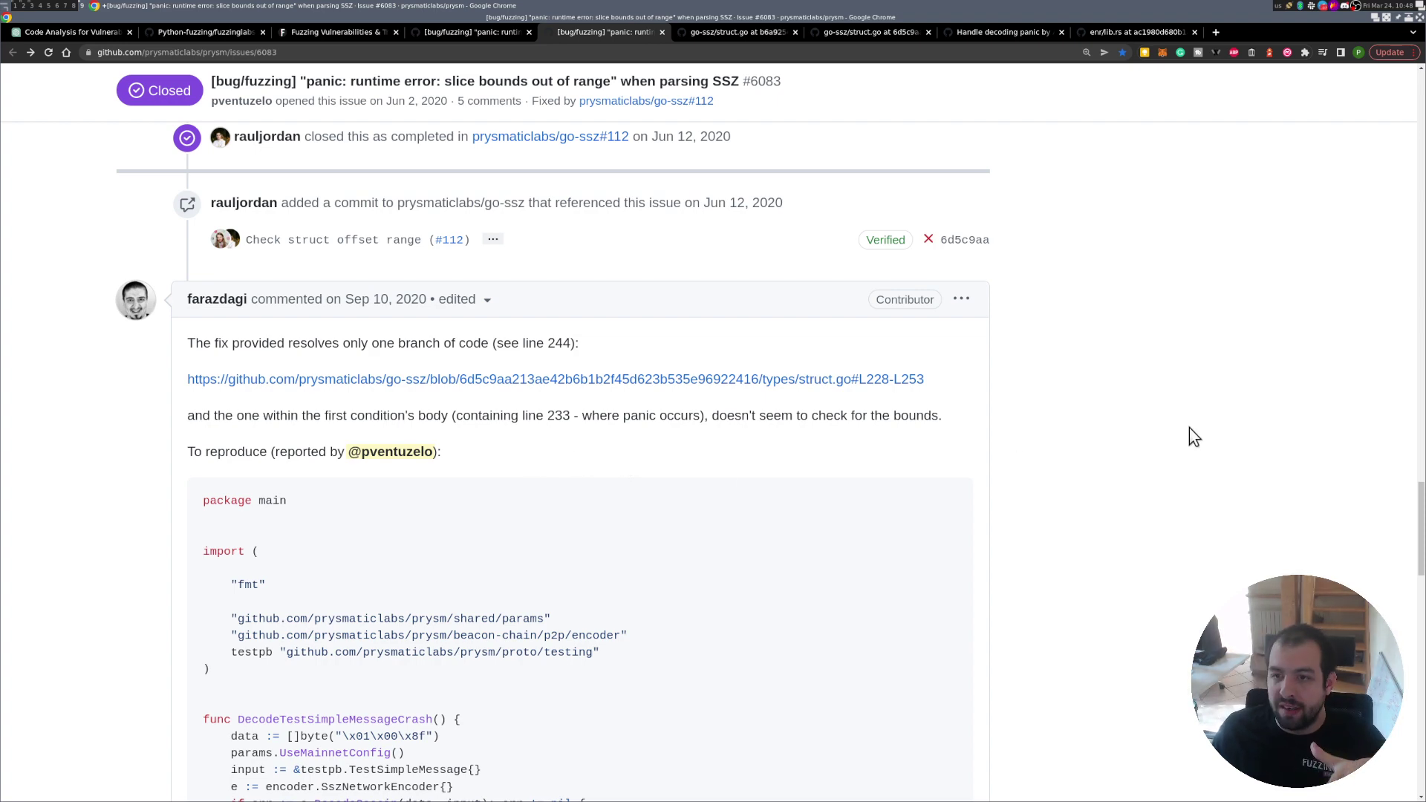
Open the comment's linked struct.go lines 228-253 and highlight the nextOff check, the nextIndex Unmarshal block on lines 232-235 and the nextIndex variable
{"action": "mouse_move", "coordinate": [1419, 512]}
{"action": "left_mouse_down"}
{"action": "mouse_move", "coordinate": [1409, 618]}
{"action": "mouse_move", "coordinate": [1411, 525]}
{"action": "left_mouse_up"}
{"action": "left_click", "coordinate": [386, 273]}
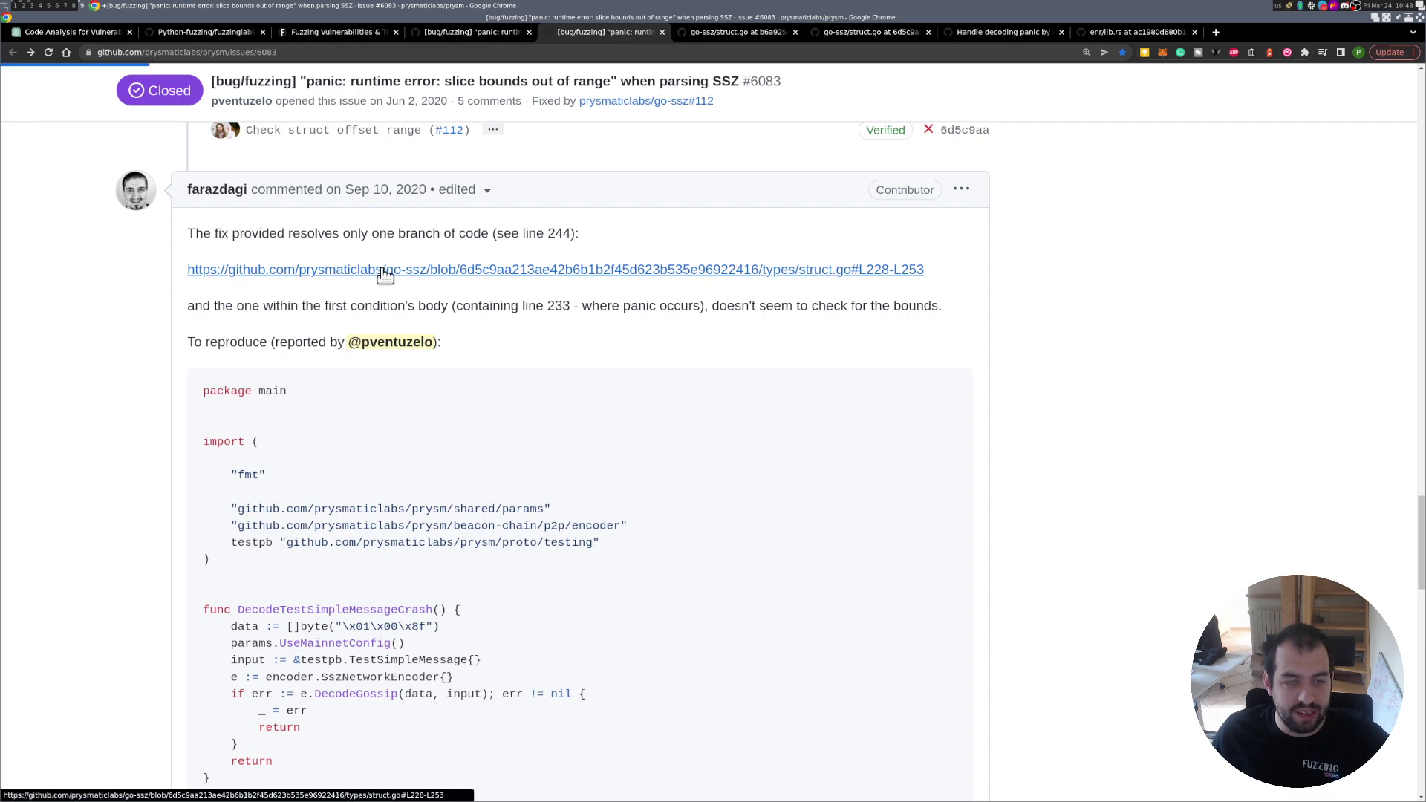
{"action": "scroll", "coordinate": [520, 335], "scroll_direction": "up", "scroll_amount": 3}
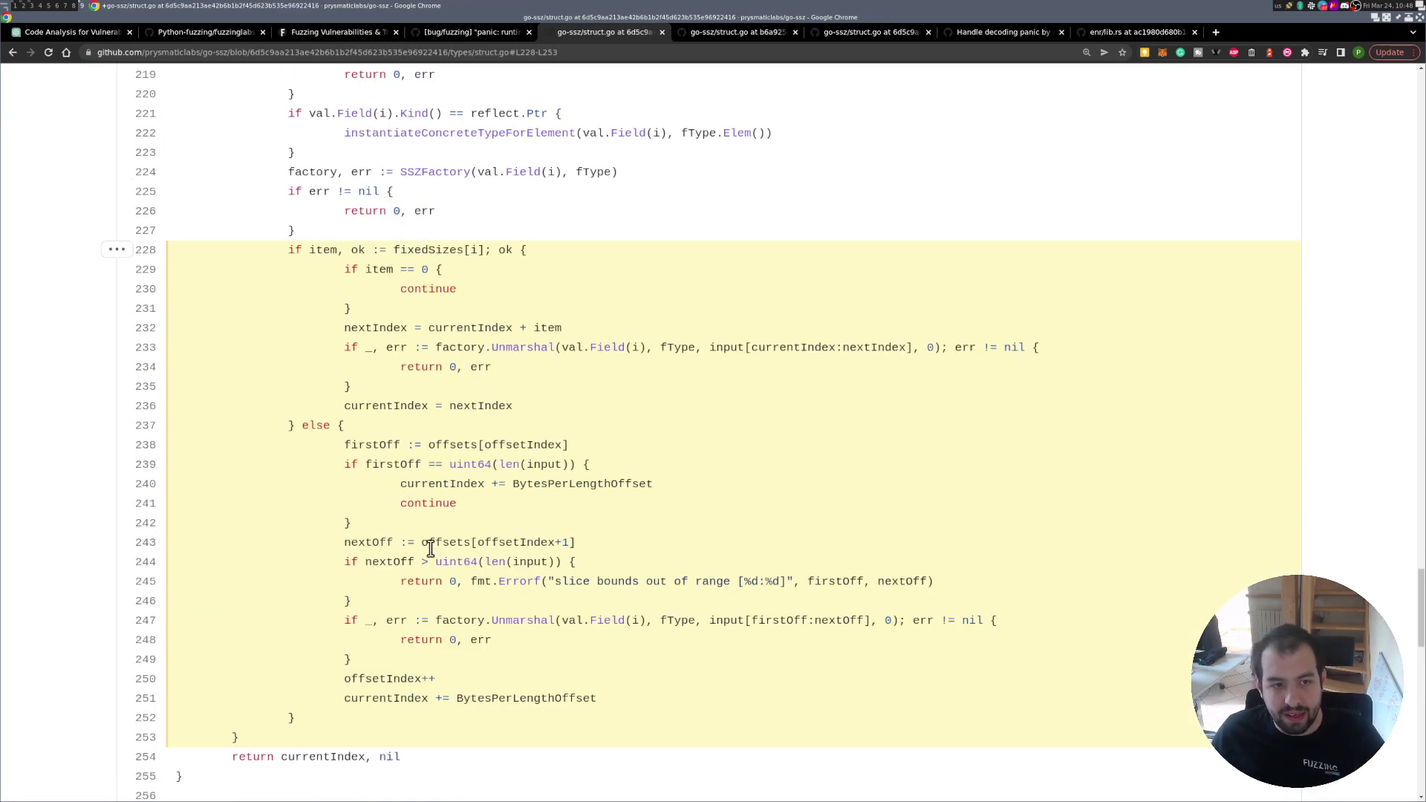
{"action": "left_click_drag", "start_coordinate": [344, 562], "coordinate": [533, 608]}
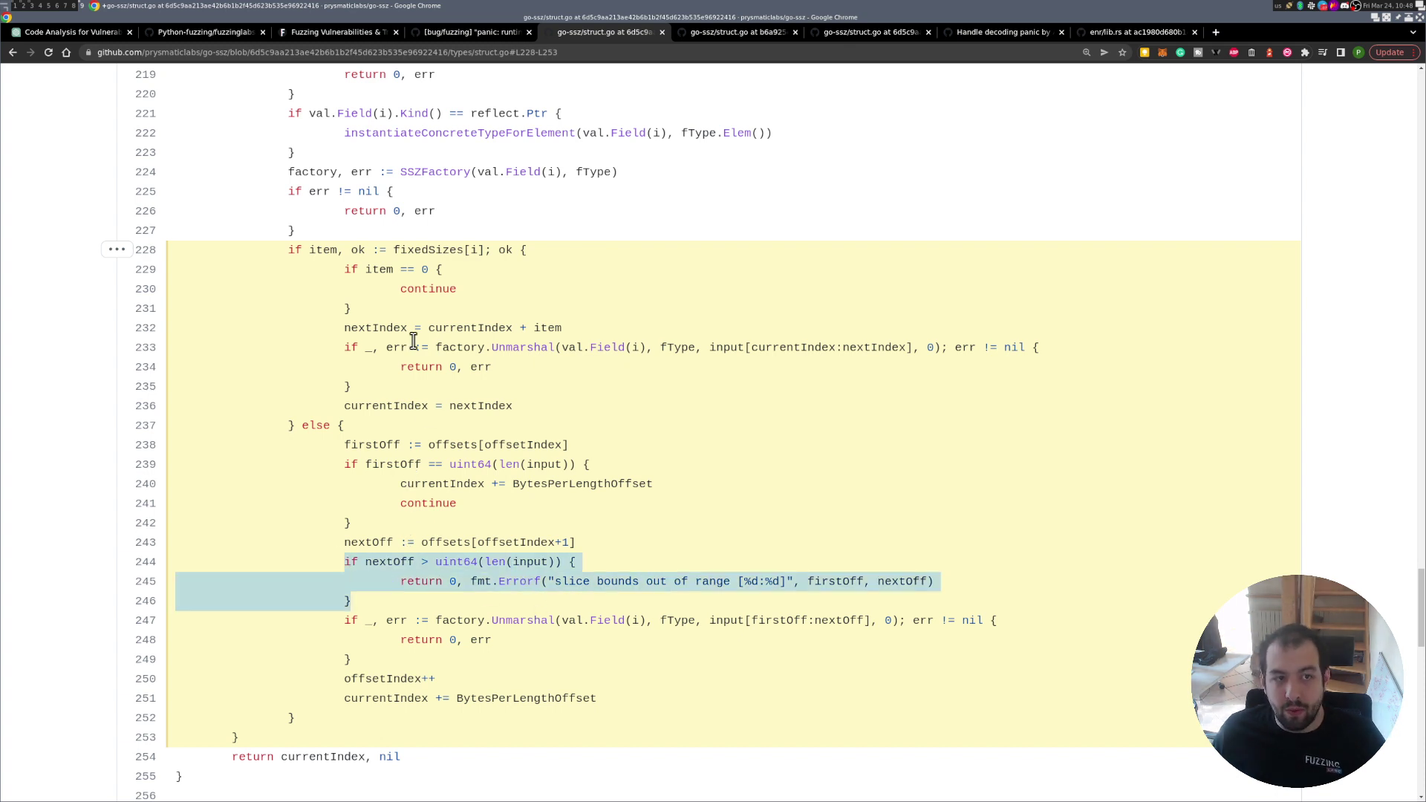
{"action": "left_click_drag", "start_coordinate": [327, 328], "coordinate": [467, 403]}
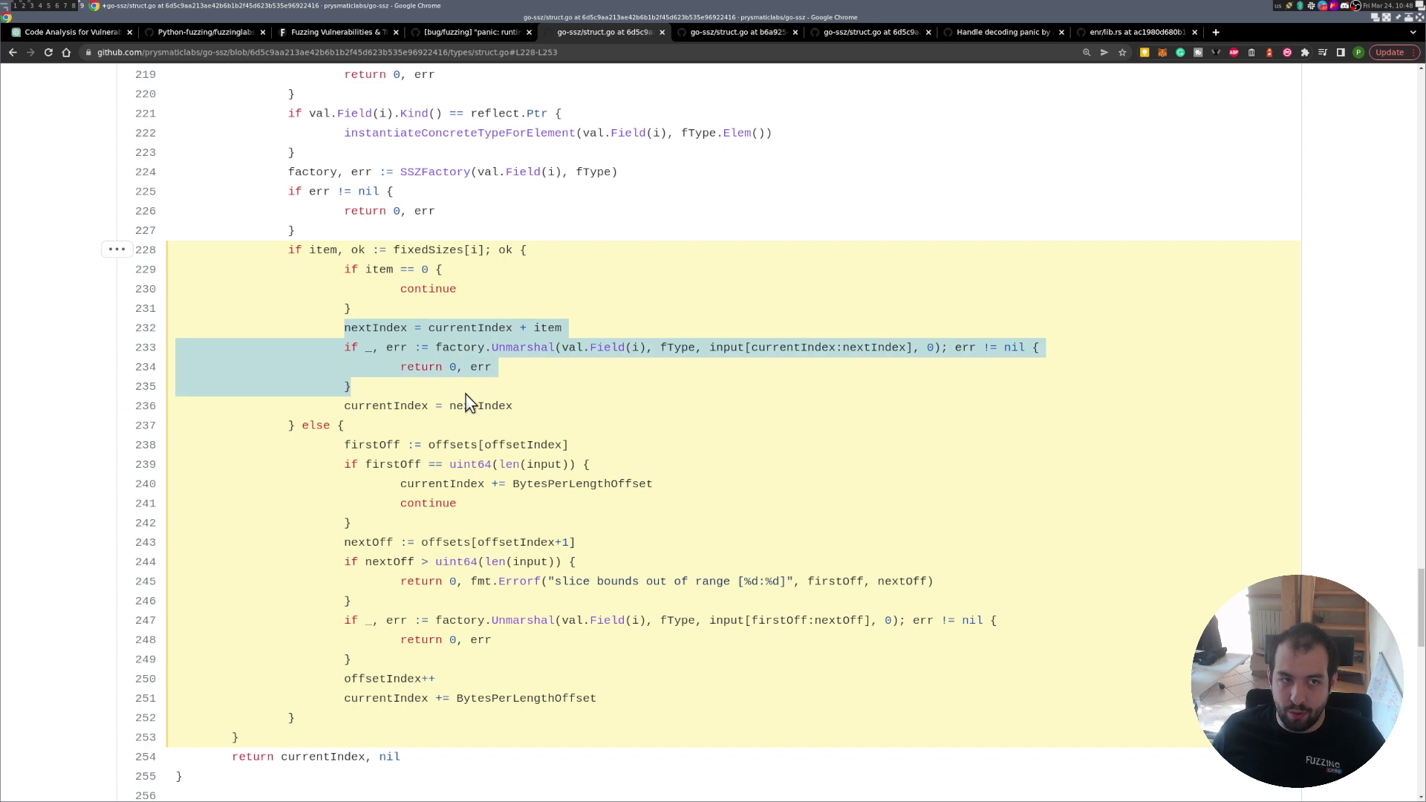
{"action": "double_click", "coordinate": [375, 328]}
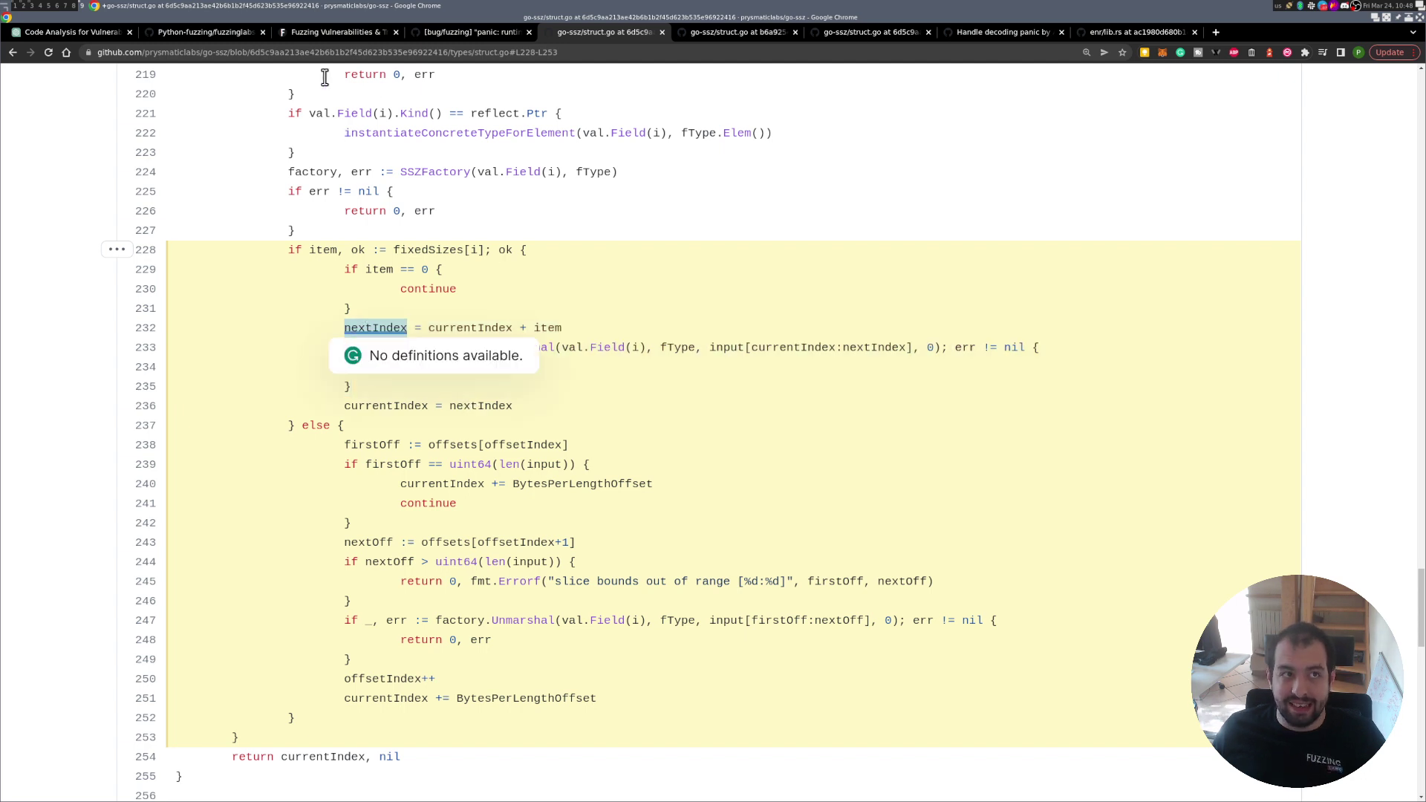
Review ChatGPT's suggested nextIndex and offsetIndexCounter bounds checks, highlighting them, and compare them with the go-ssz struct.go source at commit b6a925e
{"action": "left_click", "coordinate": [93, 34]}
{"action": "scroll", "coordinate": [679, 312], "scroll_direction": "up", "scroll_amount": 1}
{"action": "left_click_drag", "start_coordinate": [614, 327], "coordinate": [756, 436]}
{"action": "left_click", "coordinate": [755, 435]}
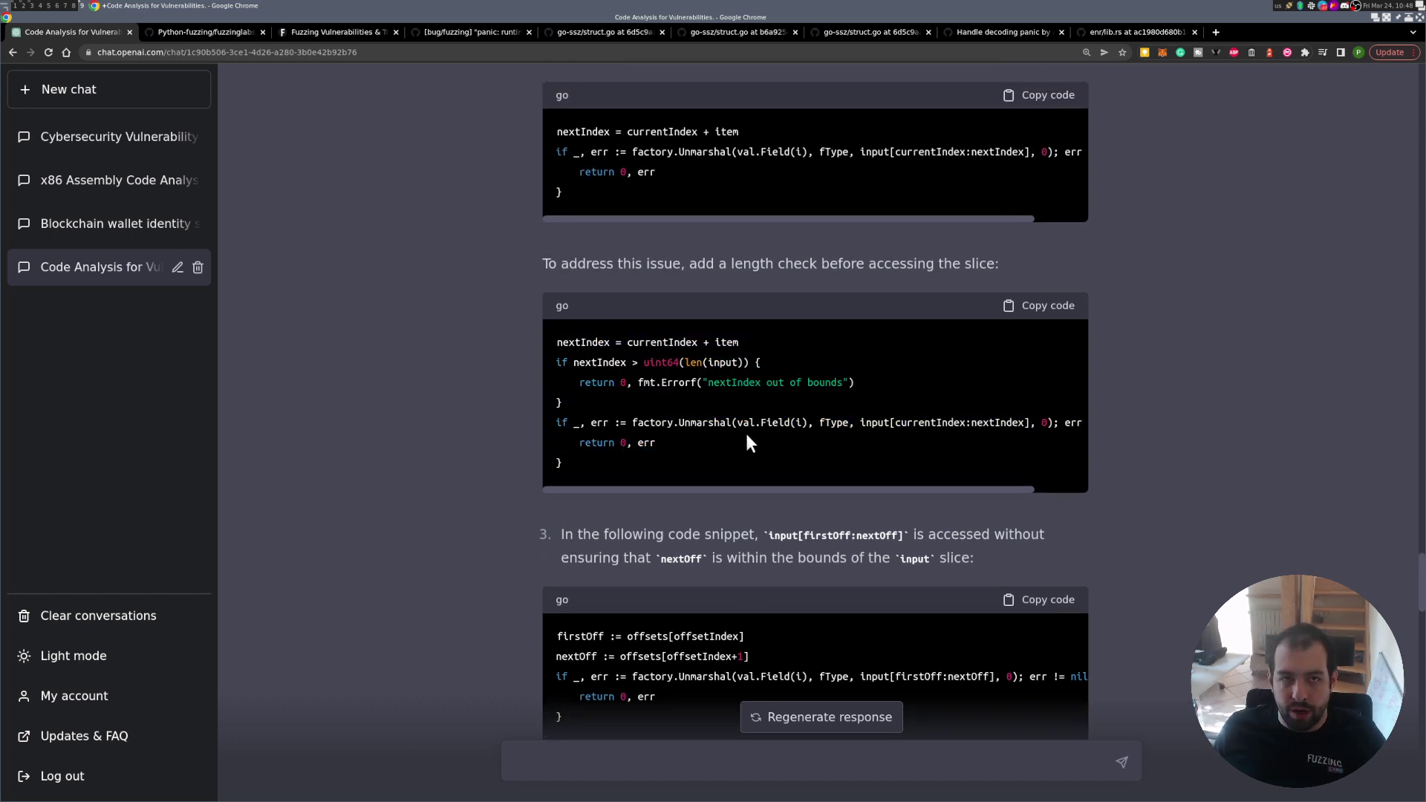
{"action": "scroll", "coordinate": [746, 438], "scroll_direction": "up", "scroll_amount": 2}
{"action": "scroll", "coordinate": [664, 293], "scroll_direction": "up", "scroll_amount": 2}
{"action": "scroll", "coordinate": [664, 293], "scroll_direction": "up", "scroll_amount": 2}
{"action": "left_click_drag", "start_coordinate": [575, 318], "coordinate": [934, 326]}
{"action": "left_click", "coordinate": [768, 351]}
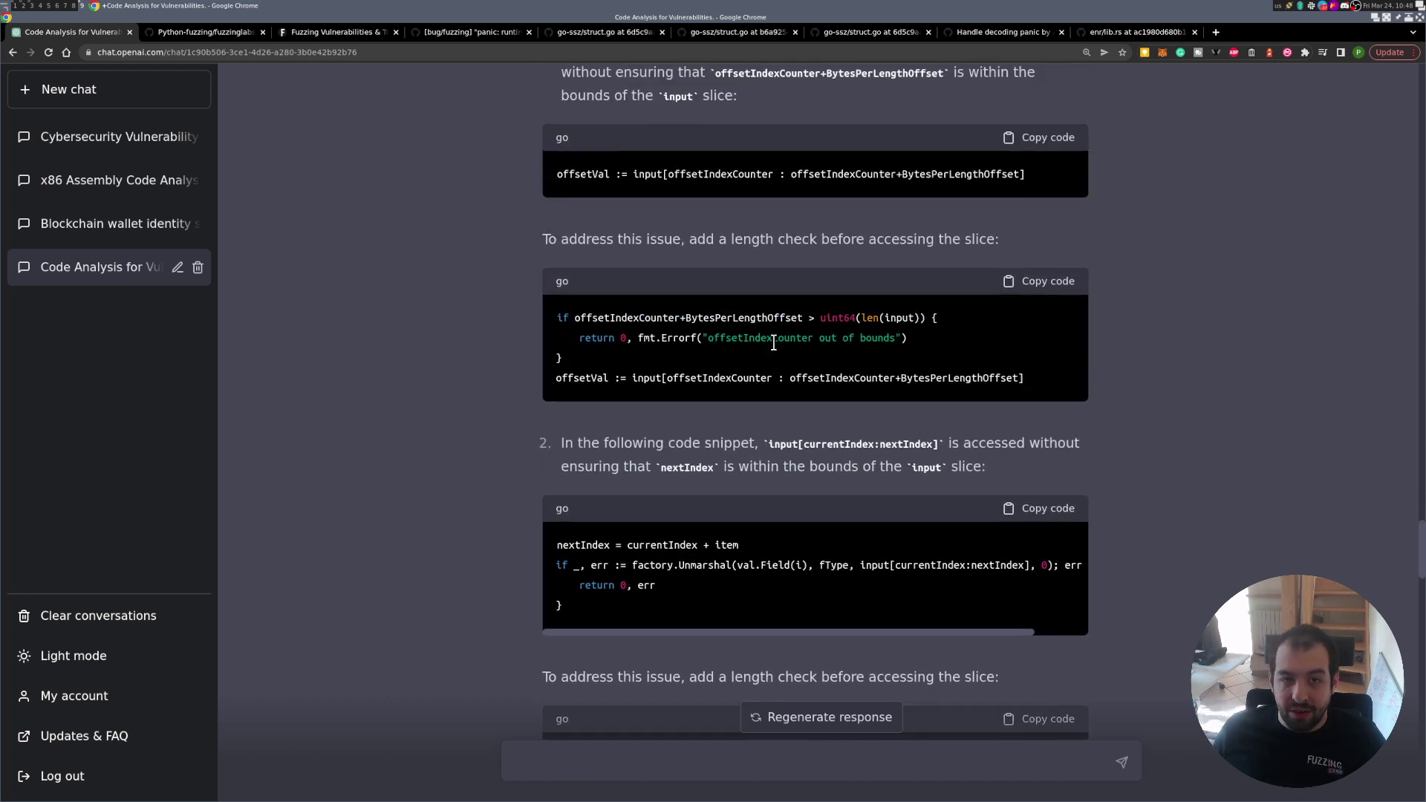
{"action": "double_click", "coordinate": [657, 319]}
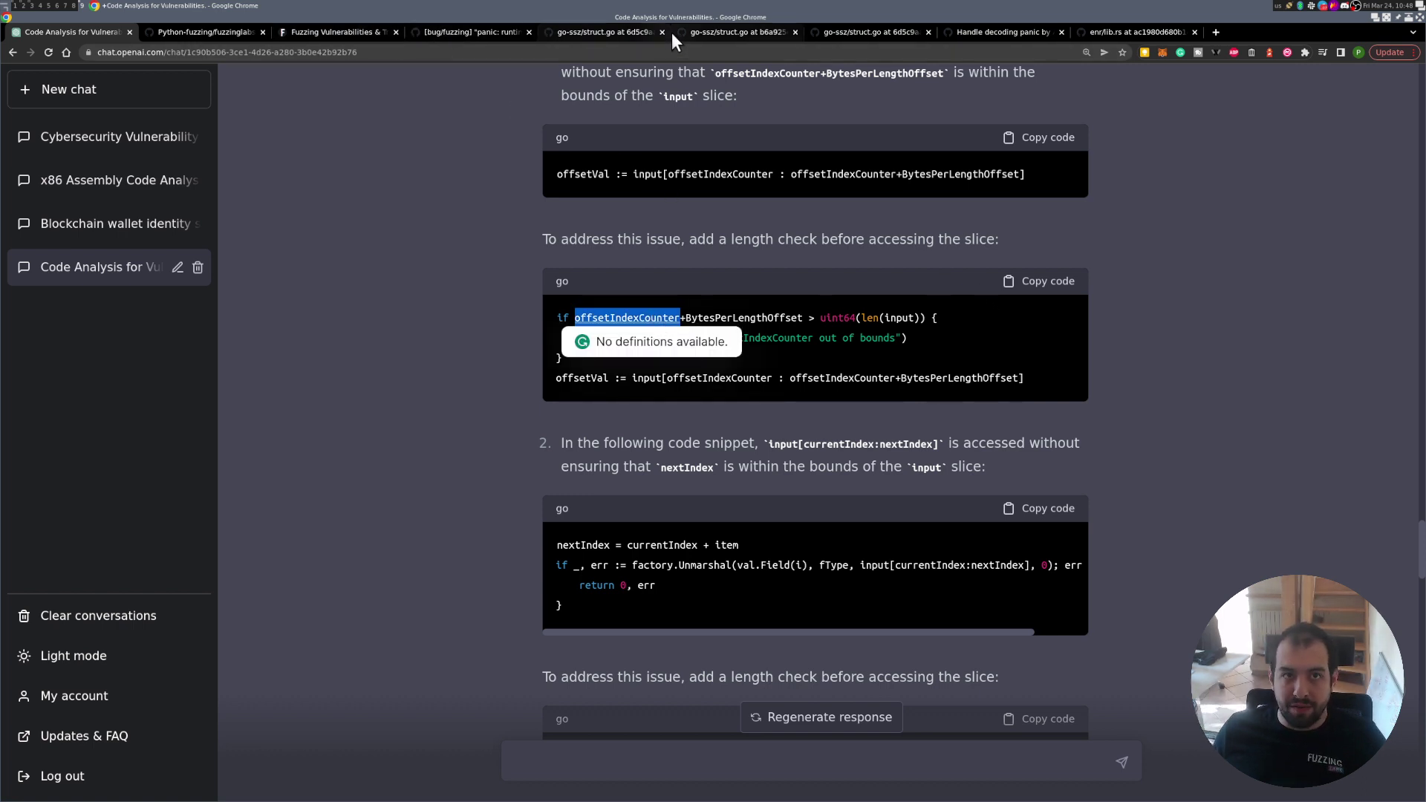
{"action": "left_click", "coordinate": [739, 34]}
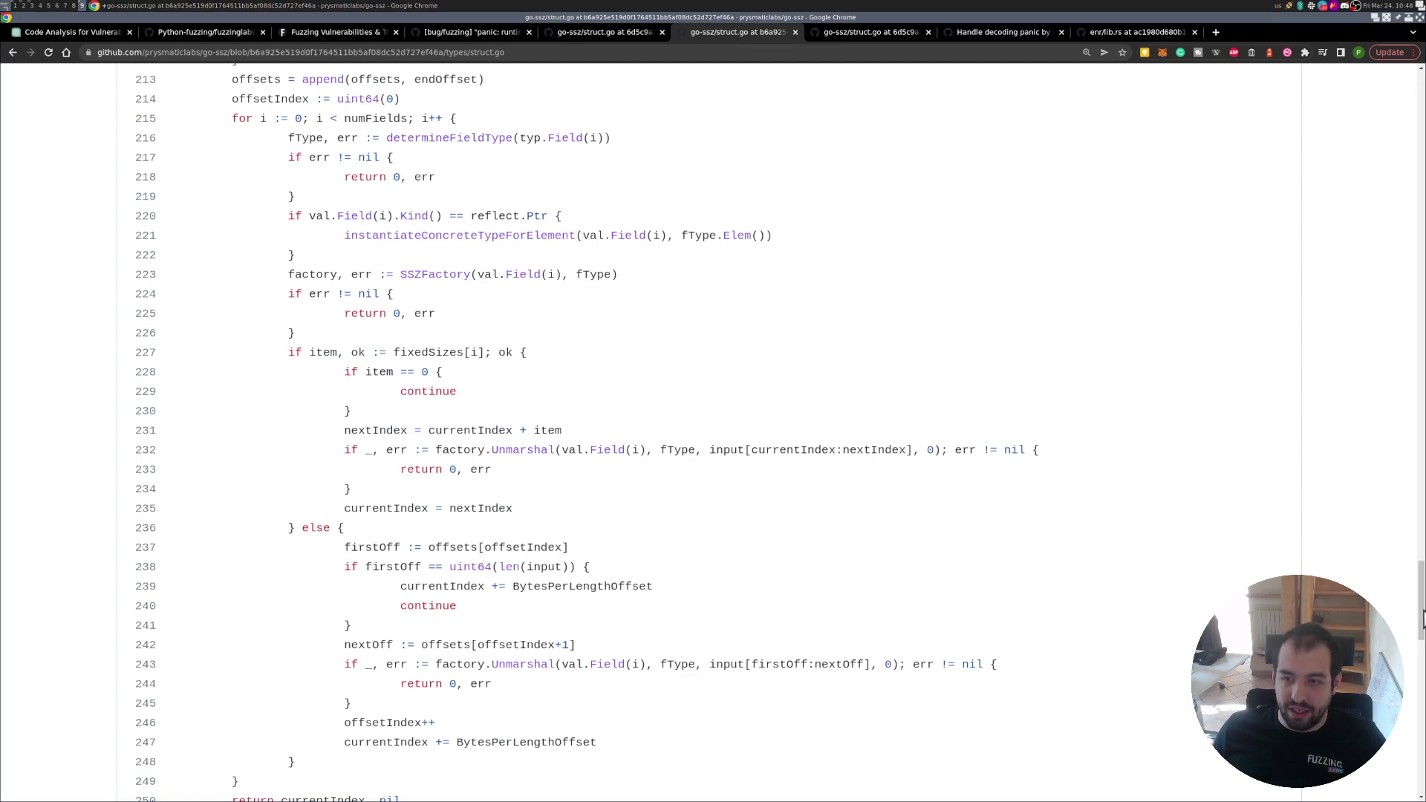
{"action": "left_click_drag", "start_coordinate": [1420, 616], "coordinate": [1401, 102]}
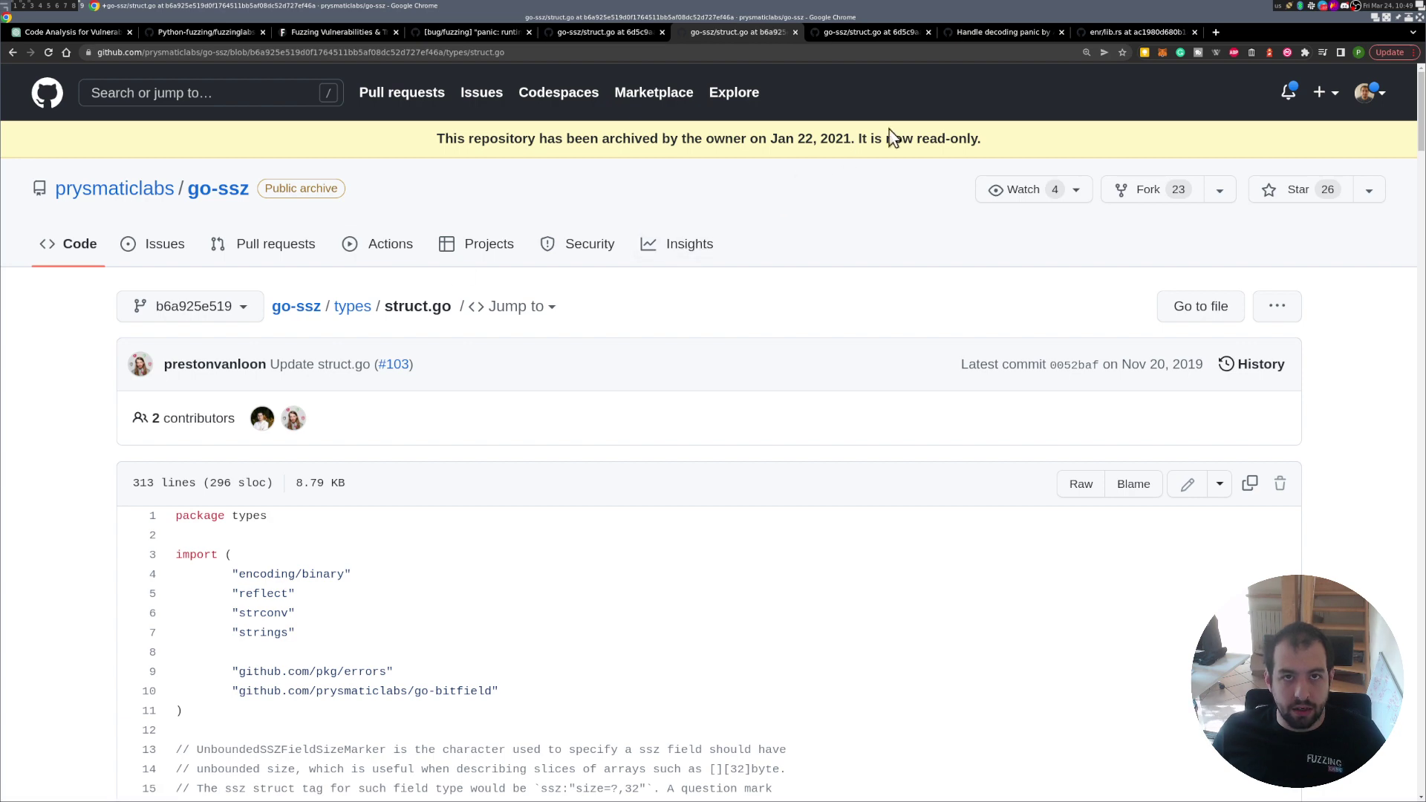
Open the Cybersecurity Vulnerability Research conversation and read its Go Unmarshal analysis and the Rust from_str code prompt
{"action": "left_click", "coordinate": [73, 33]}
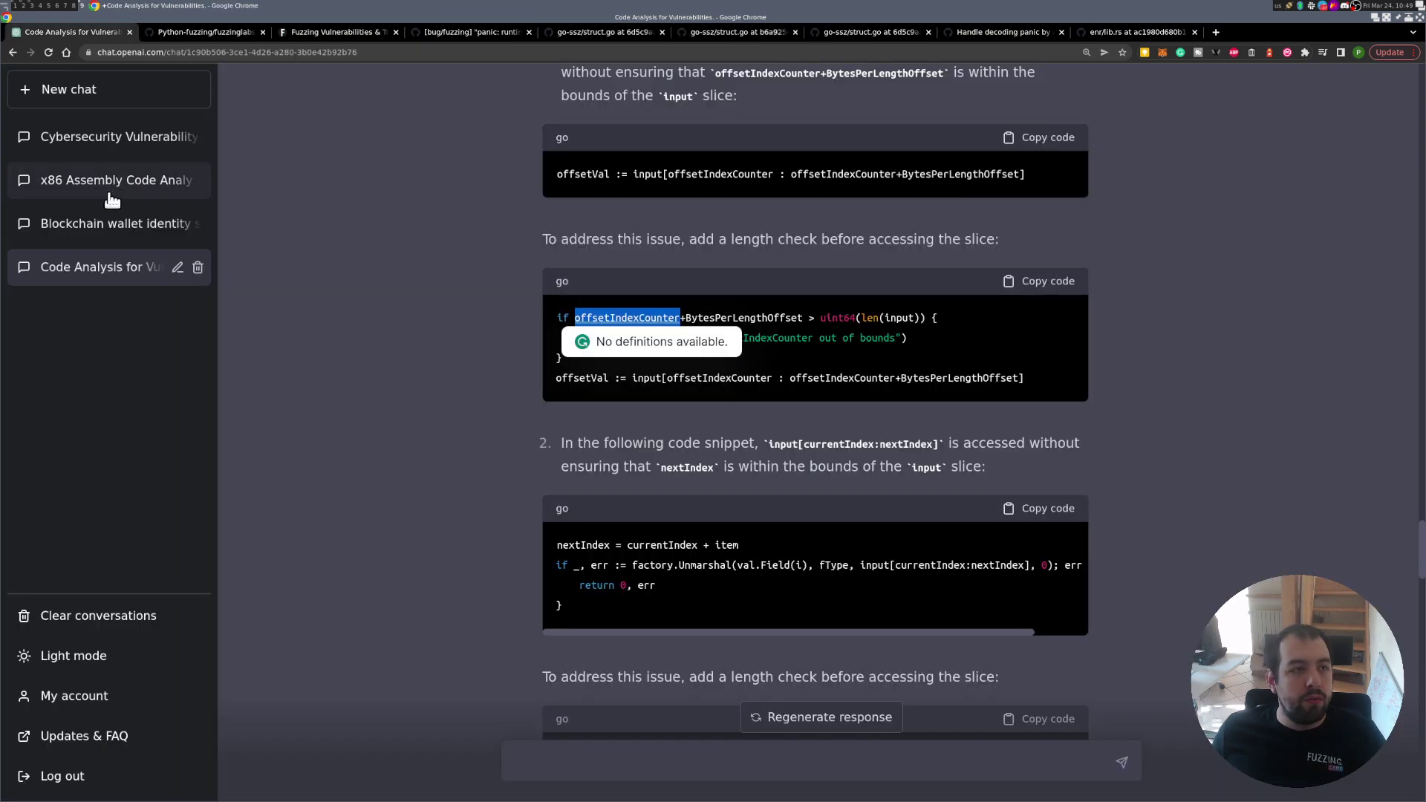
{"action": "left_click", "coordinate": [96, 141]}
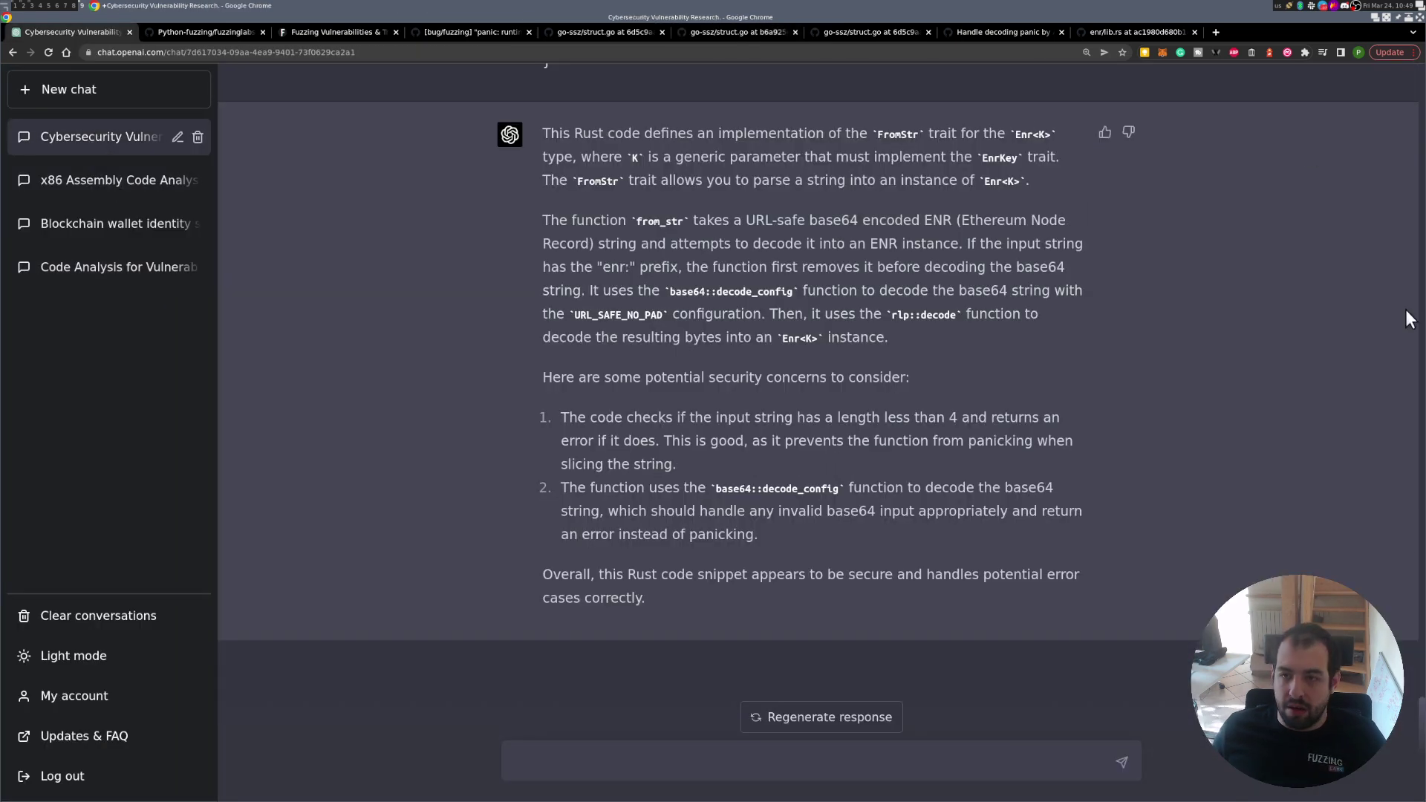
{"action": "triple_click", "coordinate": [1420, 713]}
{"action": "scroll", "coordinate": [995, 415], "scroll_direction": "up", "scroll_amount": 8}
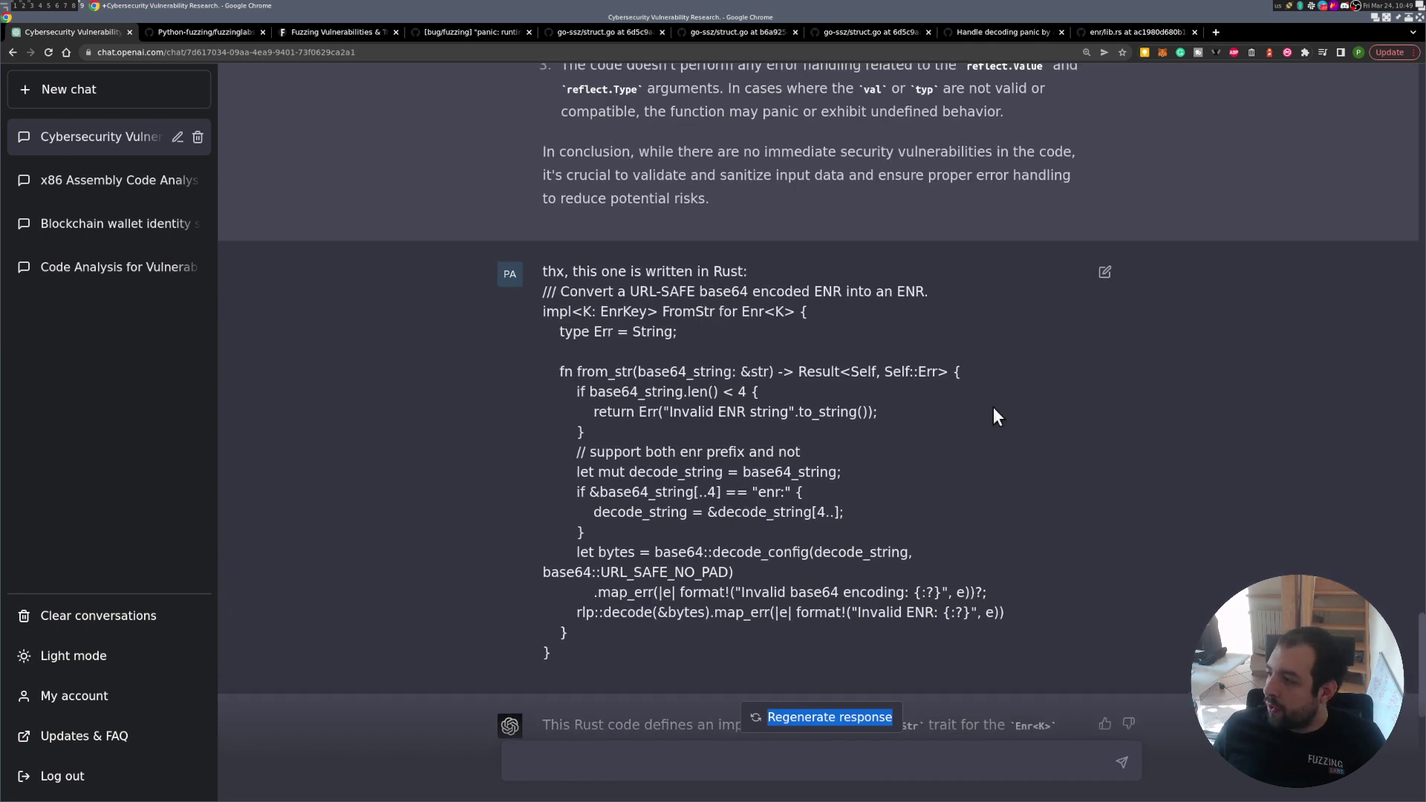
{"action": "scroll", "coordinate": [993, 410], "scroll_direction": "up", "scroll_amount": 4}
{"action": "scroll", "coordinate": [992, 407], "scroll_direction": "up", "scroll_amount": 2}
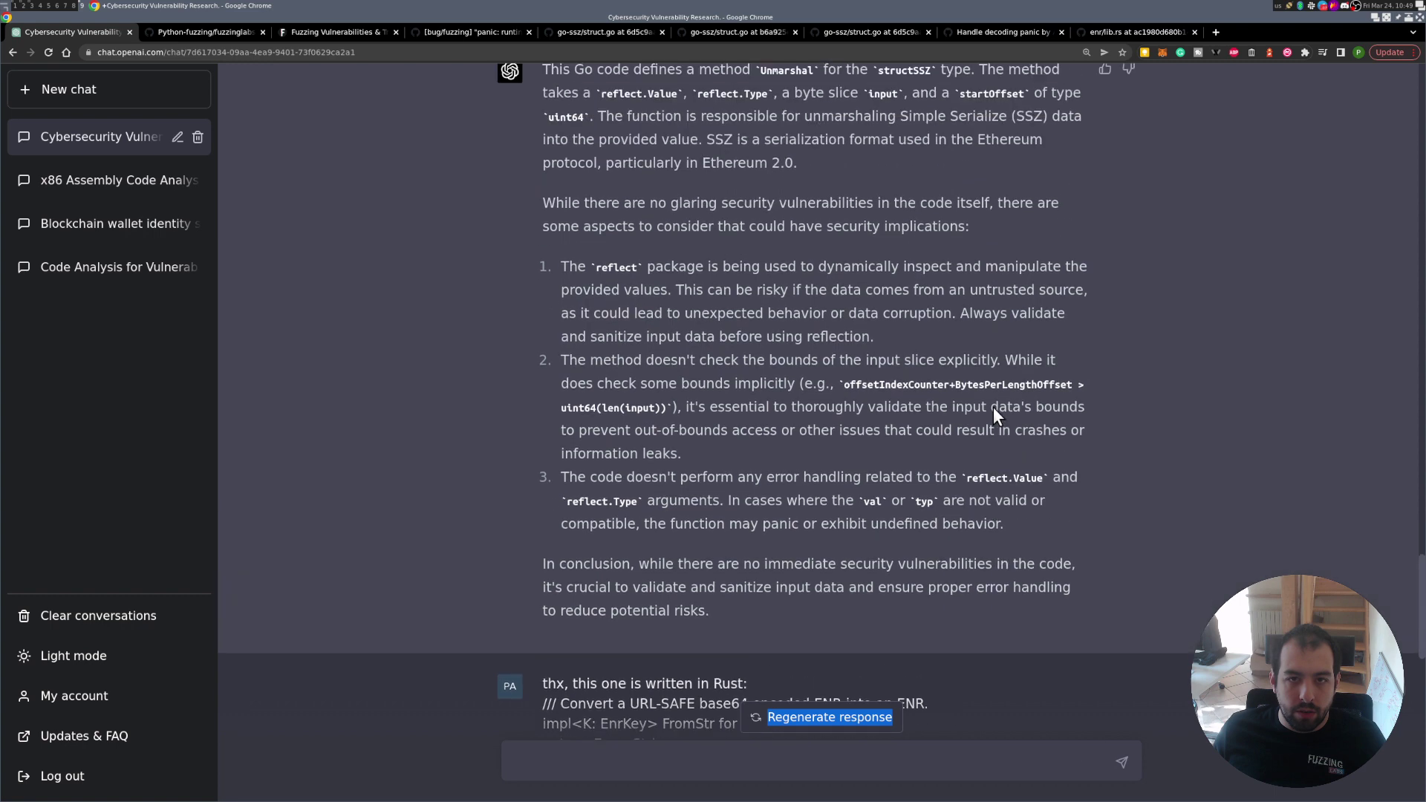
{"action": "scroll", "coordinate": [993, 407], "scroll_direction": "down", "scroll_amount": 5}
{"action": "scroll", "coordinate": [992, 407], "scroll_direction": "down", "scroll_amount": 3}
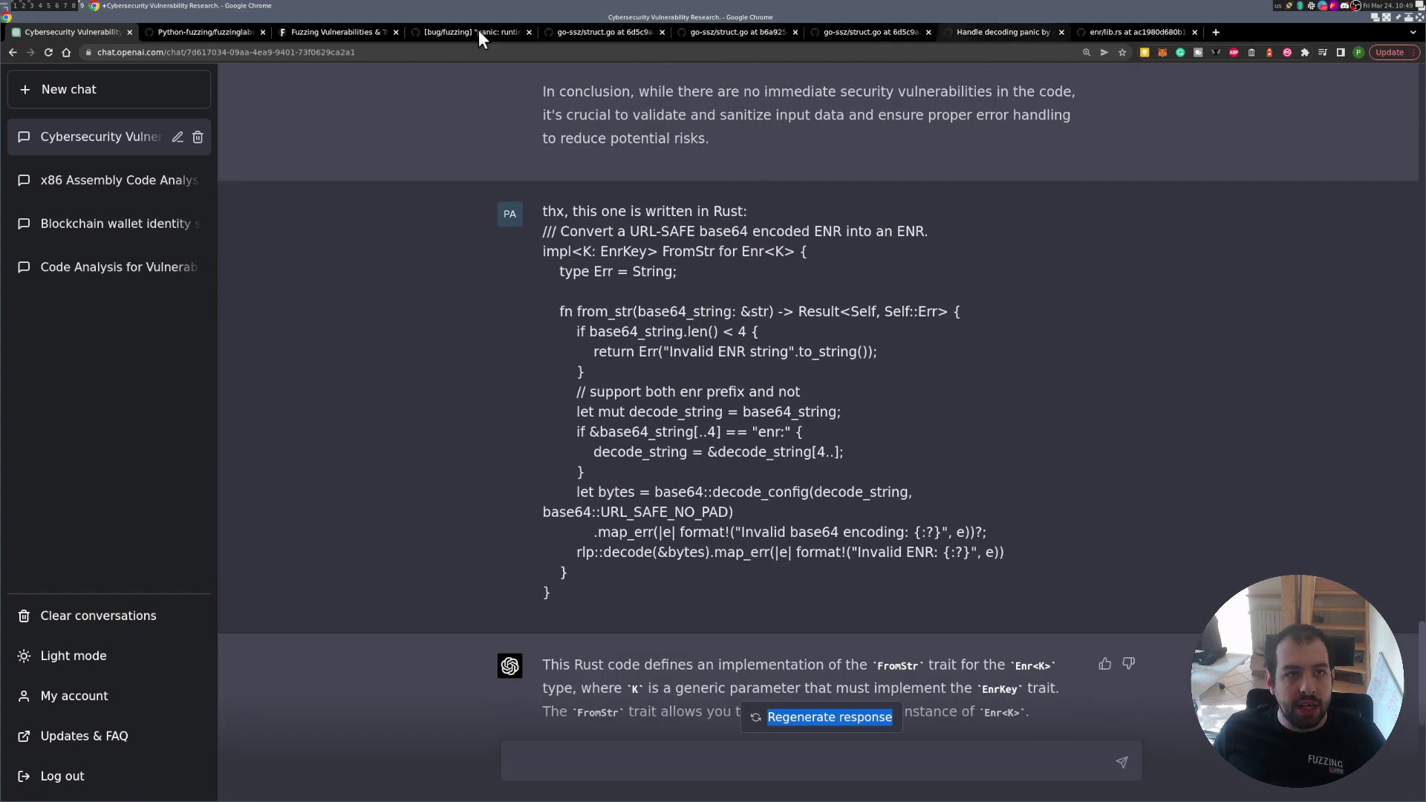
Review the changed files of enr pull request #12, "Handle decoding panic", down to the FromStr change in src/lib.rs
{"action": "left_click", "coordinate": [1005, 33]}
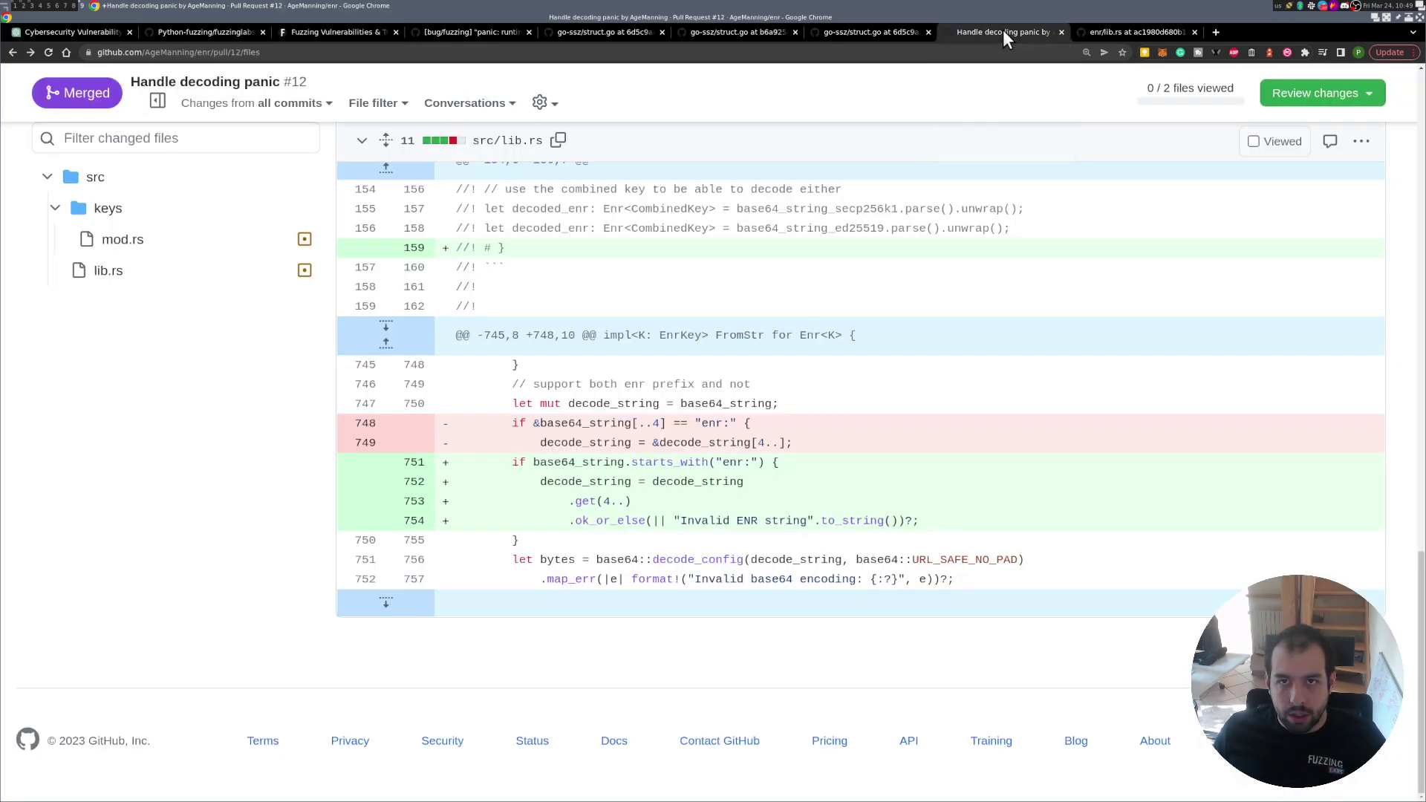
{"action": "scroll", "coordinate": [1004, 384], "scroll_direction": "up", "scroll_amount": 1}
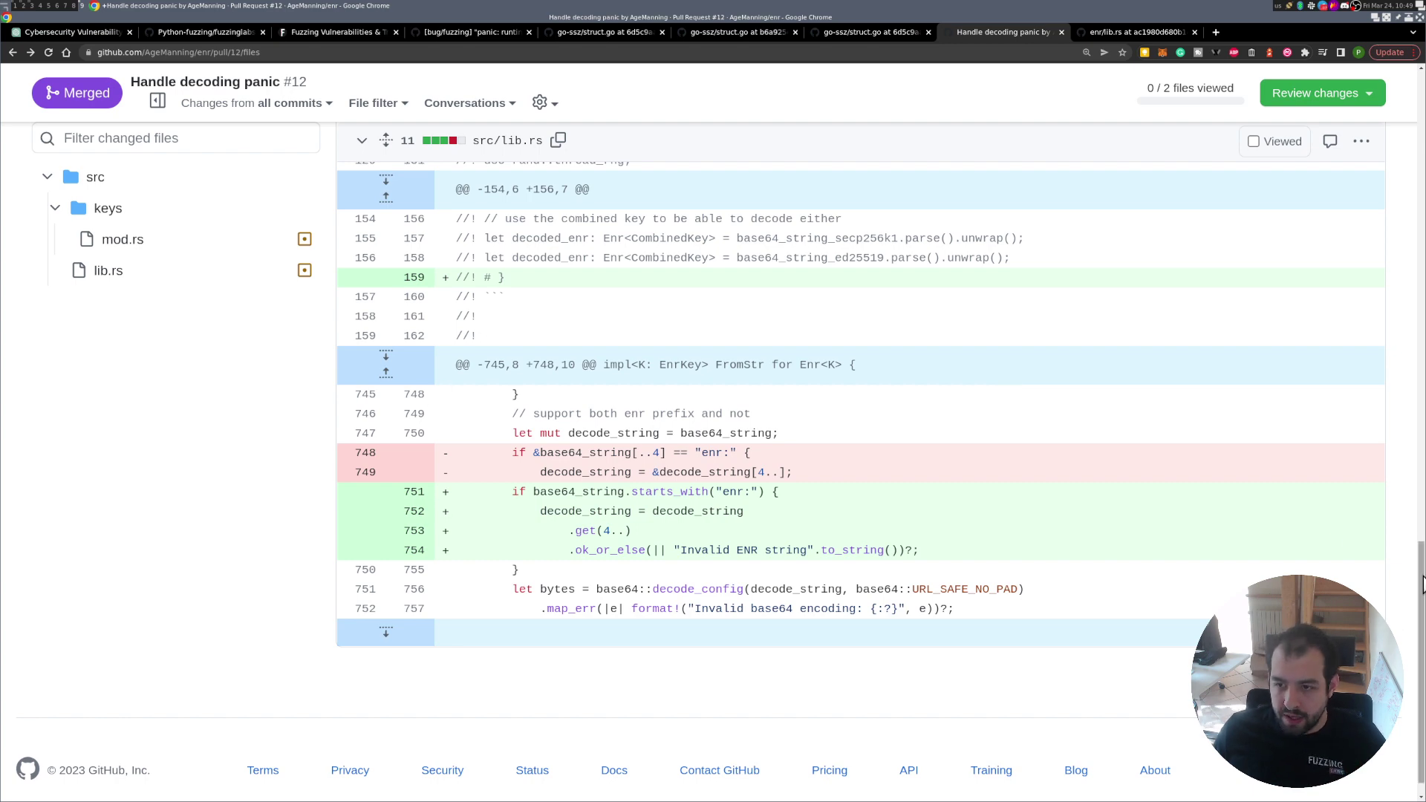
{"action": "left_click_drag", "start_coordinate": [1420, 617], "coordinate": [1384, 101]}
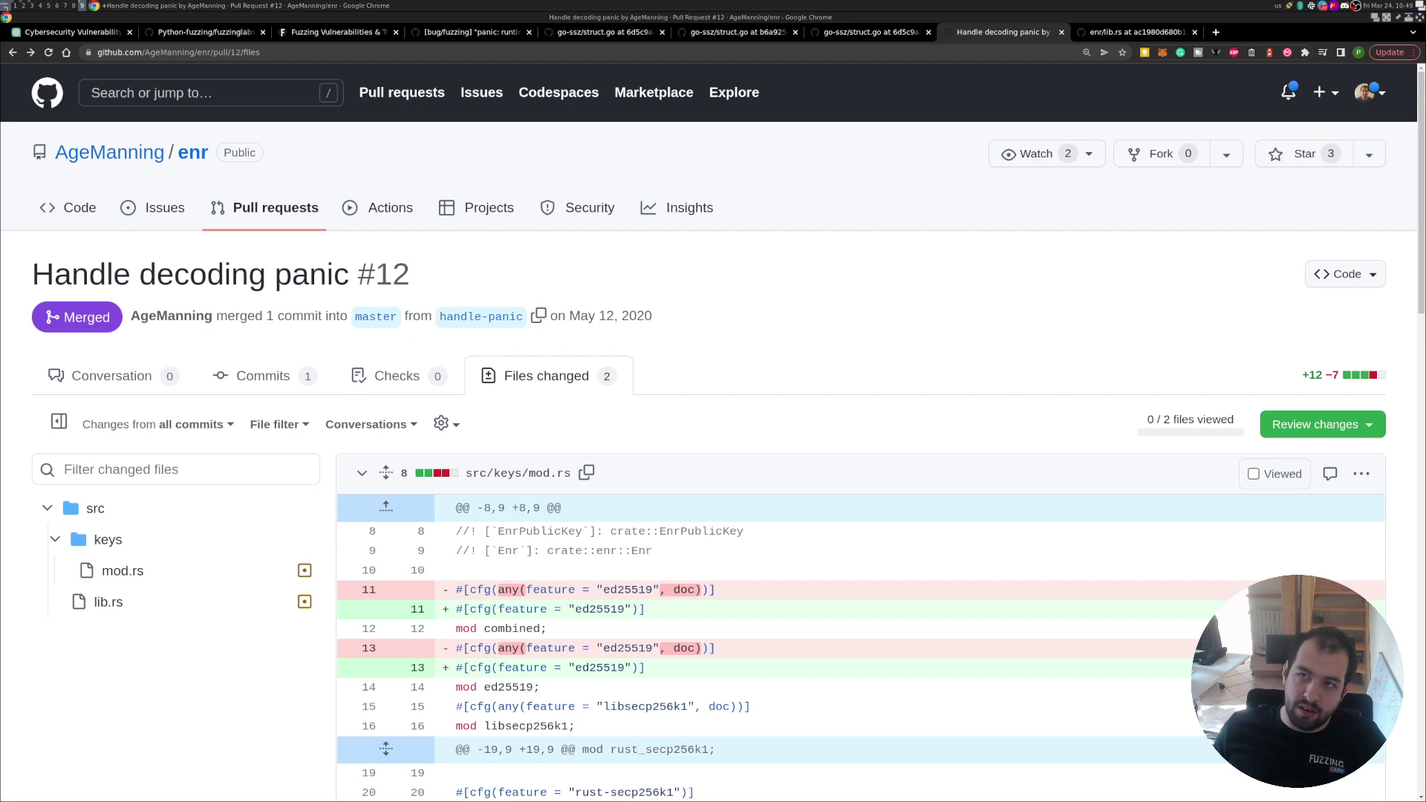
{"action": "scroll", "coordinate": [1404, 319], "scroll_direction": "down", "scroll_amount": 5}
{"action": "scroll", "coordinate": [1401, 320], "scroll_direction": "down", "scroll_amount": 20}
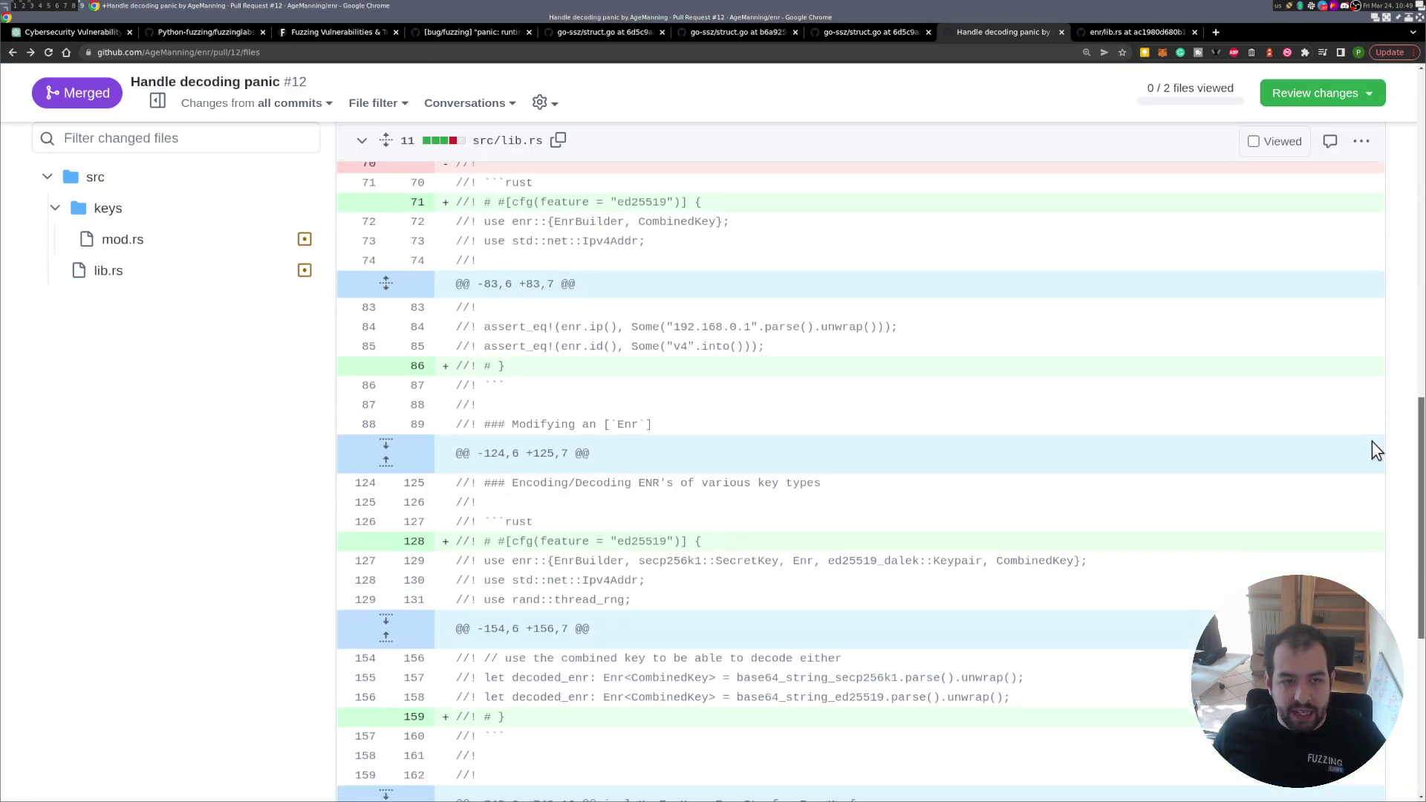
{"action": "scroll", "coordinate": [1368, 567], "scroll_direction": "up", "scroll_amount": 1}
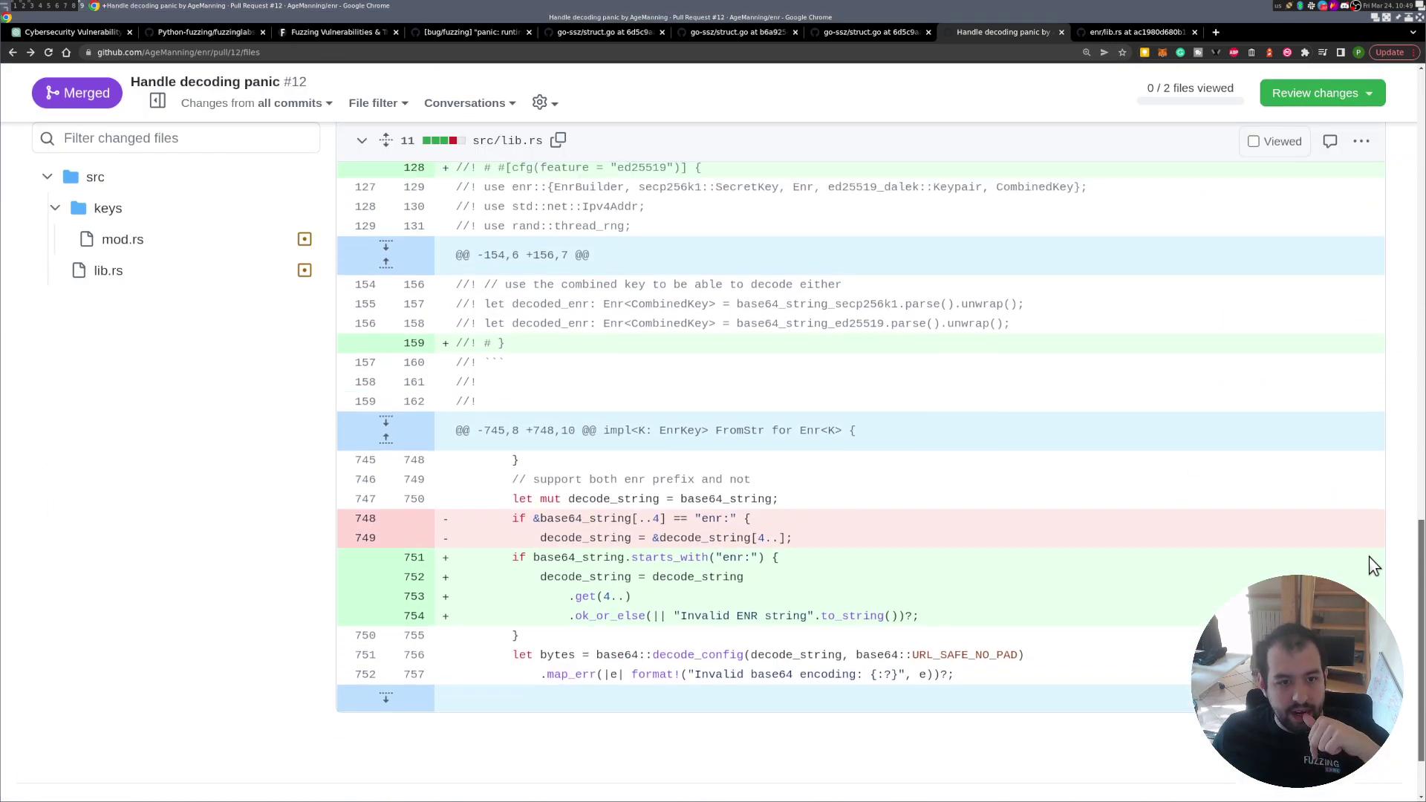
Examine the removed lines 748-749 in the src/lib.rs diff, highlighting them and the [..4] slice of base64_string
{"action": "left_click_drag", "start_coordinate": [512, 520], "coordinate": [812, 540]}
{"action": "left_click", "coordinate": [694, 530]}
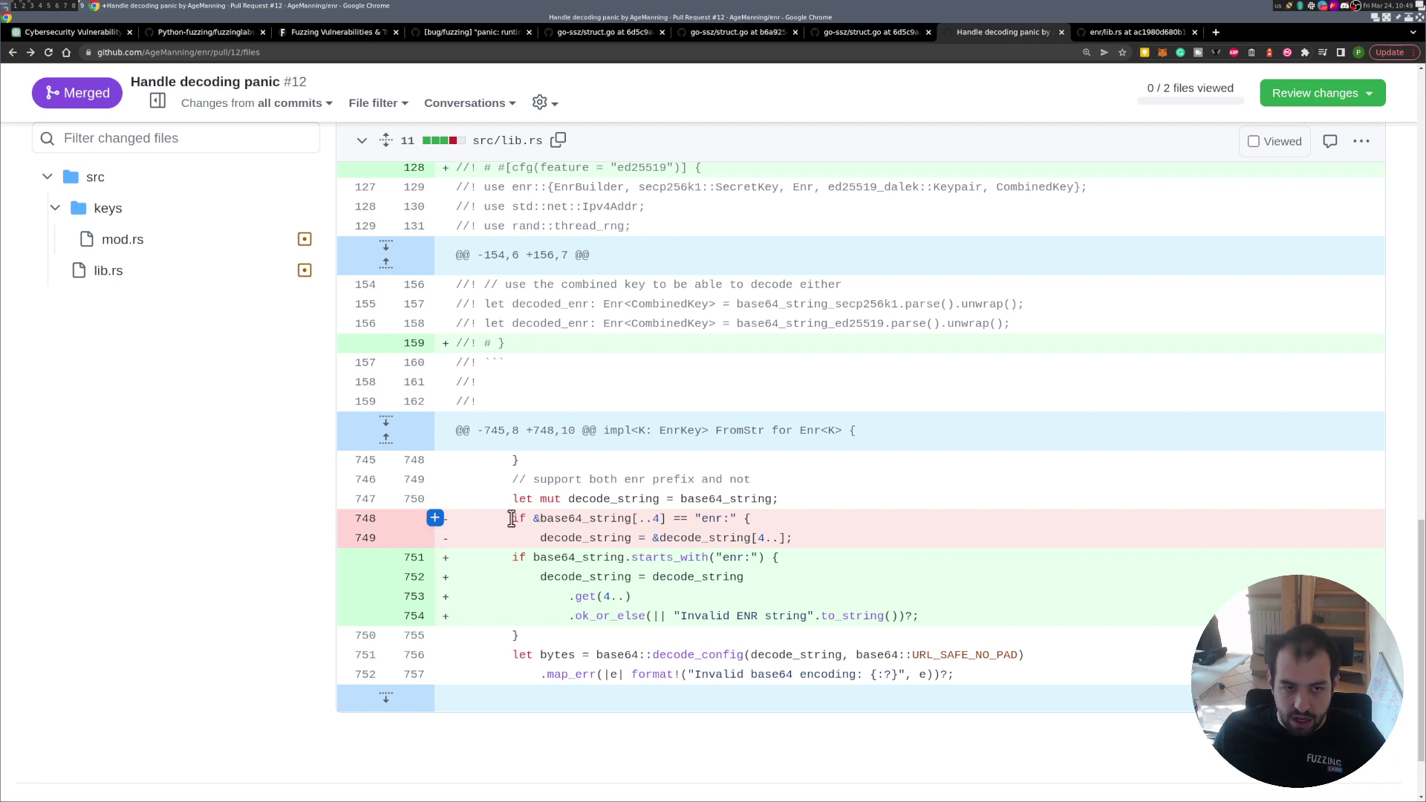
{"action": "left_click_drag", "start_coordinate": [508, 518], "coordinate": [841, 536]}
{"action": "left_click", "coordinate": [836, 538]}
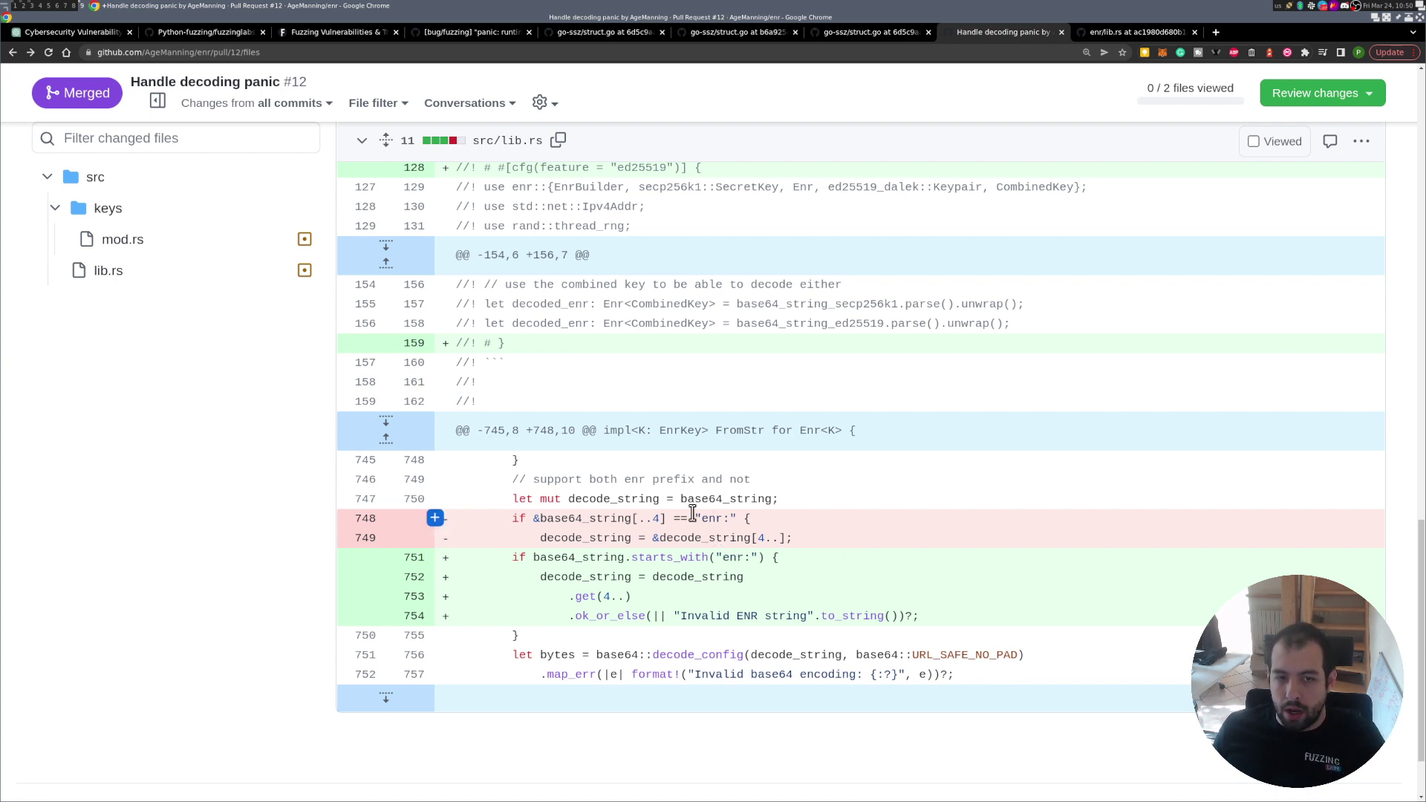
{"action": "left_click_drag", "start_coordinate": [631, 519], "coordinate": [667, 519]}
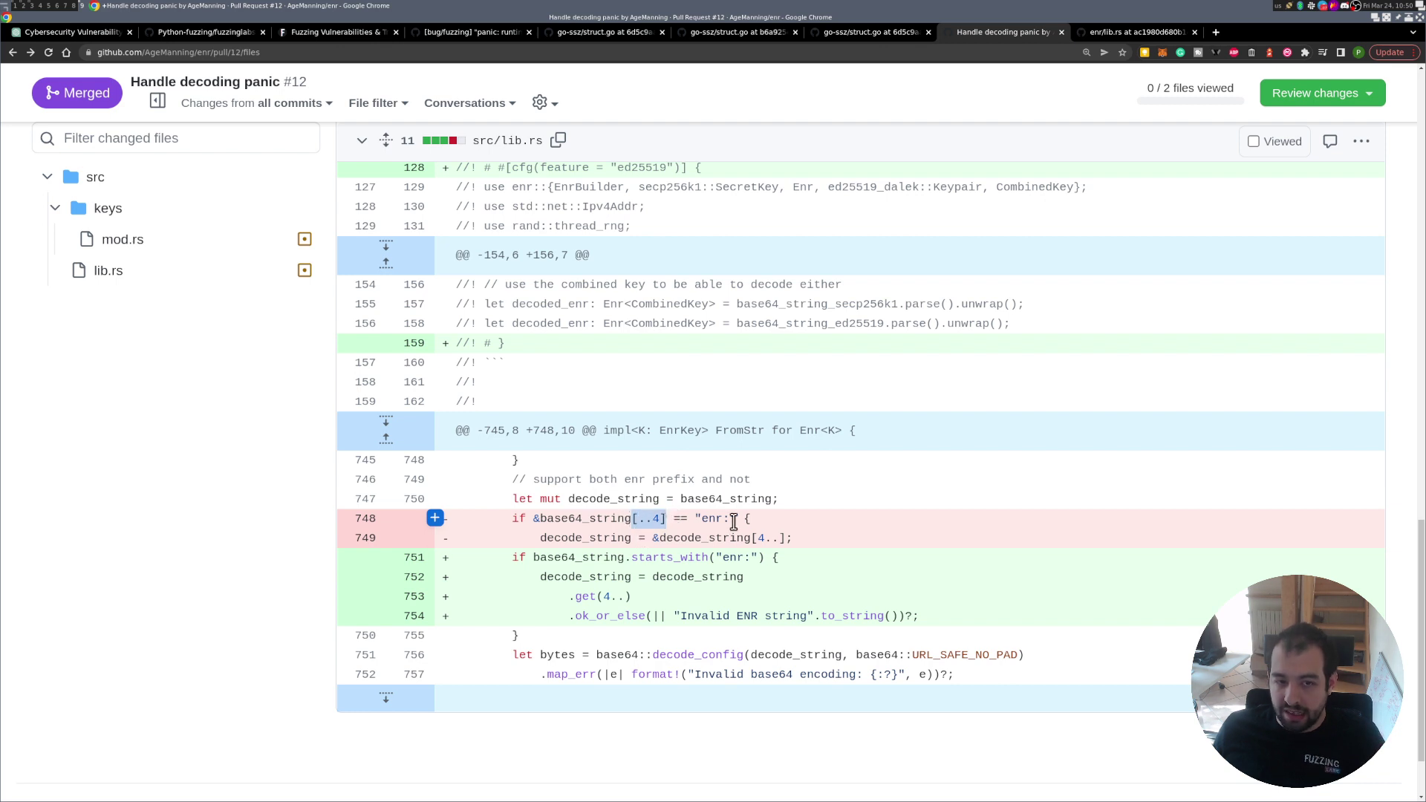
{"action": "left_click", "coordinate": [708, 518]}
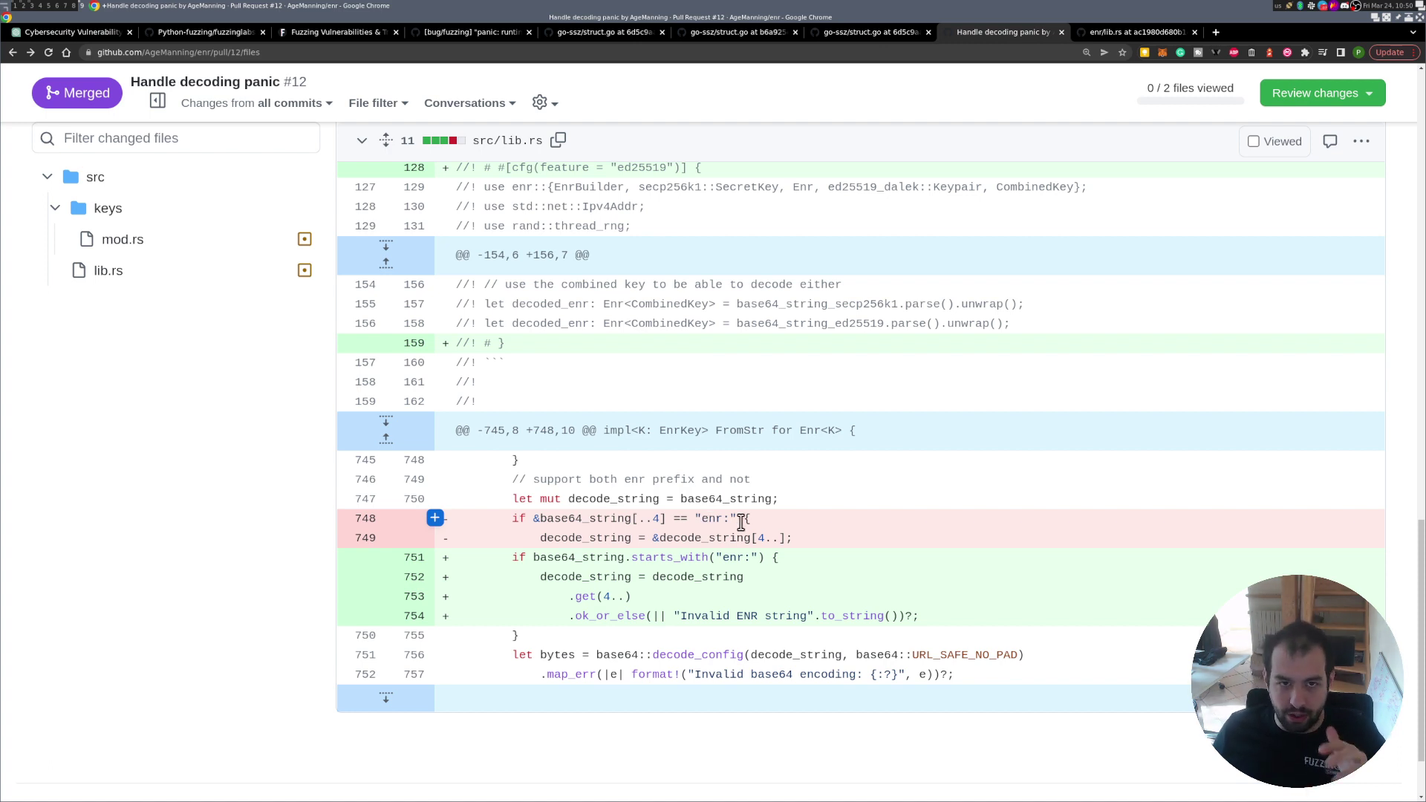
{"action": "scroll", "coordinate": [738, 520], "scroll_direction": "up", "scroll_amount": 2}
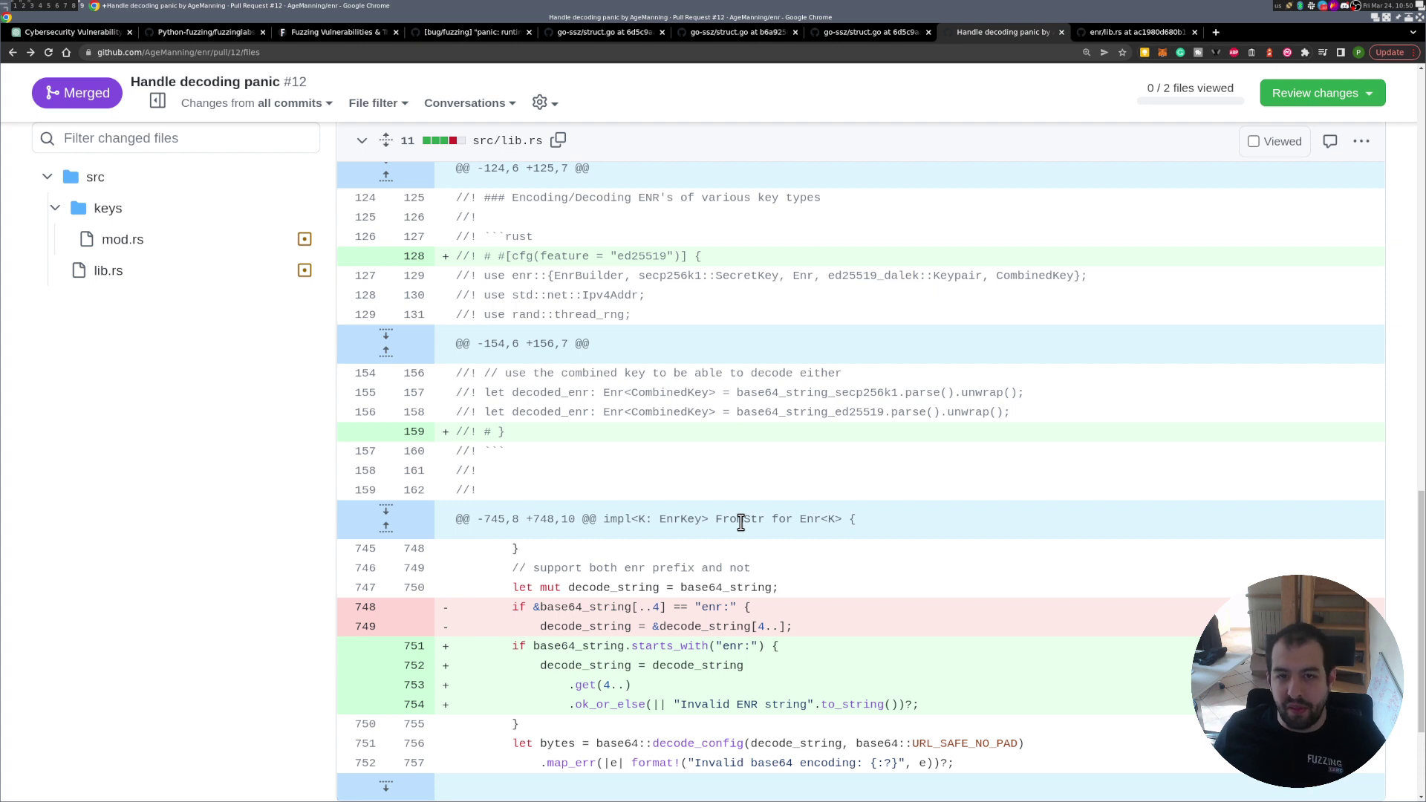
View the original enr src/lib.rs source and highlight the FromStr implementation on lines 738-755
{"action": "left_click", "coordinate": [1134, 33]}
{"action": "left_click", "coordinate": [317, 293]}
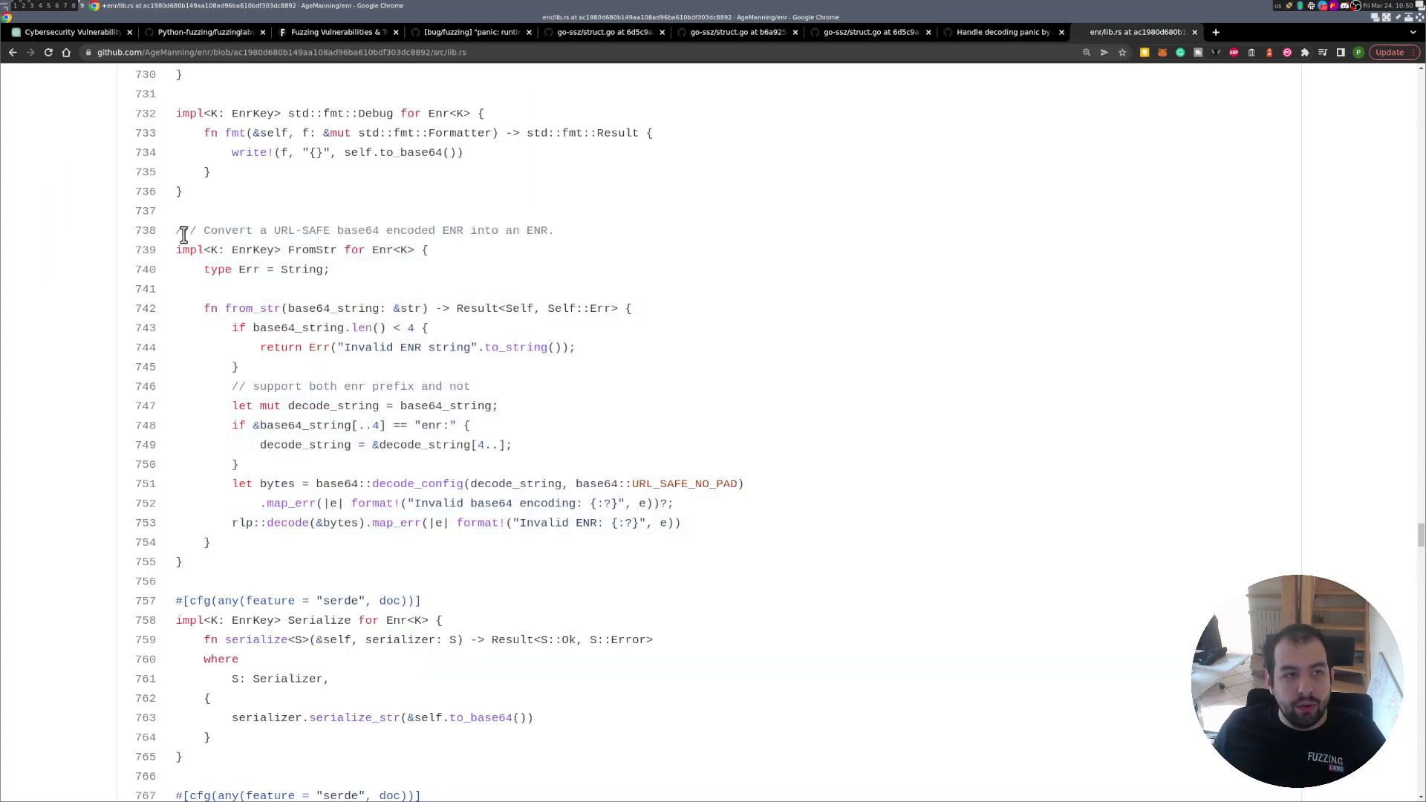
{"action": "left_click_drag", "start_coordinate": [178, 232], "coordinate": [429, 569]}
{"action": "left_click", "coordinate": [429, 569]}
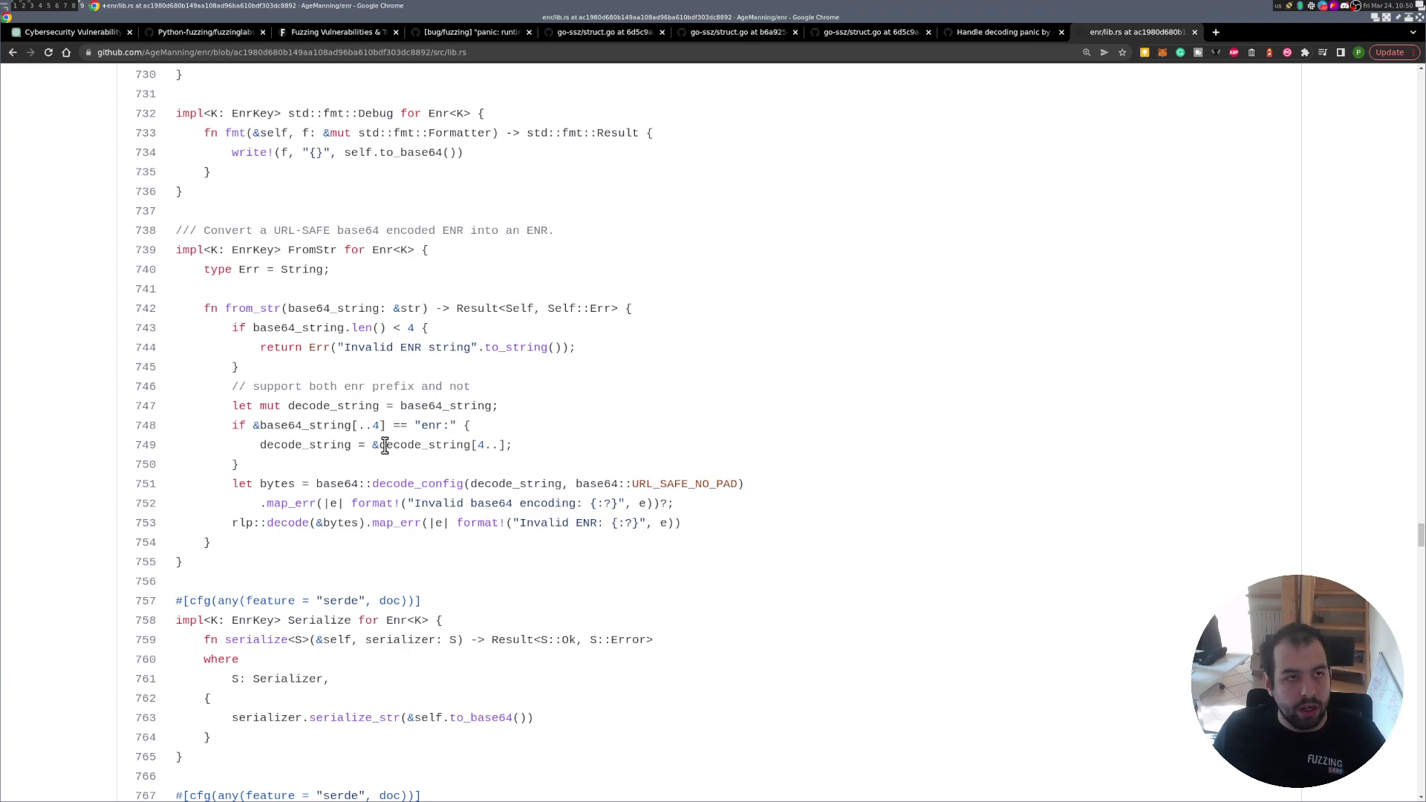
Return to the ChatGPT conversation and read the description of the Rust code, highlighting the words "trait" and "ENR"
{"action": "left_click", "coordinate": [74, 31]}
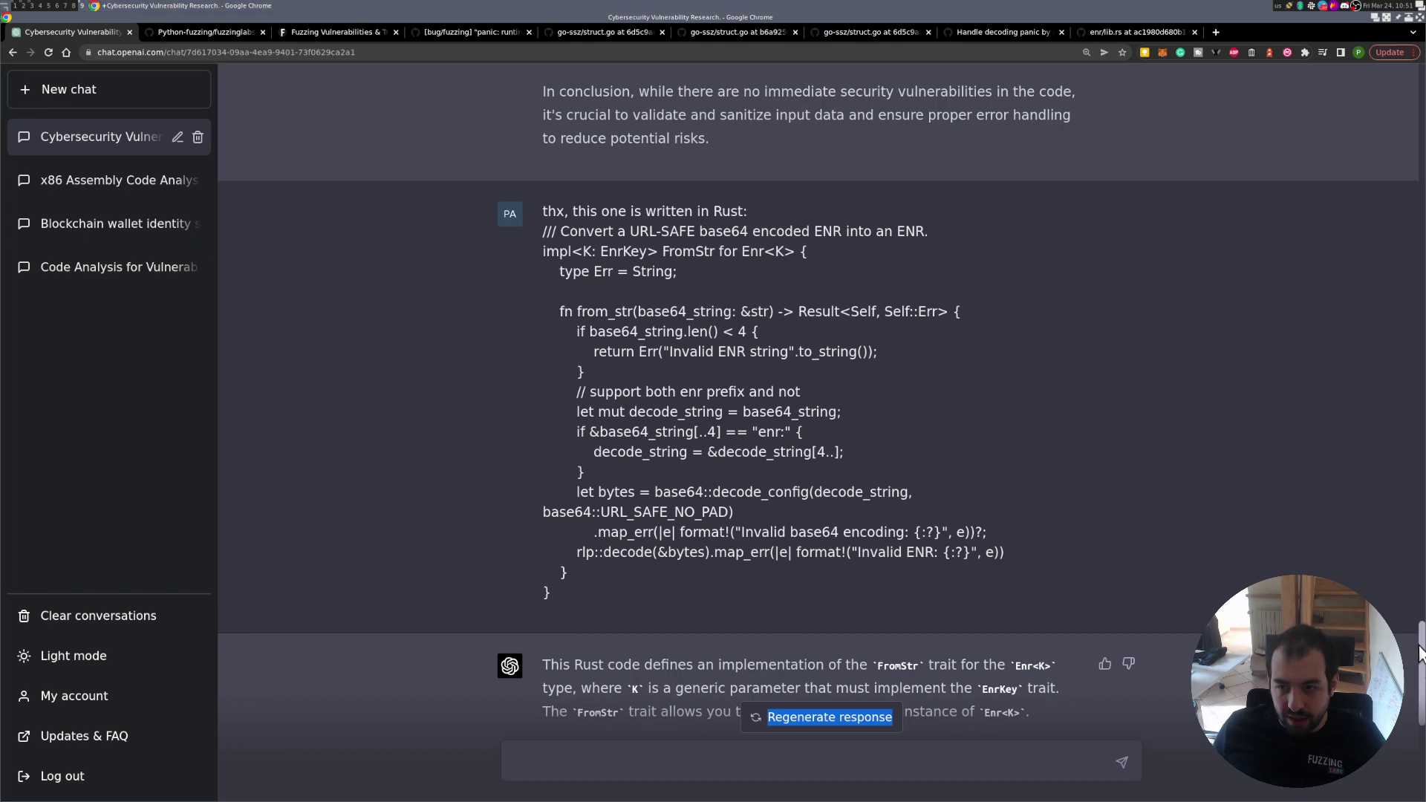
{"action": "scroll", "coordinate": [1420, 673], "scroll_direction": "down", "scroll_amount": 3}
{"action": "scroll", "coordinate": [1420, 672], "scroll_direction": "down", "scroll_amount": 4}
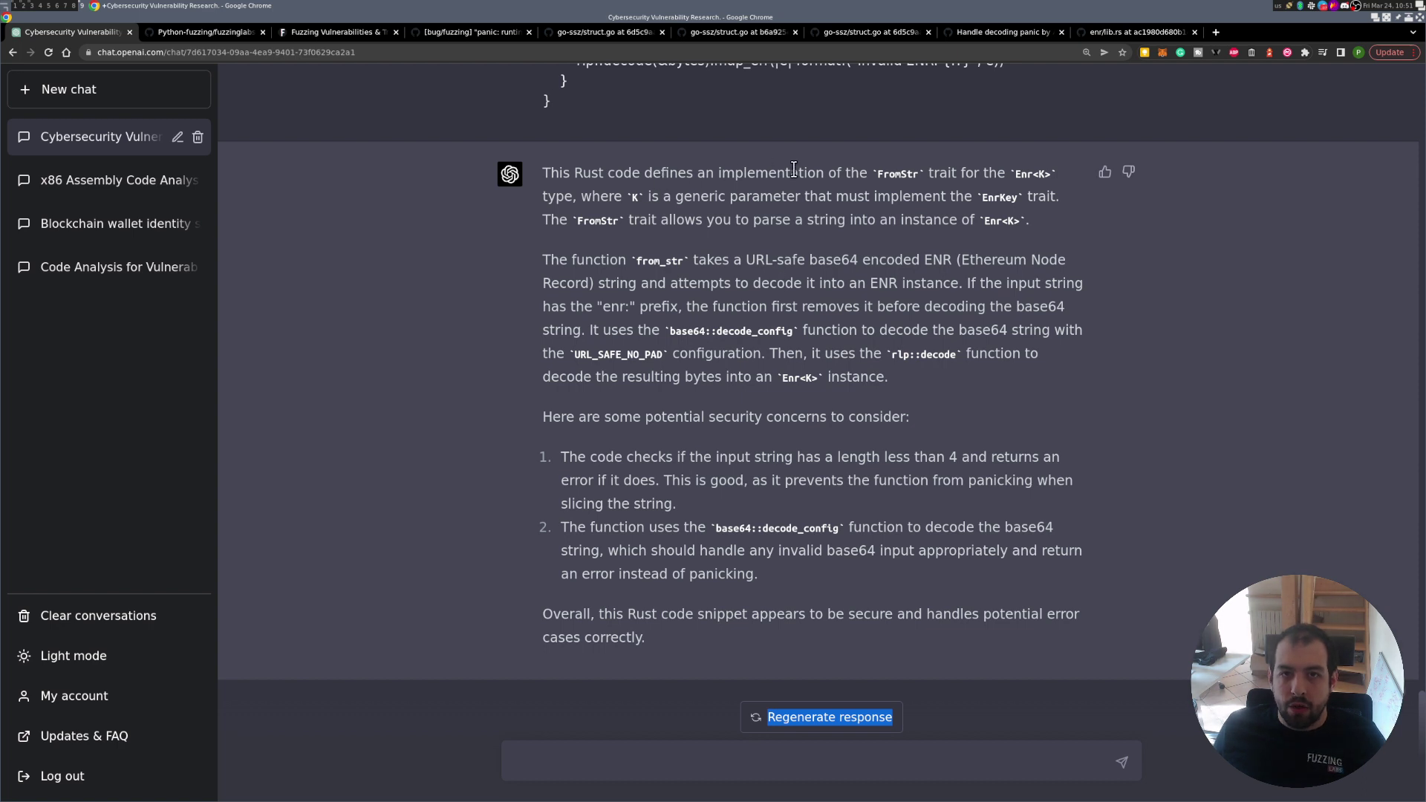
{"action": "double_click", "coordinate": [940, 173]}
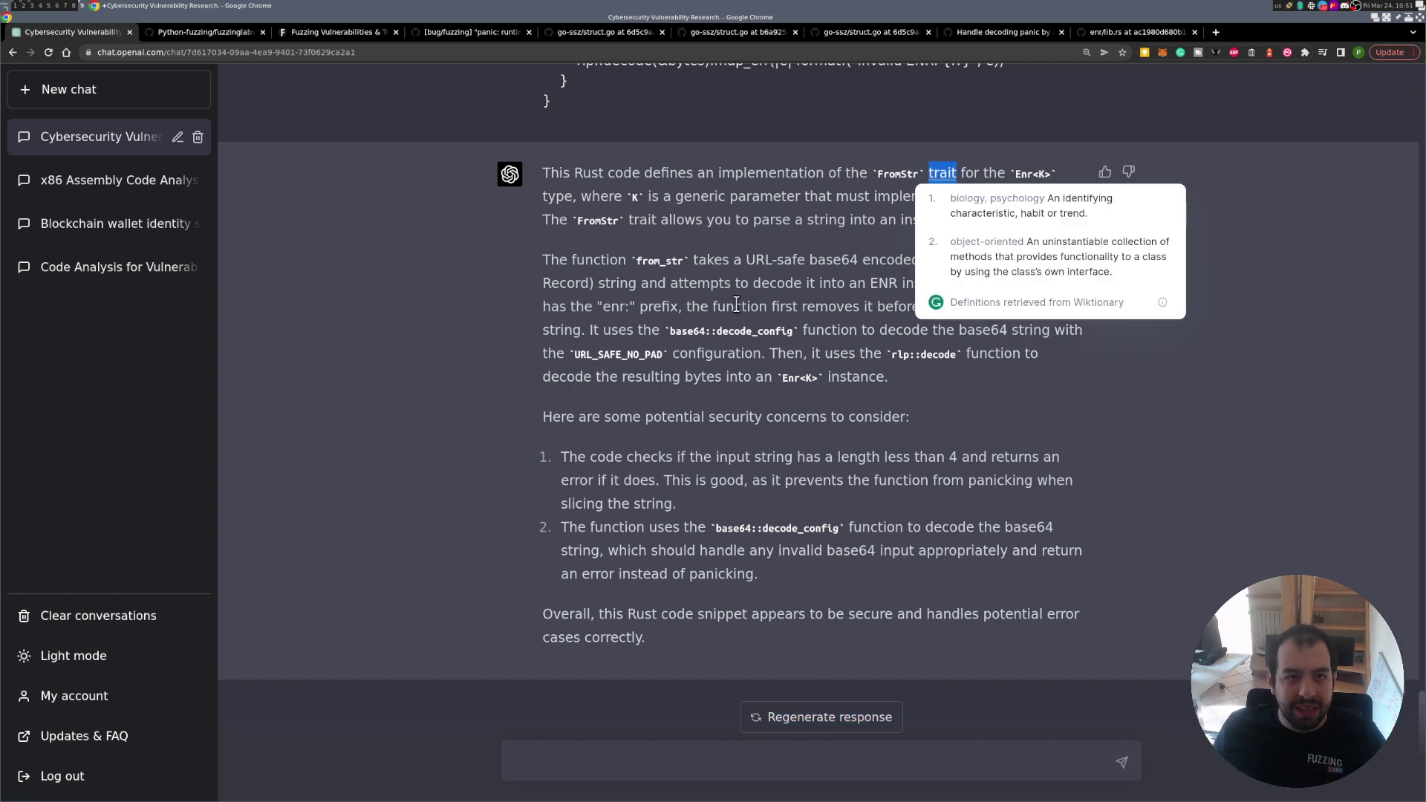
{"action": "left_click", "coordinate": [696, 230]}
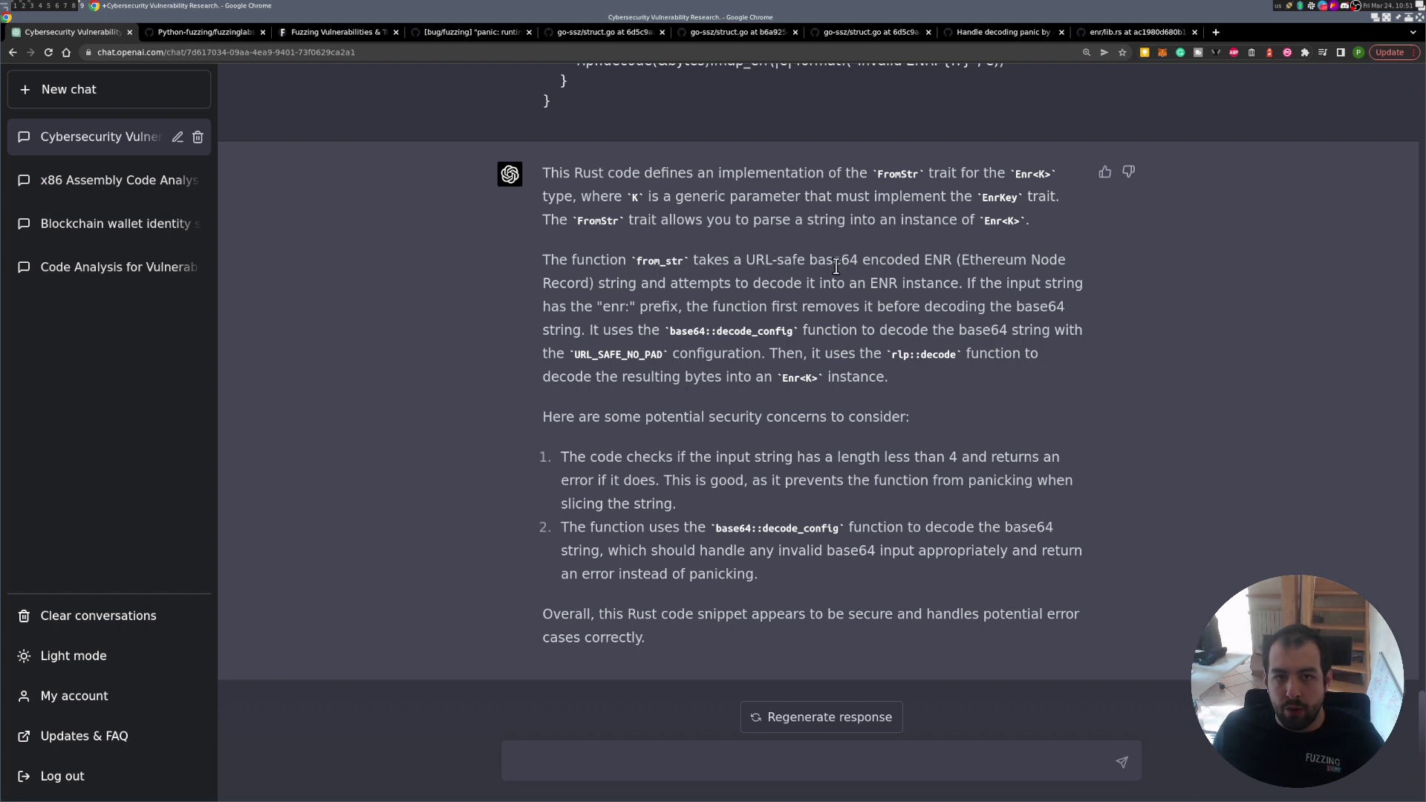
{"action": "double_click", "coordinate": [938, 259]}
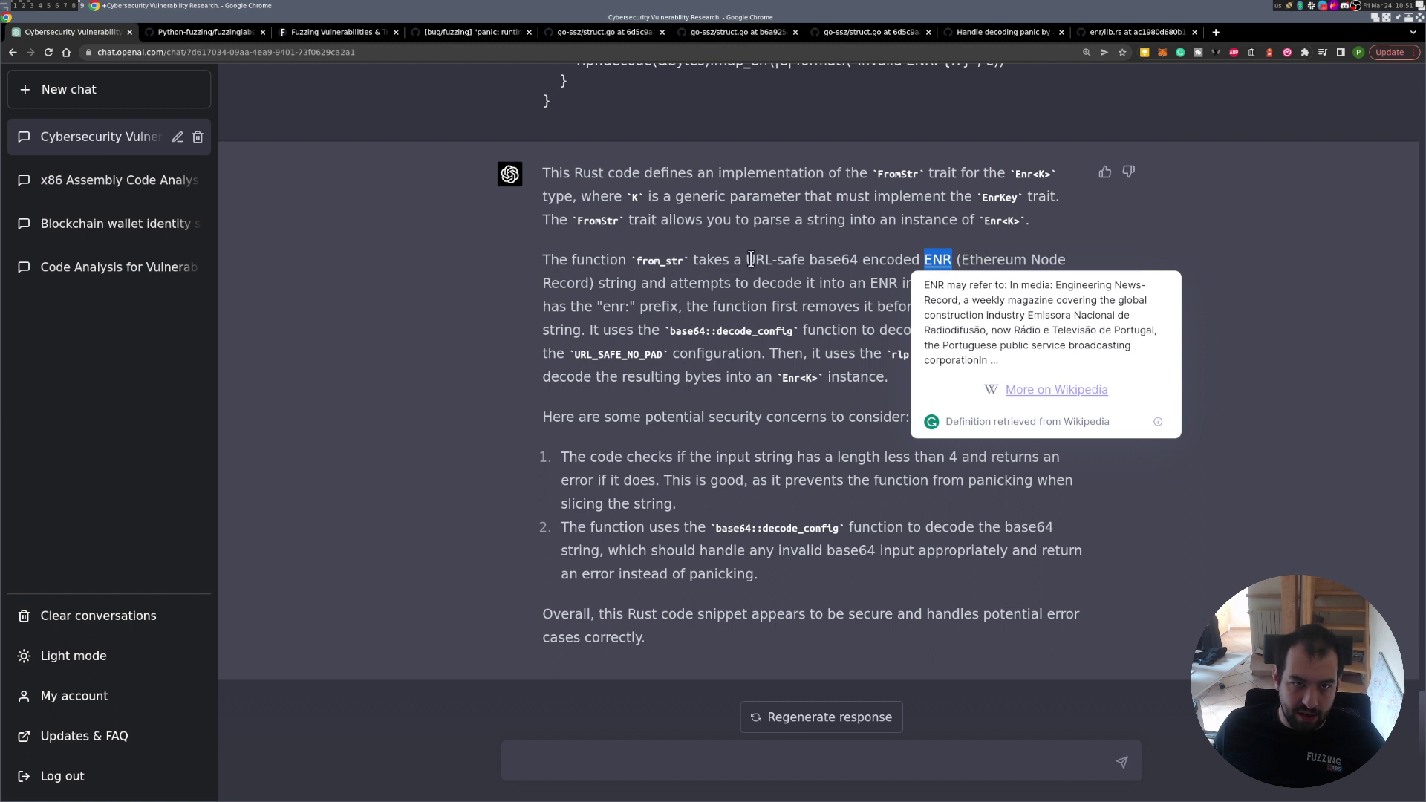
{"action": "left_click", "coordinate": [605, 287]}
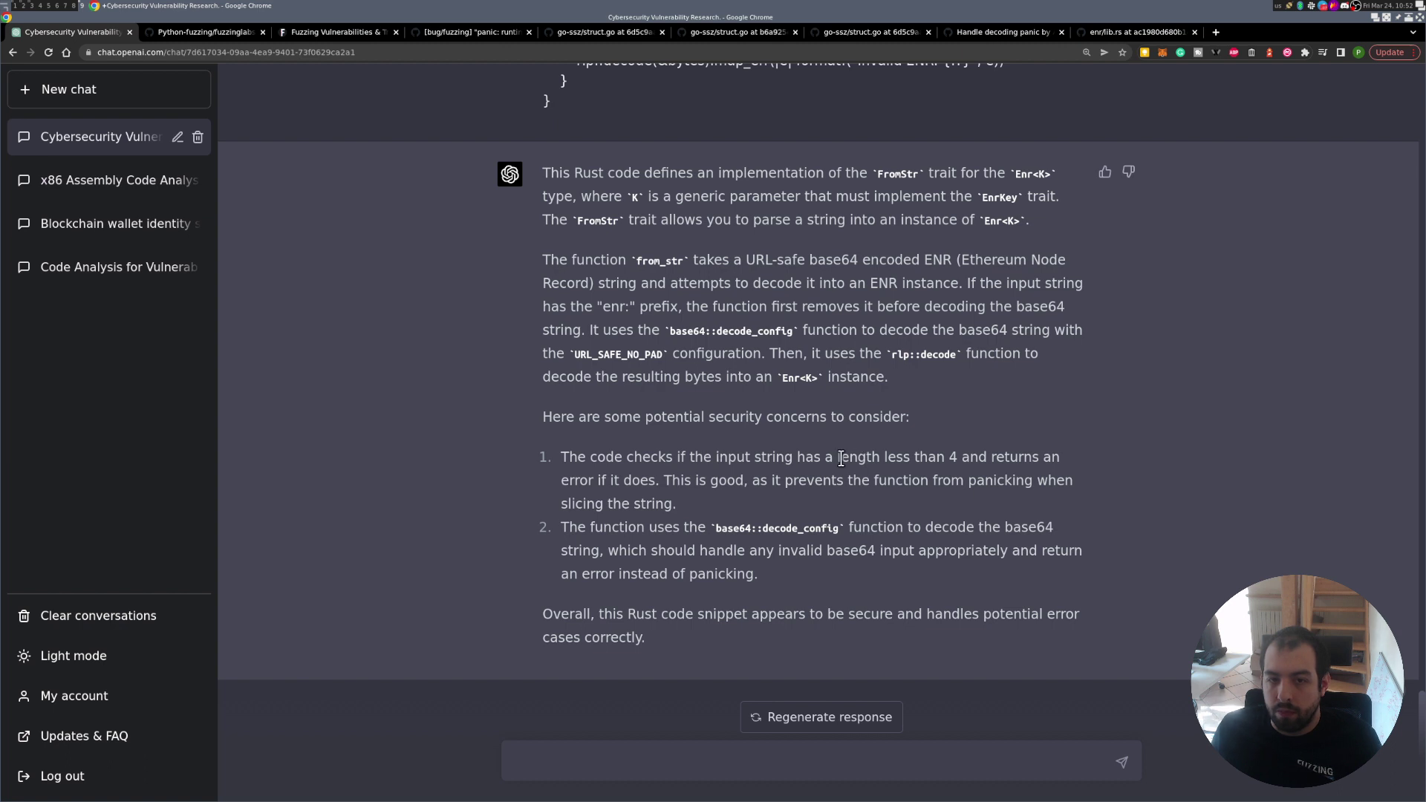
Examine the Rust answer's security concerns, highlighting "length less than 4", "slicing the string." and the overall conclusion
{"action": "left_click_drag", "start_coordinate": [840, 457], "coordinate": [966, 462]}
{"action": "left_click", "coordinate": [966, 461]}
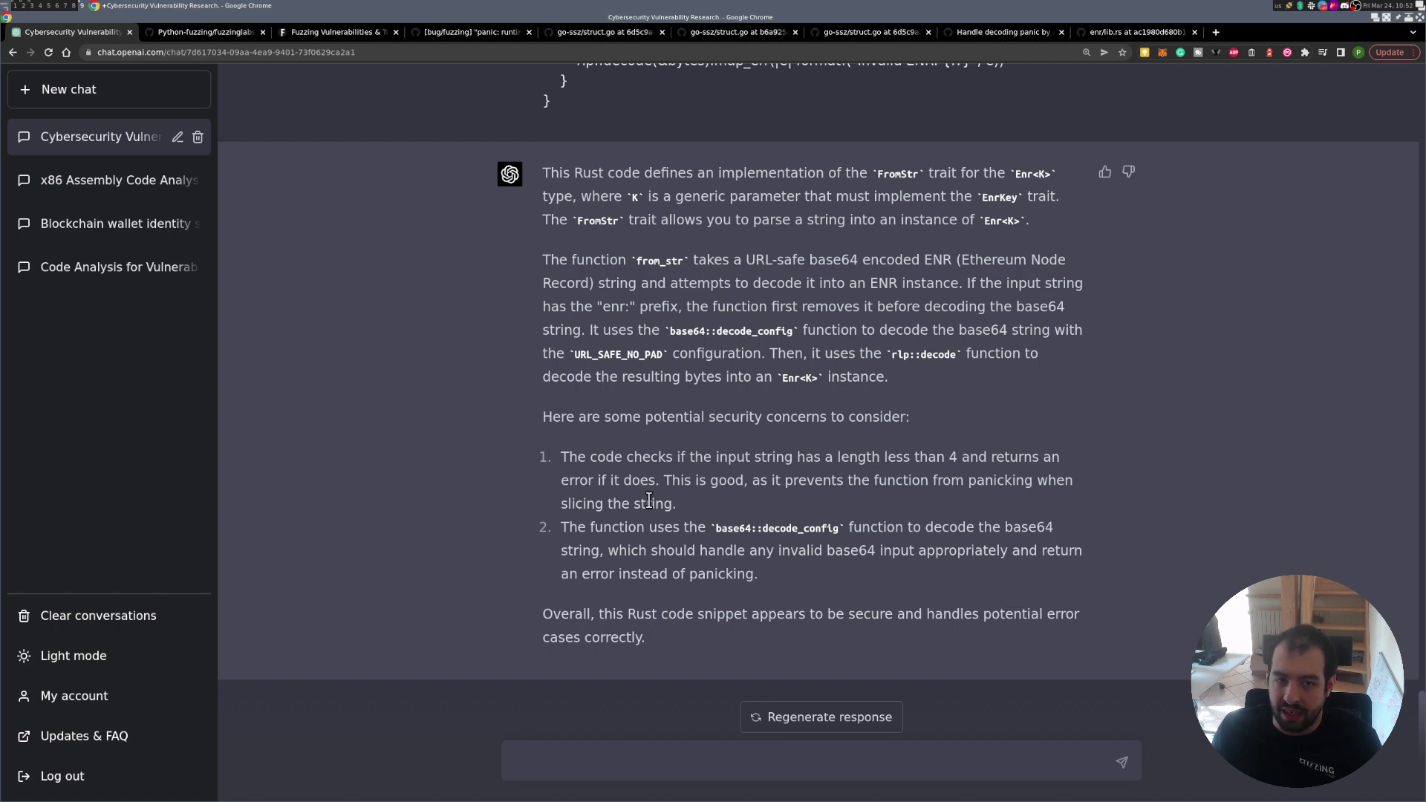
{"action": "left_click_drag", "start_coordinate": [678, 505], "coordinate": [550, 513]}
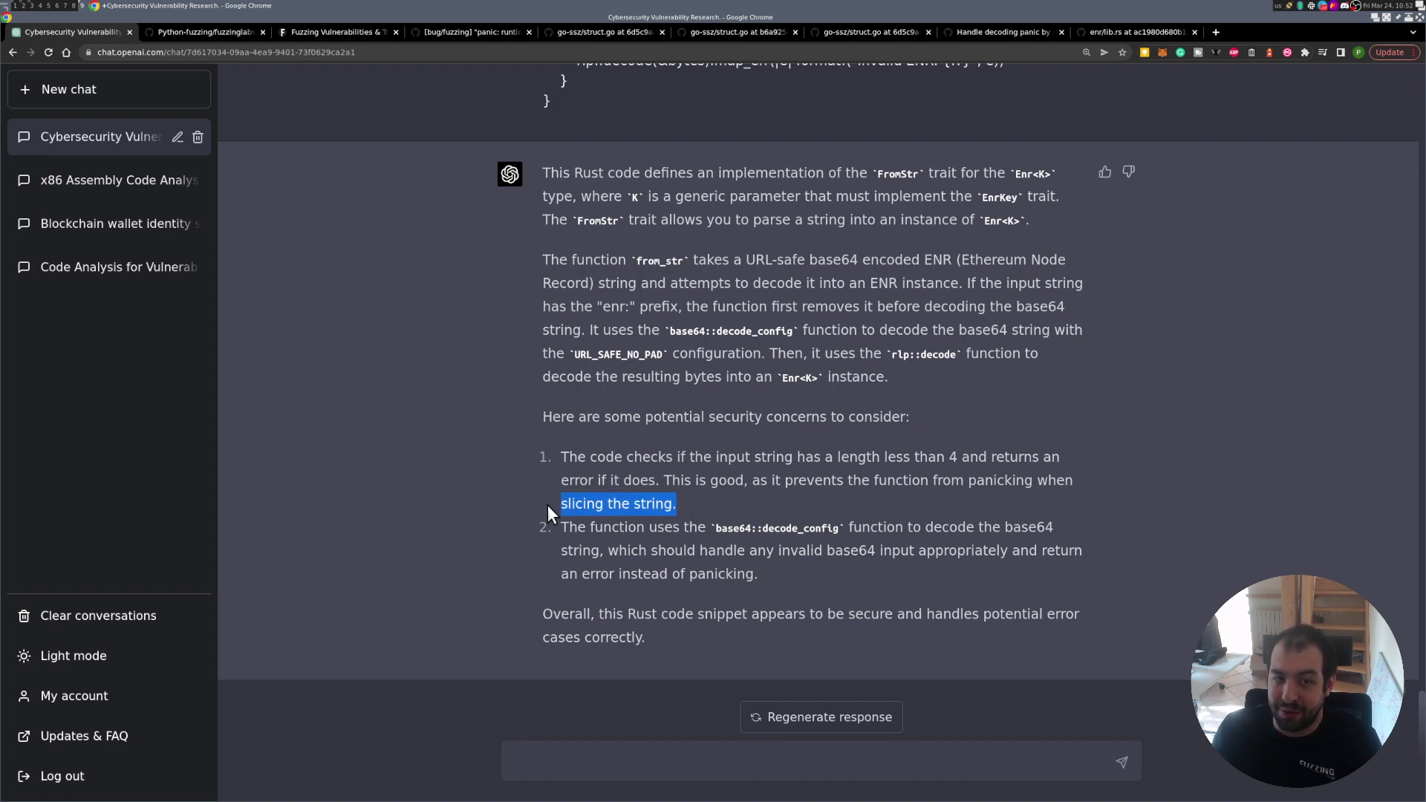
{"action": "left_click", "coordinate": [671, 499]}
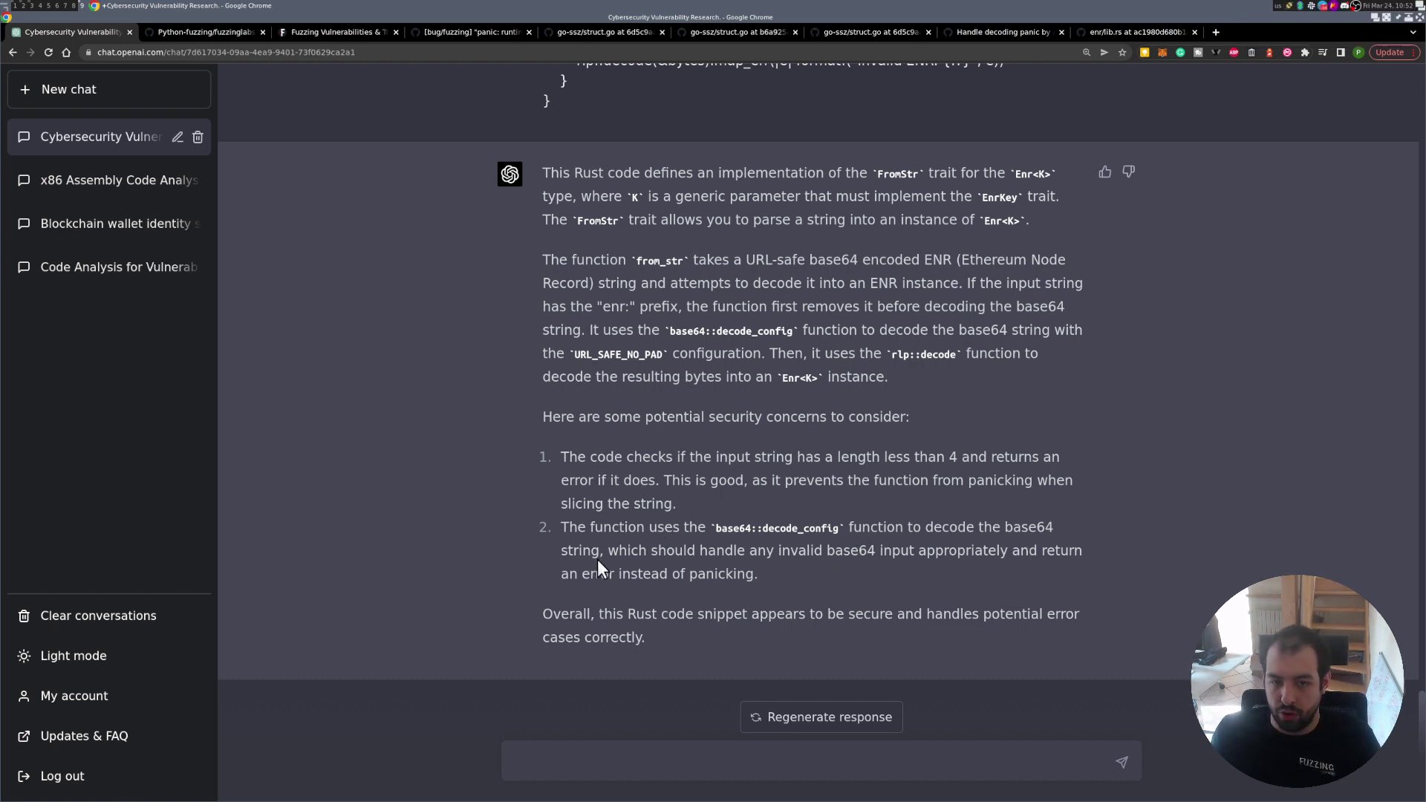
{"action": "left_click_drag", "start_coordinate": [645, 616], "coordinate": [898, 637]}
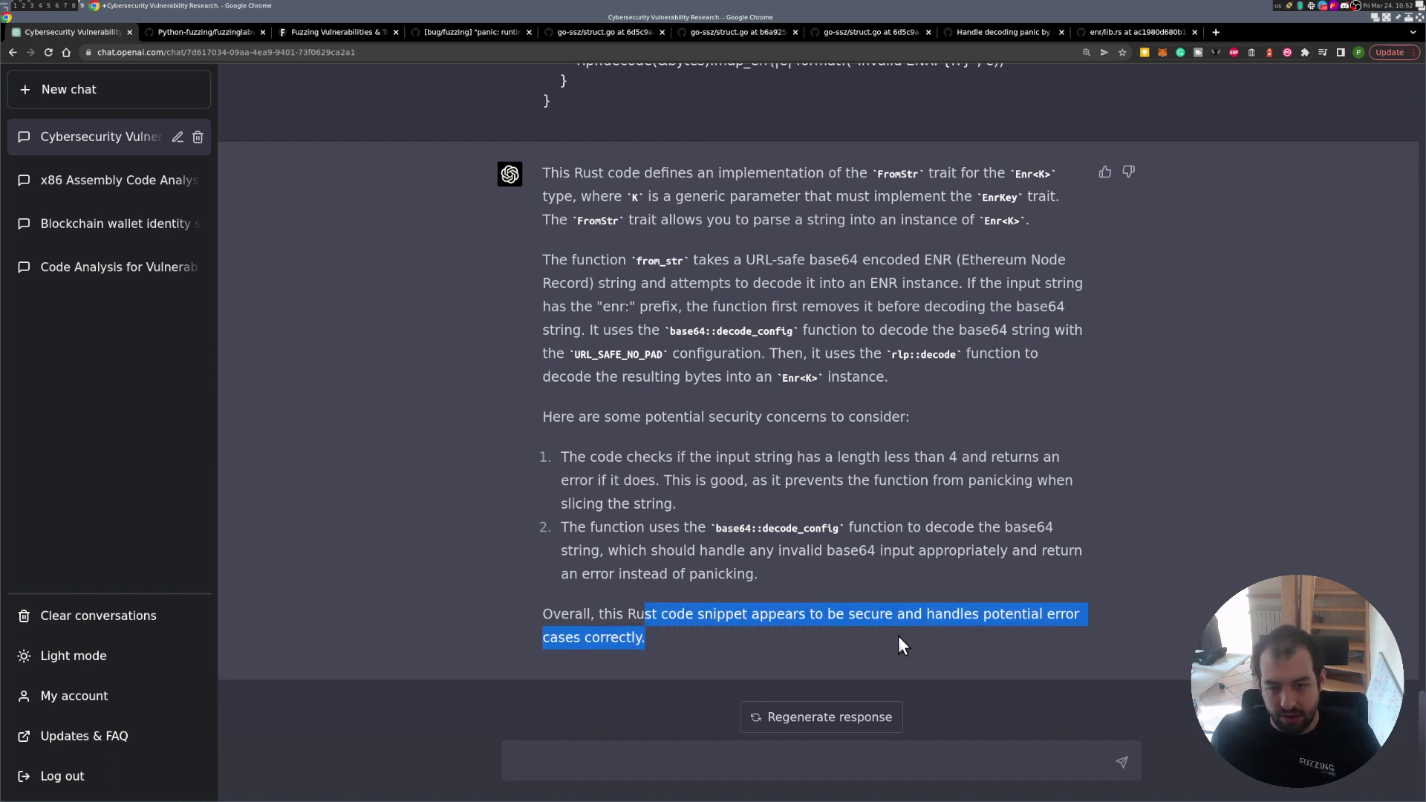
{"action": "left_click", "coordinate": [891, 613]}
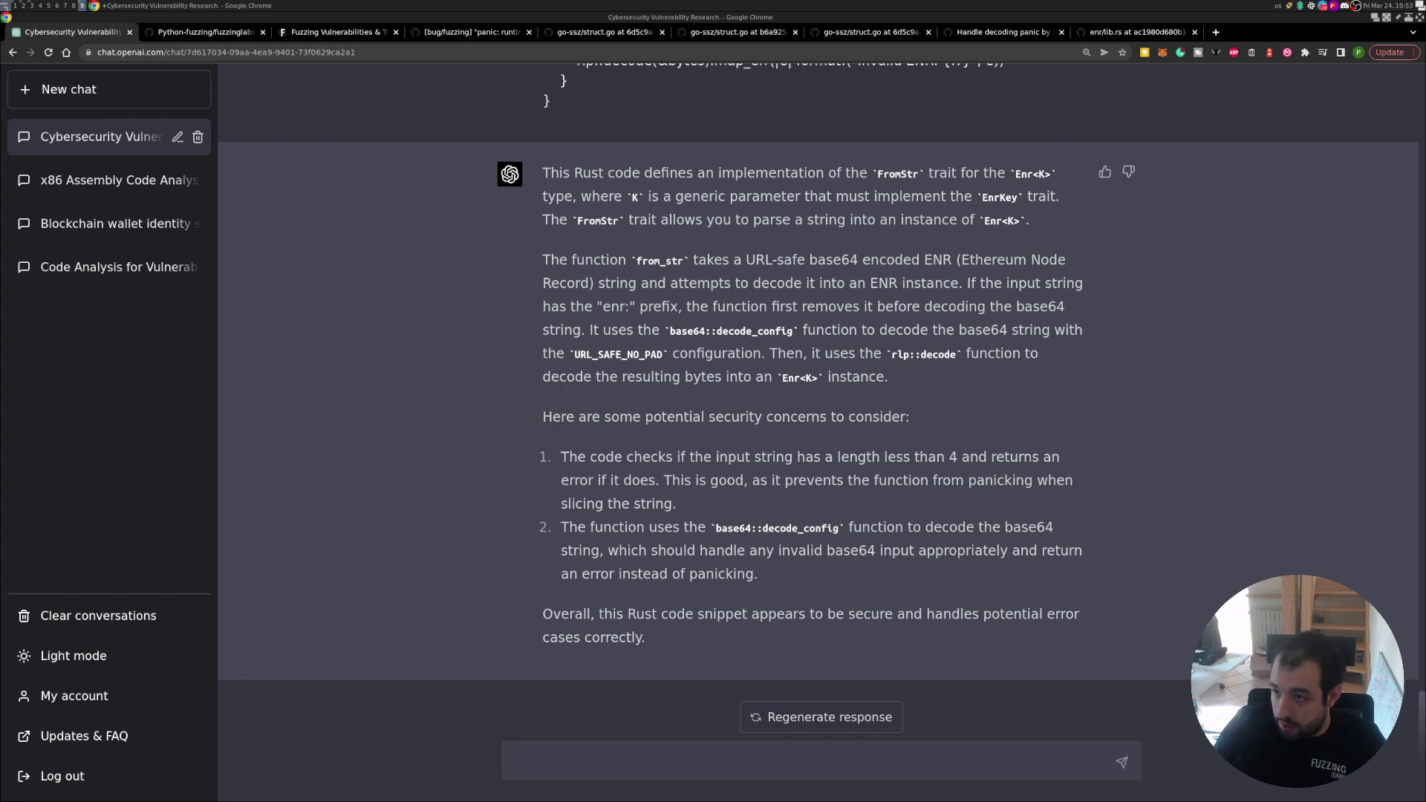
Consult the "UTF-8 strings handling" slide of the Rust security deck, detach it from the browser window and return to the ChatGPT conversation
{"action": "key", "text": "ctrl+9"}
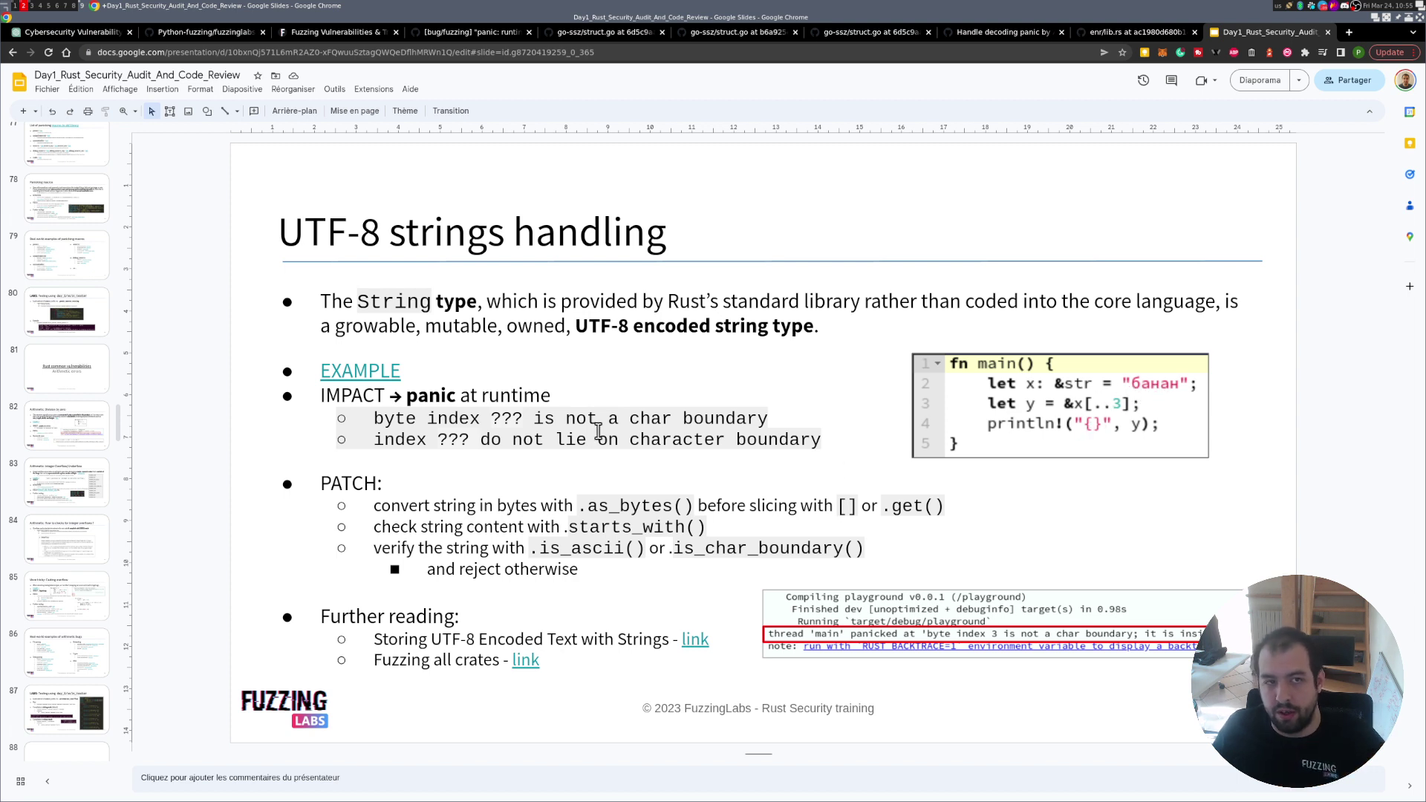
{"action": "left_click_drag", "start_coordinate": [1266, 34], "coordinate": [1285, 149]}
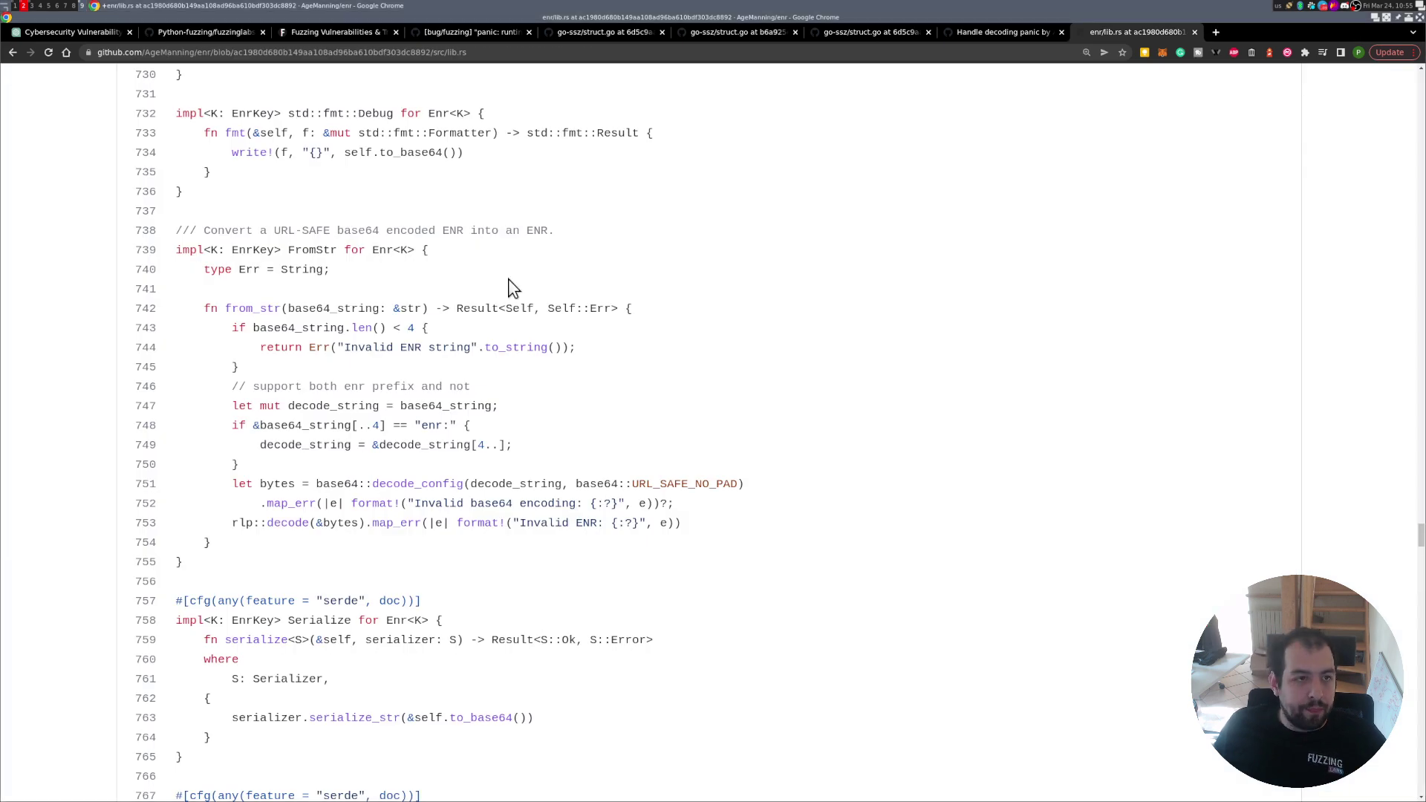
{"action": "left_click", "coordinate": [67, 30]}
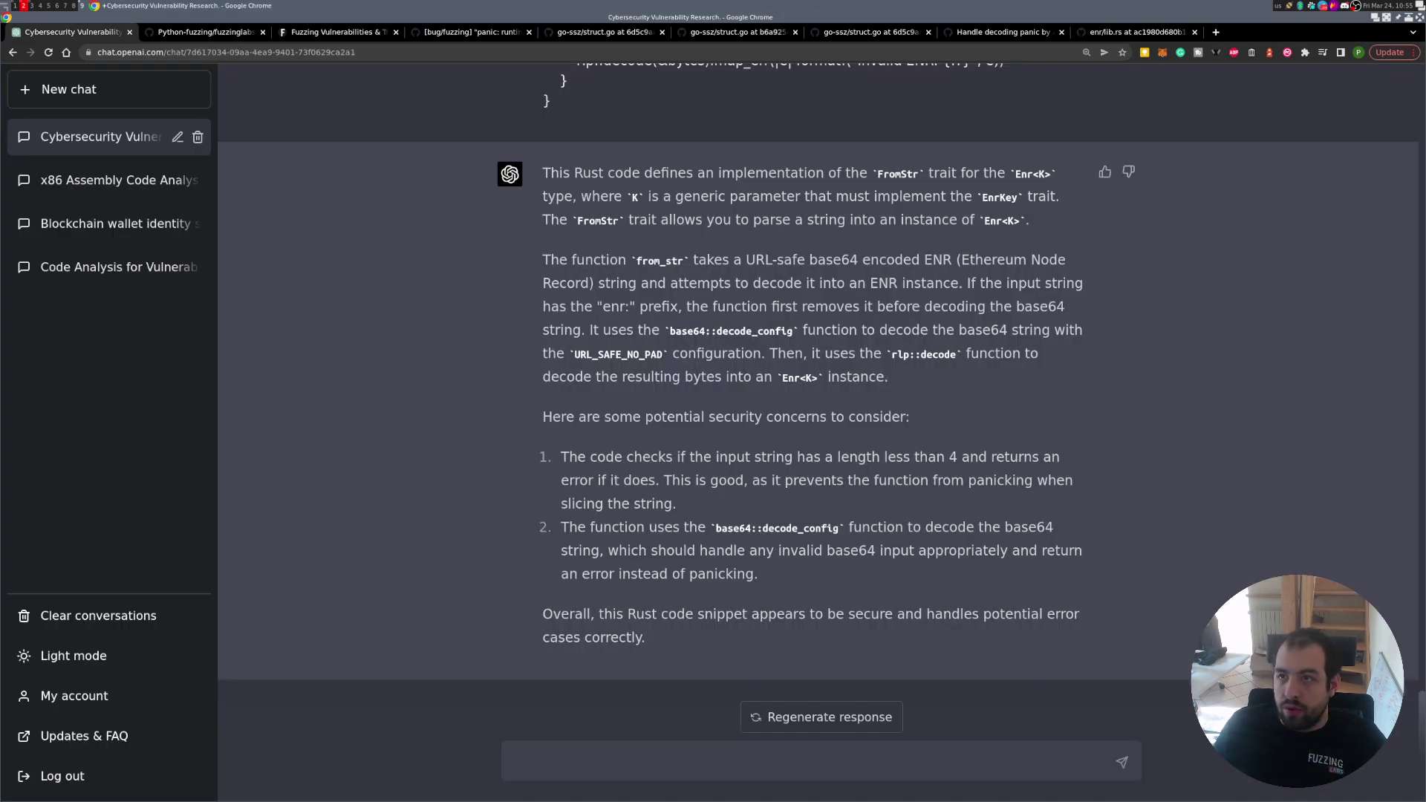